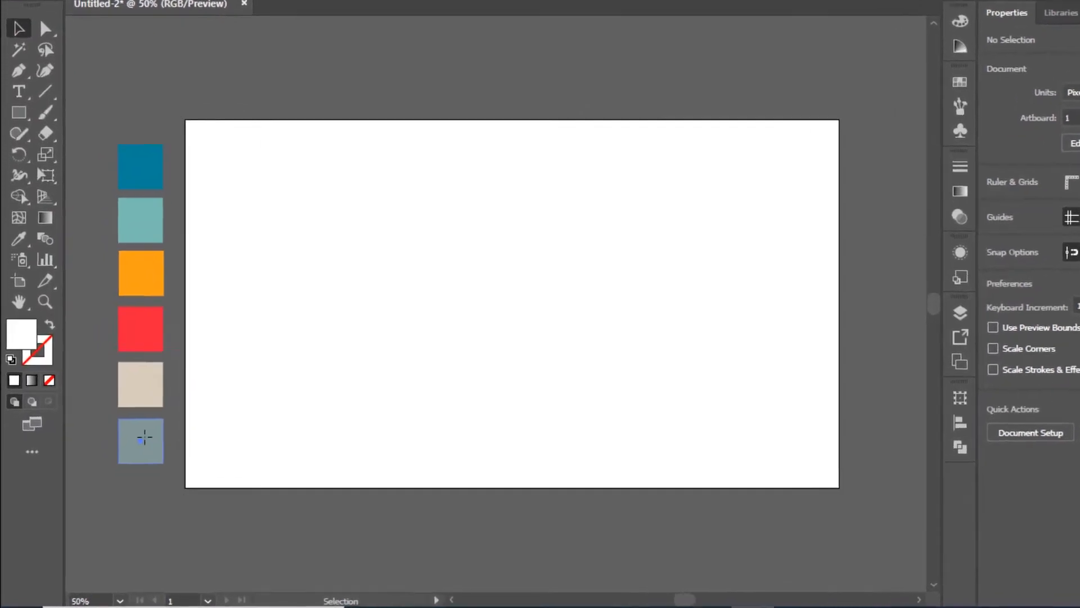
Step: Draw a 1280 × 720 px rectangle covering the whole artboard, filled with the grey-blue swatch color
click(331, 116)
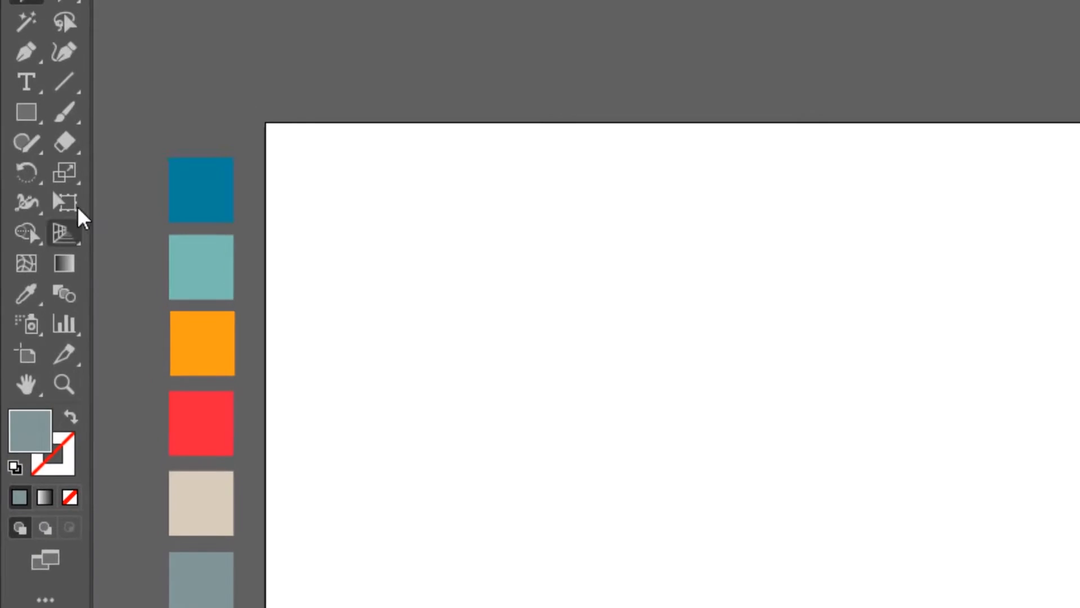
click(36, 116)
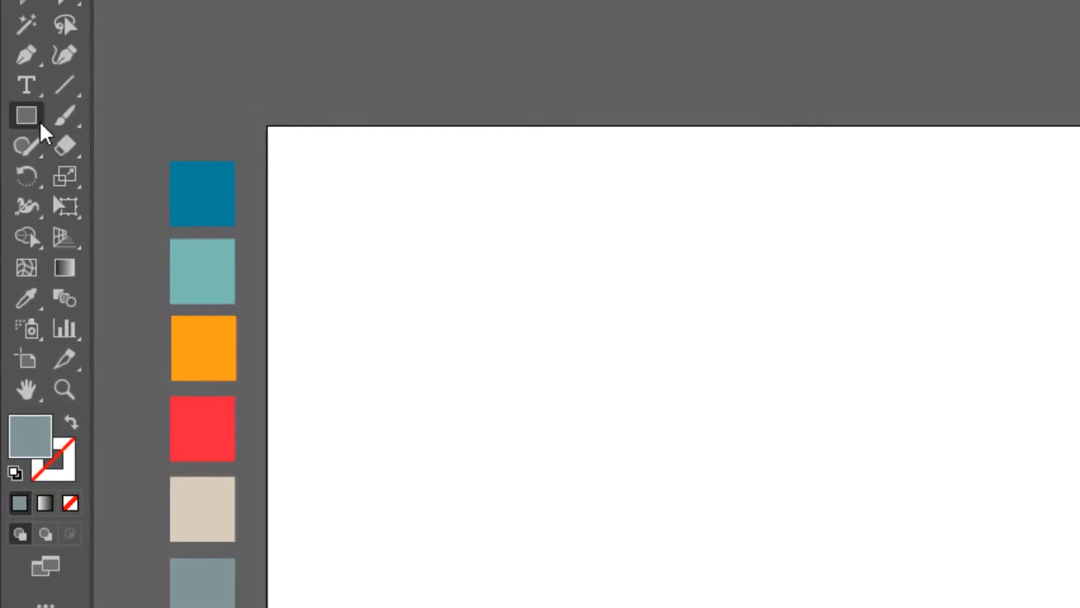
click(112, 122)
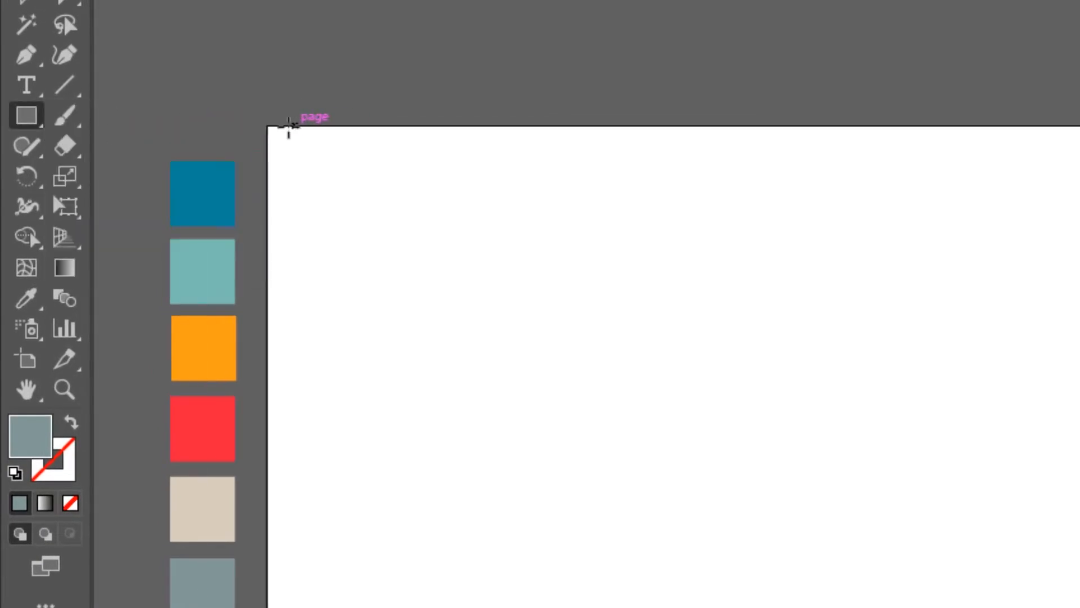
drag(267, 125, 1066, 597)
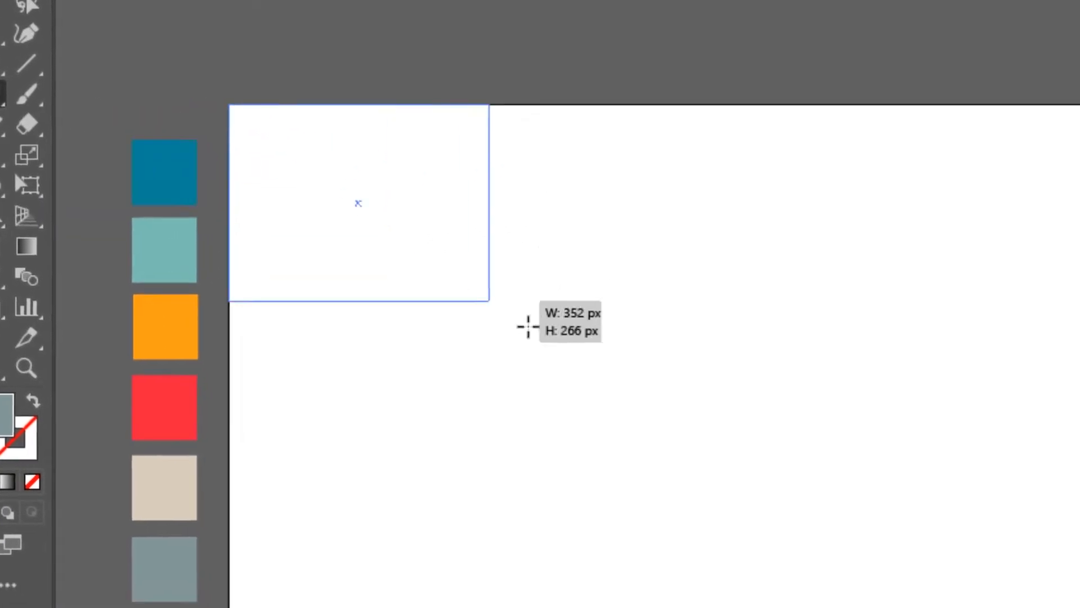
drag(894, 501, 1045, 559)
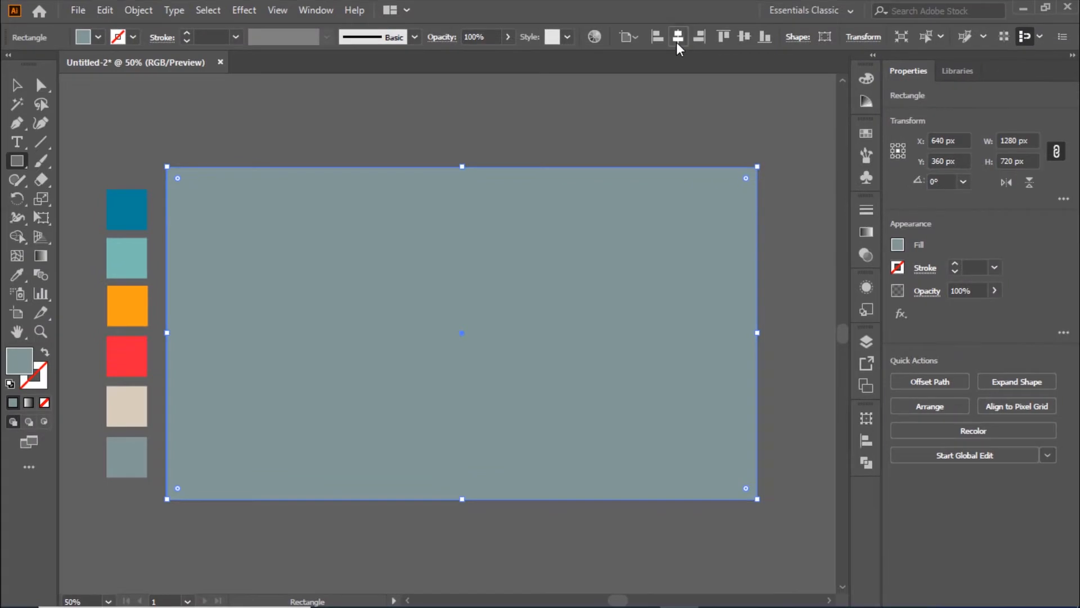
Step: Lock the grey-blue background rectangle
click(16, 84)
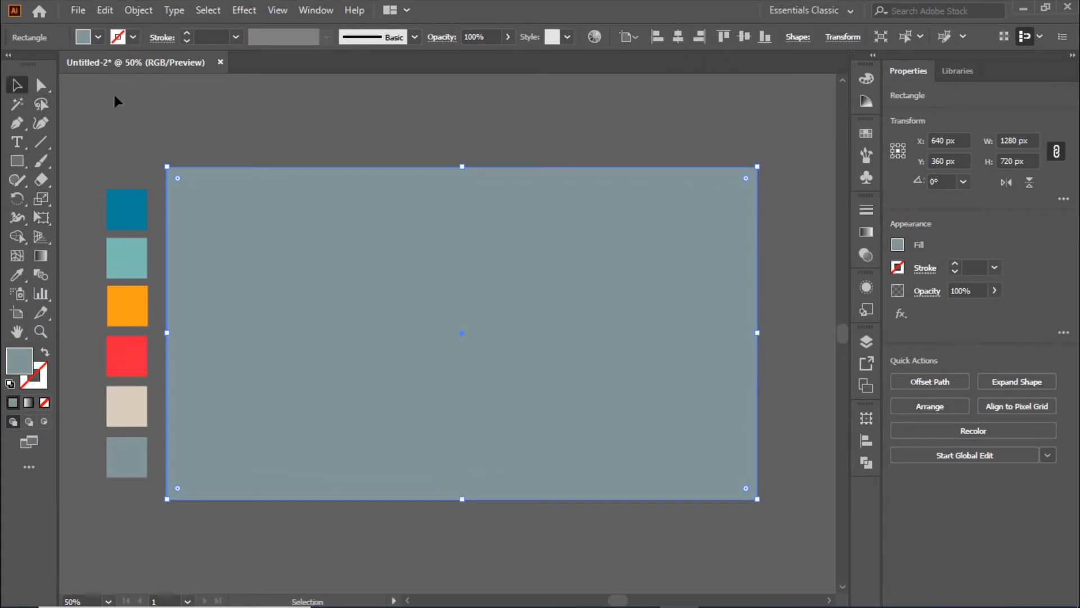
click(141, 8)
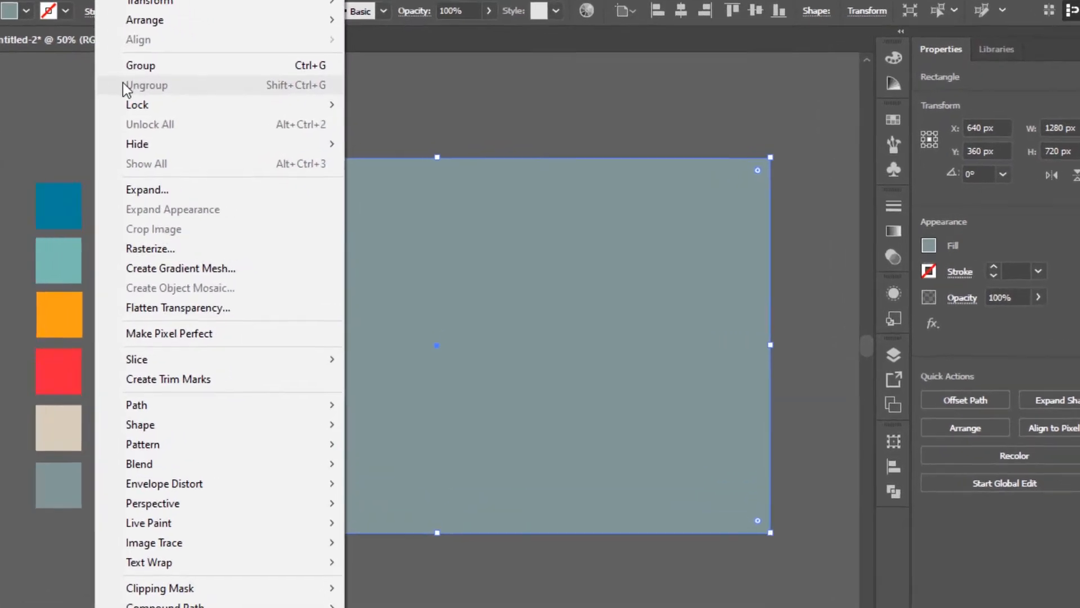
mouse_move(135, 105)
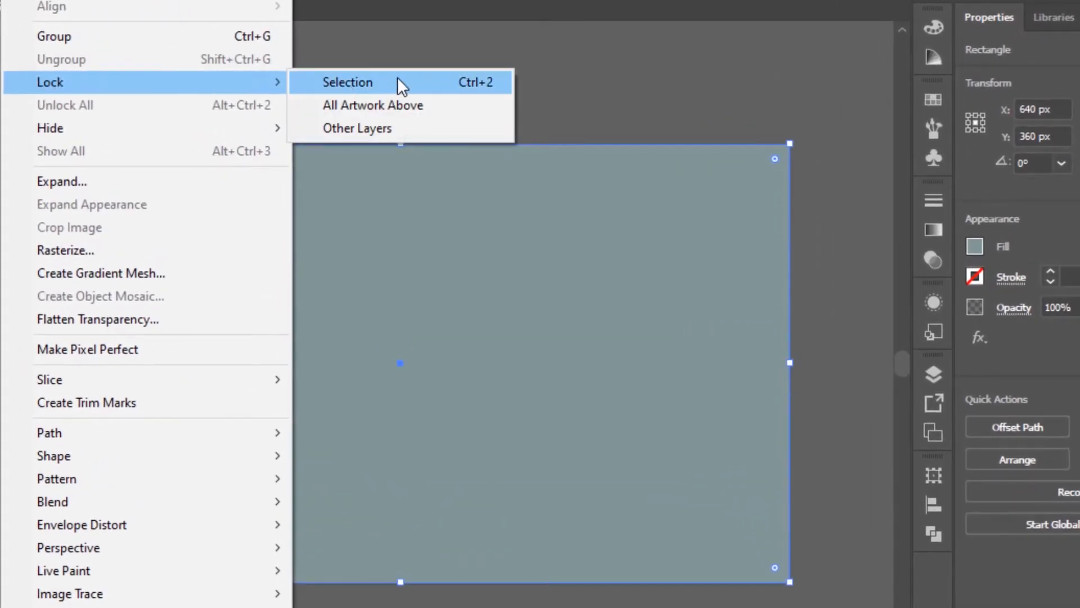
click(397, 79)
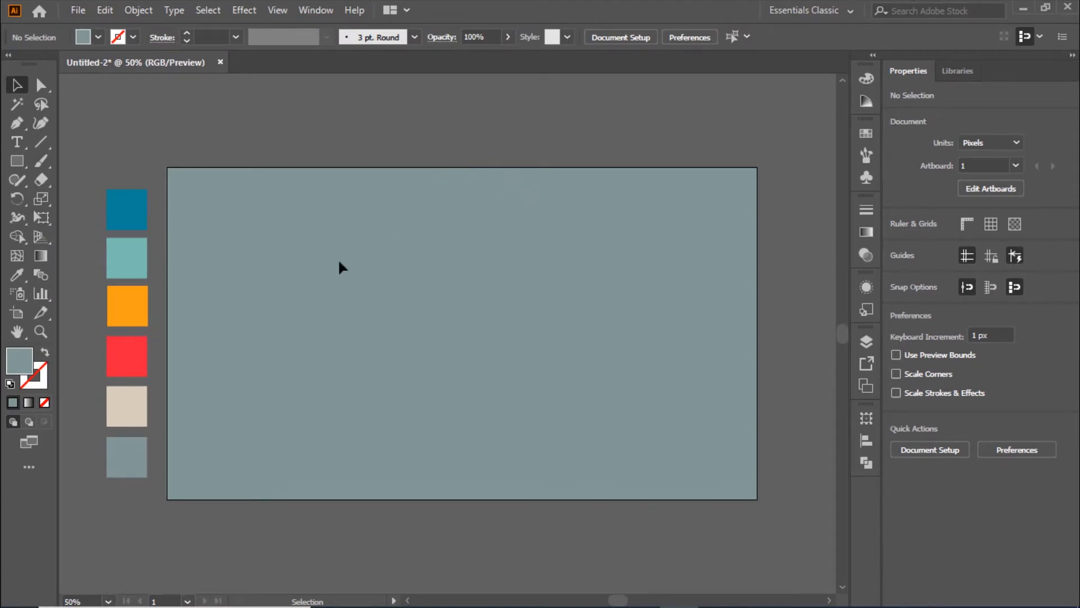
Step: Draw a second 1280 × 720 px rectangle over the artboard using the beige swatch color and keep it selected
click(140, 407)
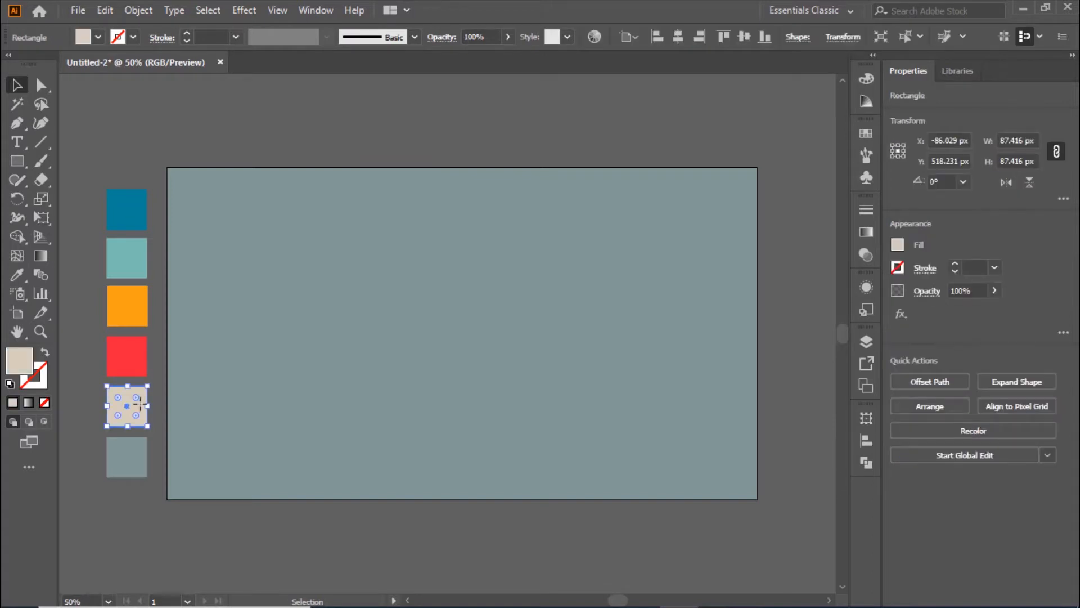
click(19, 164)
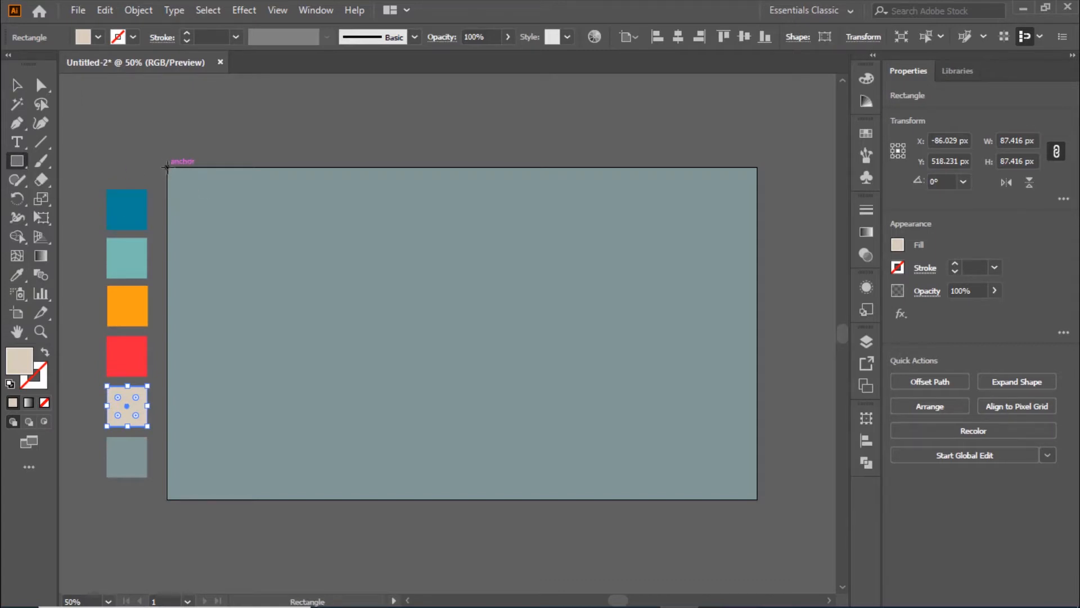
drag(166, 167, 758, 499)
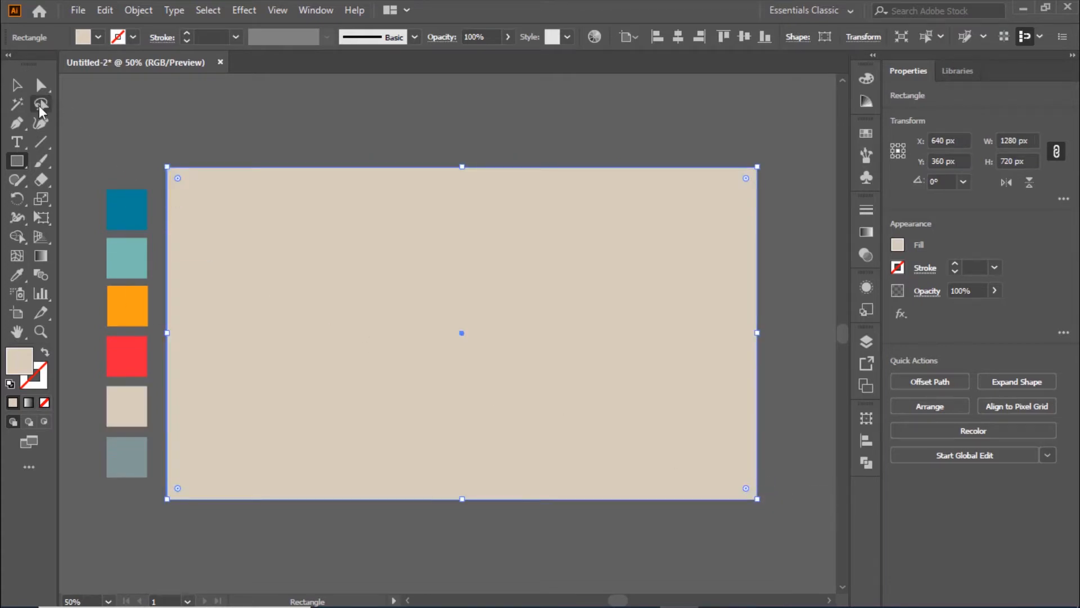
click(17, 86)
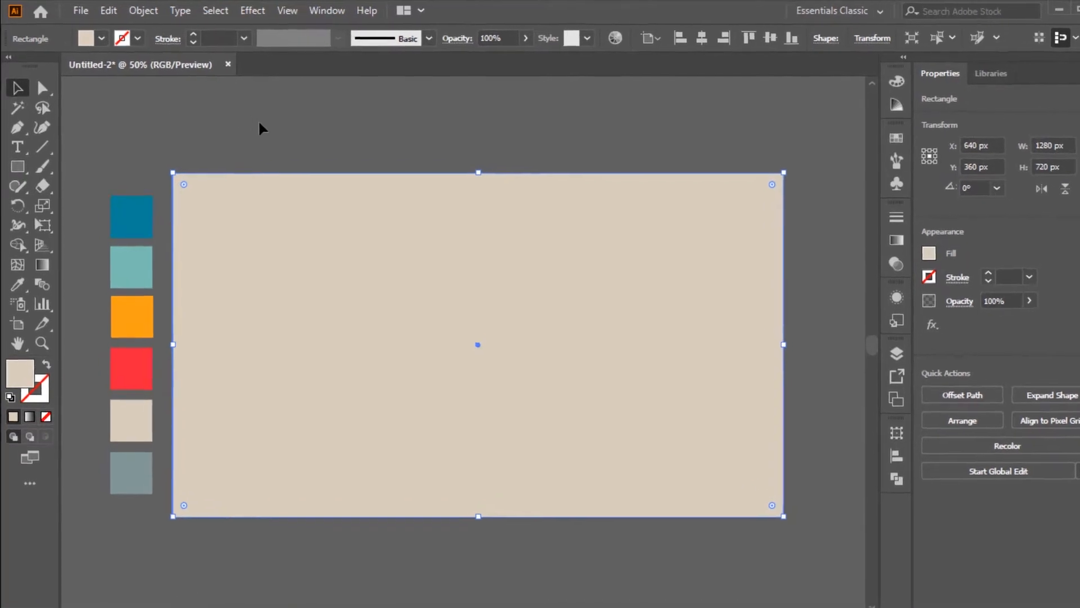
click(247, 120)
click(342, 245)
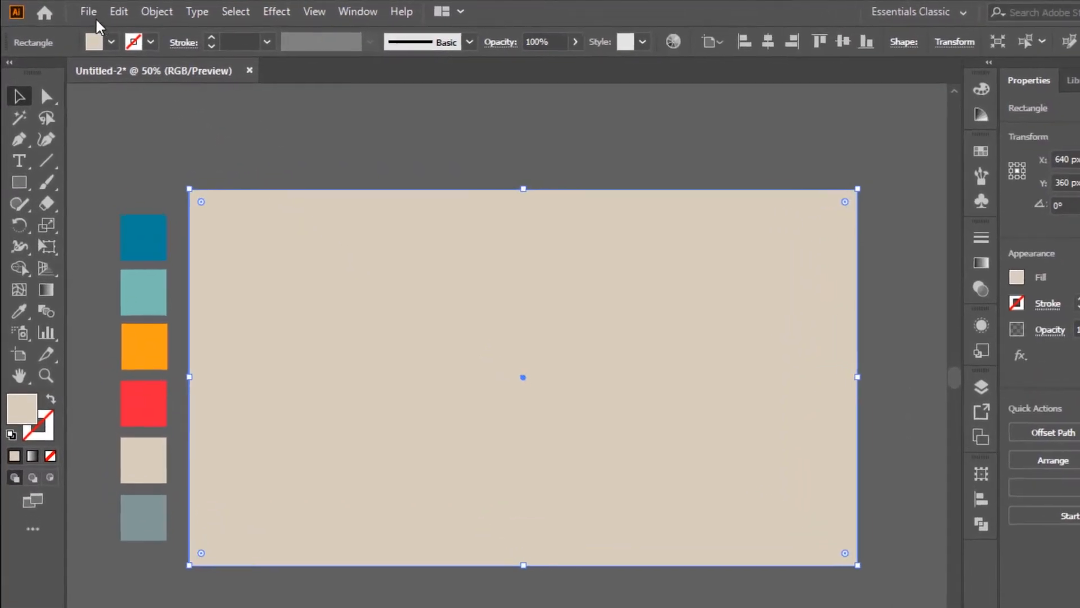
Step: Run the CircleFill script on the beige rectangle with a max size of 30% and a min size of 2%
click(87, 13)
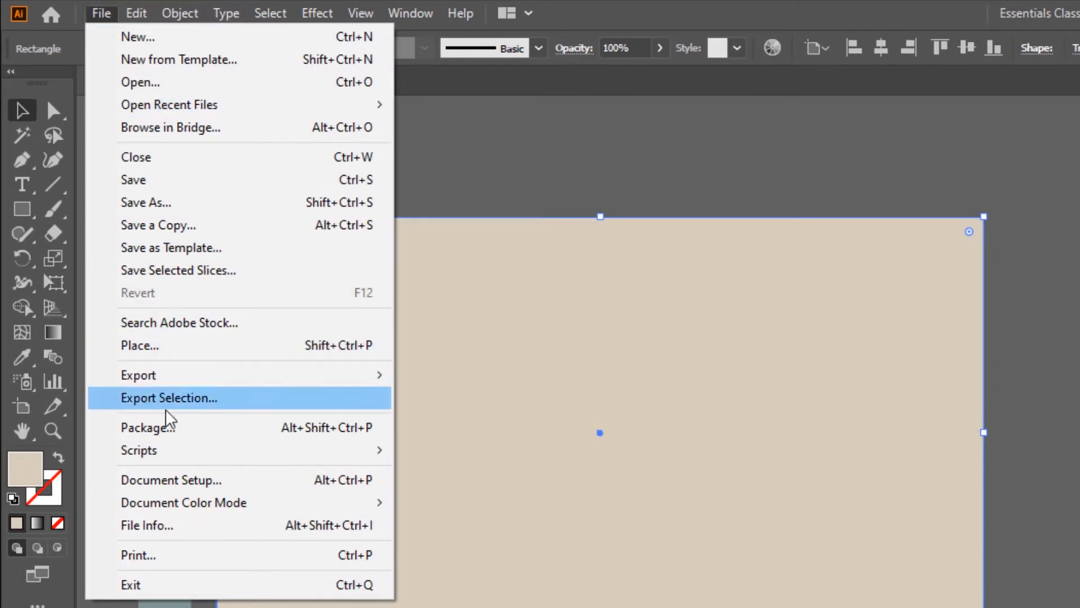
mouse_move(169, 455)
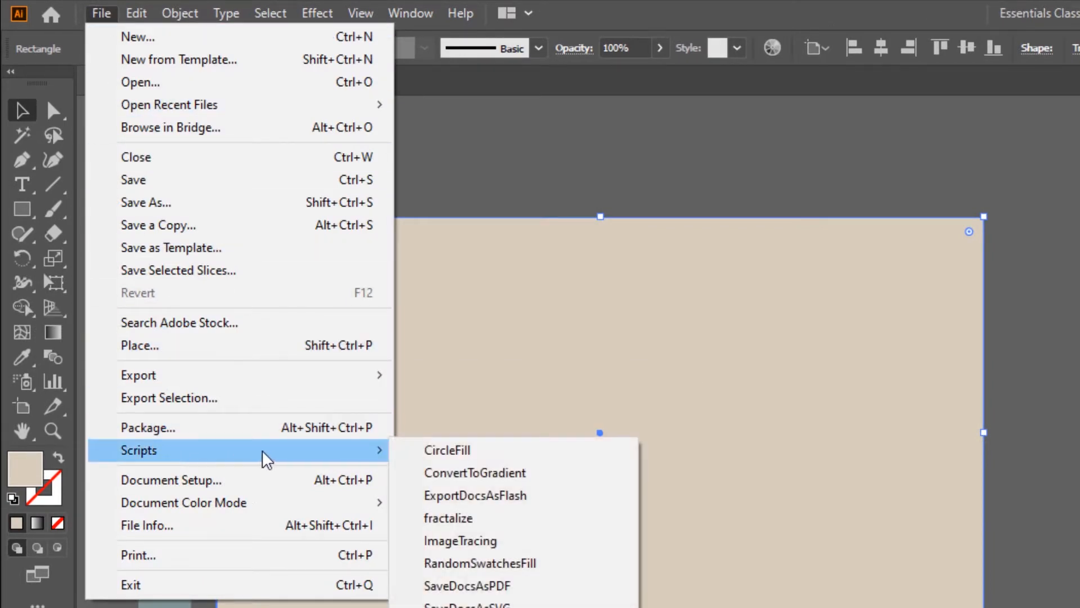
click(480, 453)
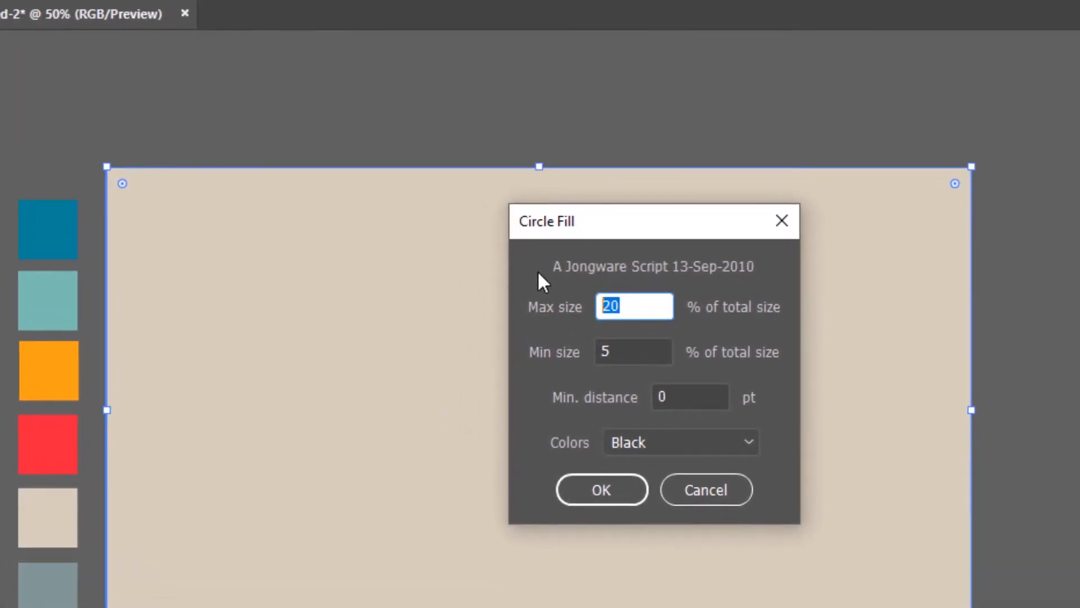
text(3)
key(BackSpace)
text(30)
key(Tab)
text(2)
click(601, 497)
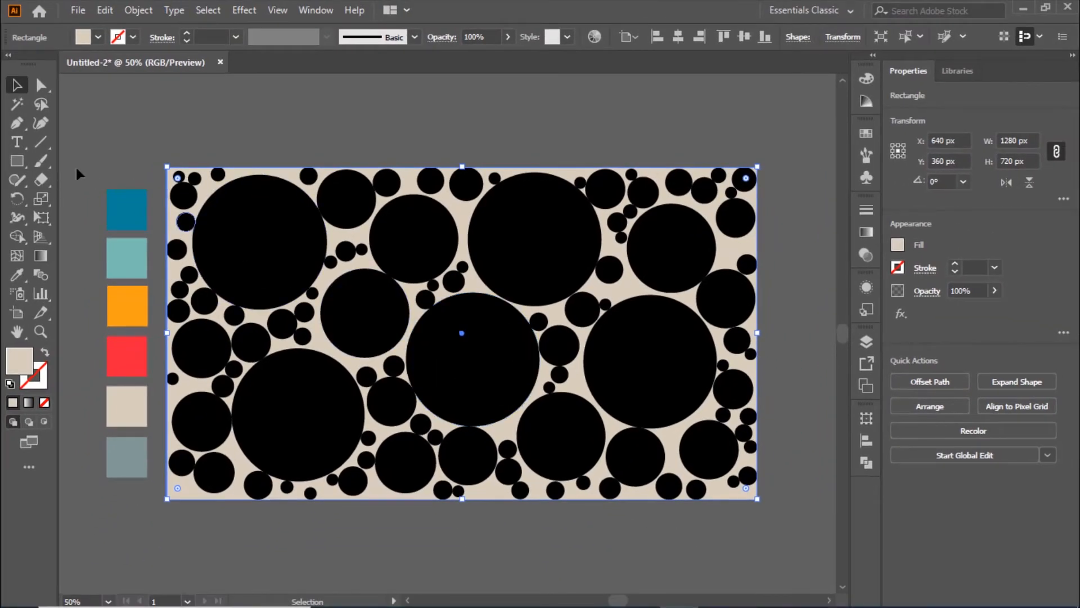
Step: Cut all the black circles out of the beige rectangle with Minus Front
click(290, 124)
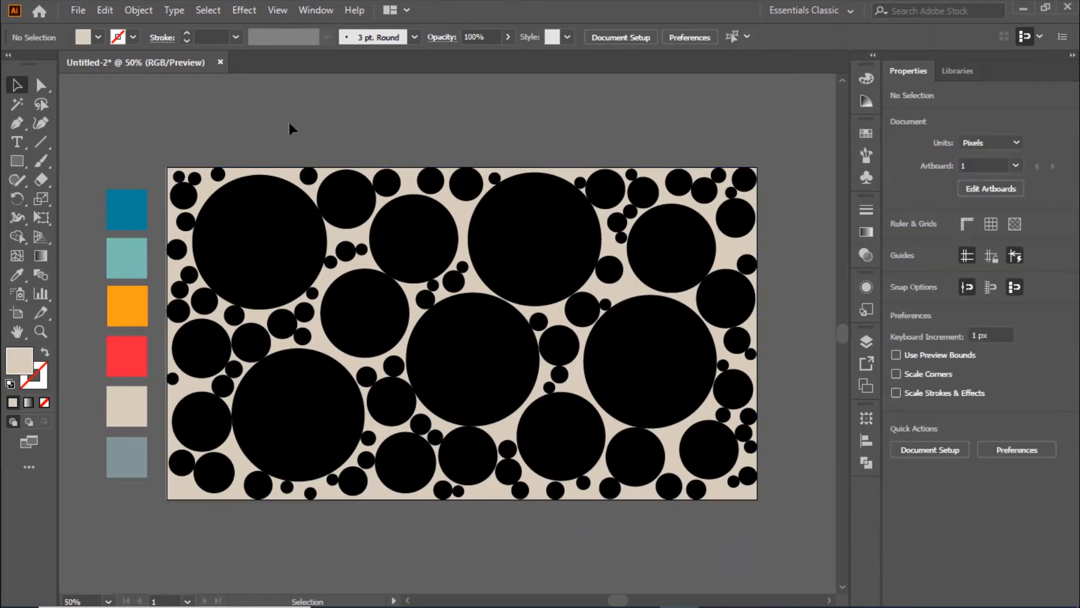
drag(157, 138, 815, 532)
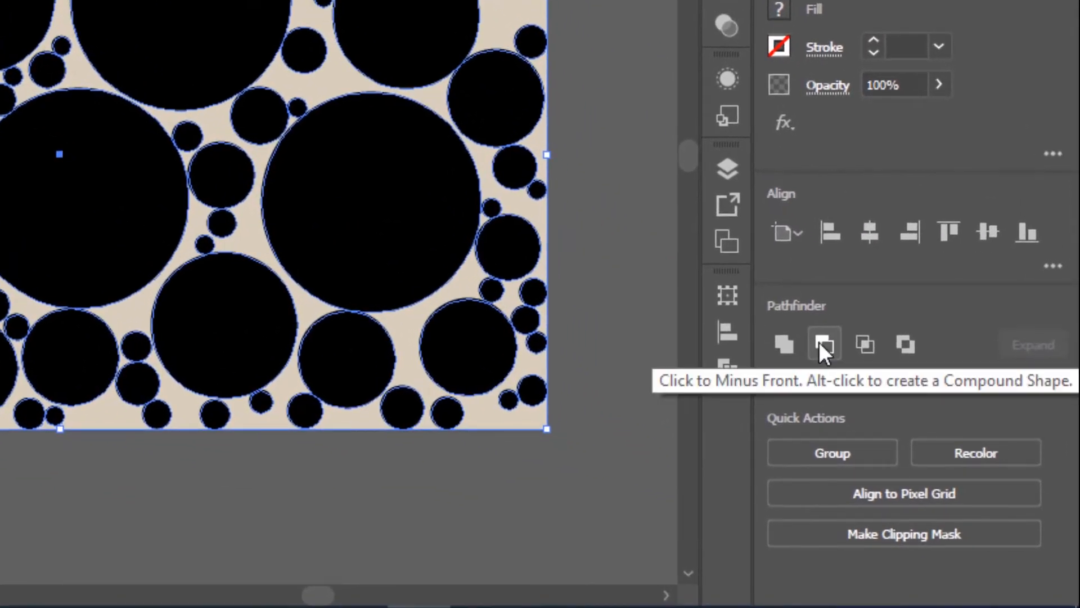
click(823, 343)
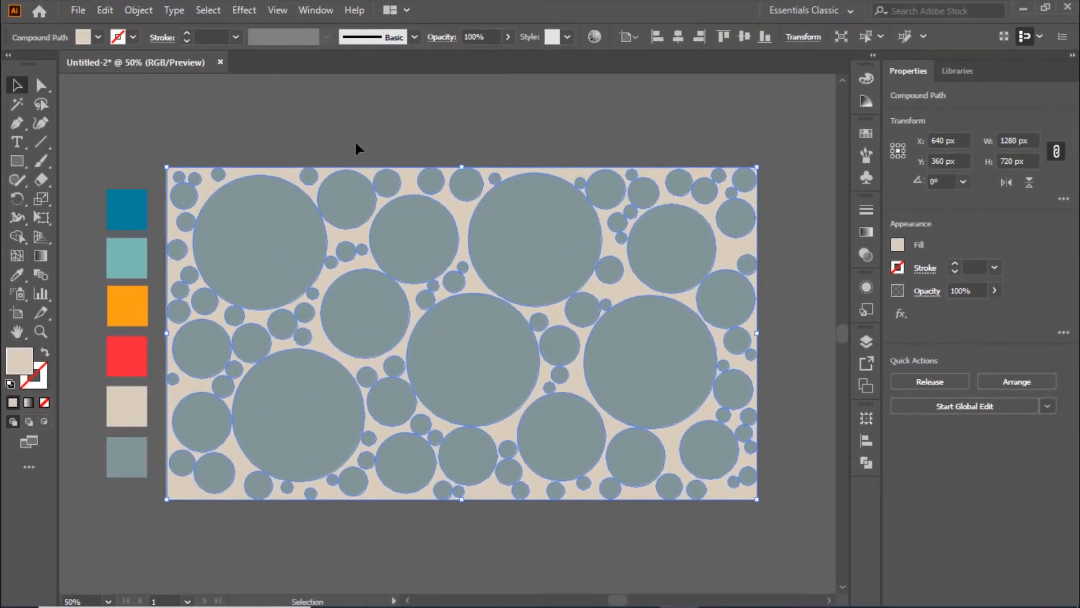
click(356, 147)
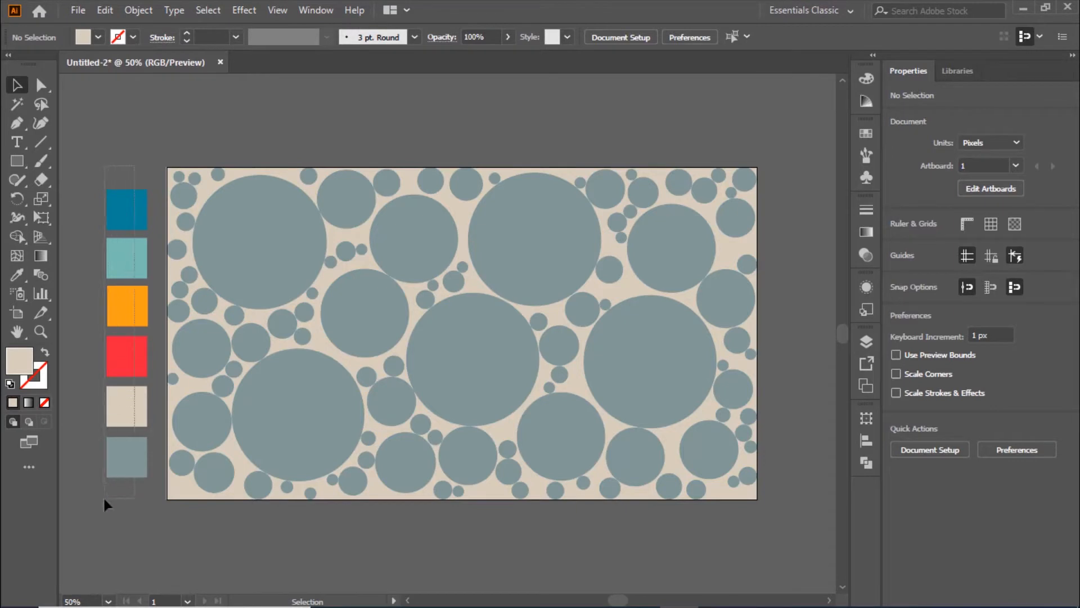
Step: Move the column of six color swatches farther to the left of the artboard
drag(106, 497, 110, 498)
scroll(121, 498, left, 2)
drag(171, 363, 126, 362)
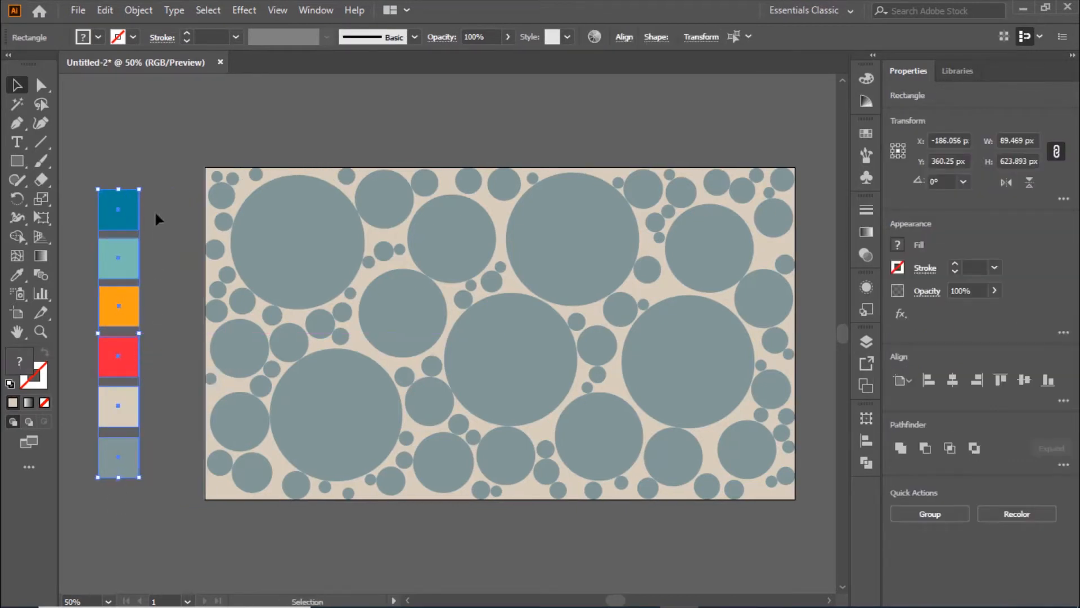
click(167, 162)
scroll(170, 166, right, 1)
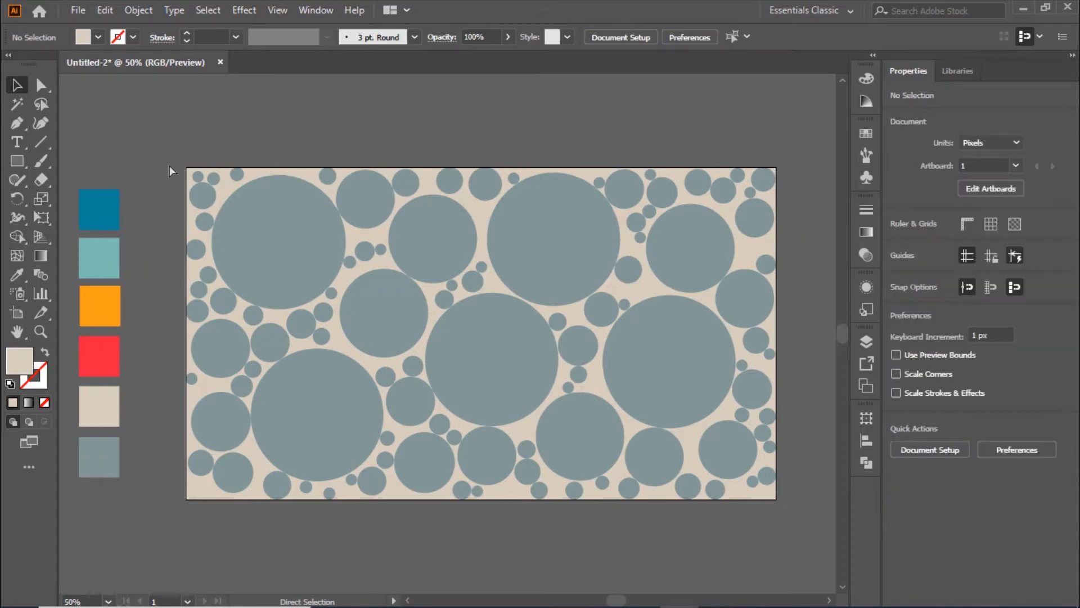
Step: Add the text "CREATIVE" over the circle pattern with the regular left-to-right Type Tool
key(t)
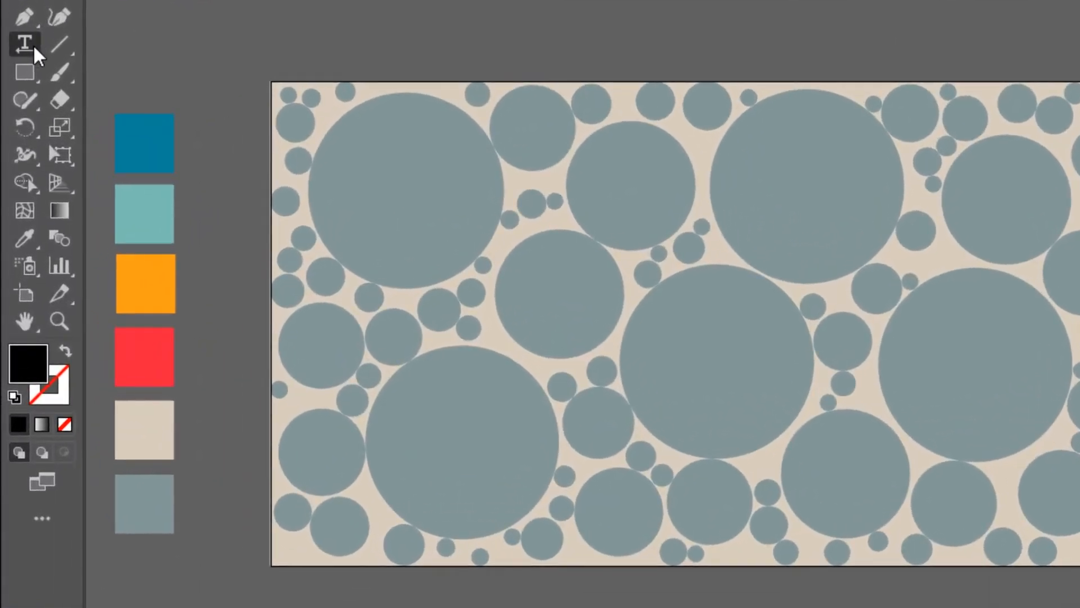
click(34, 48)
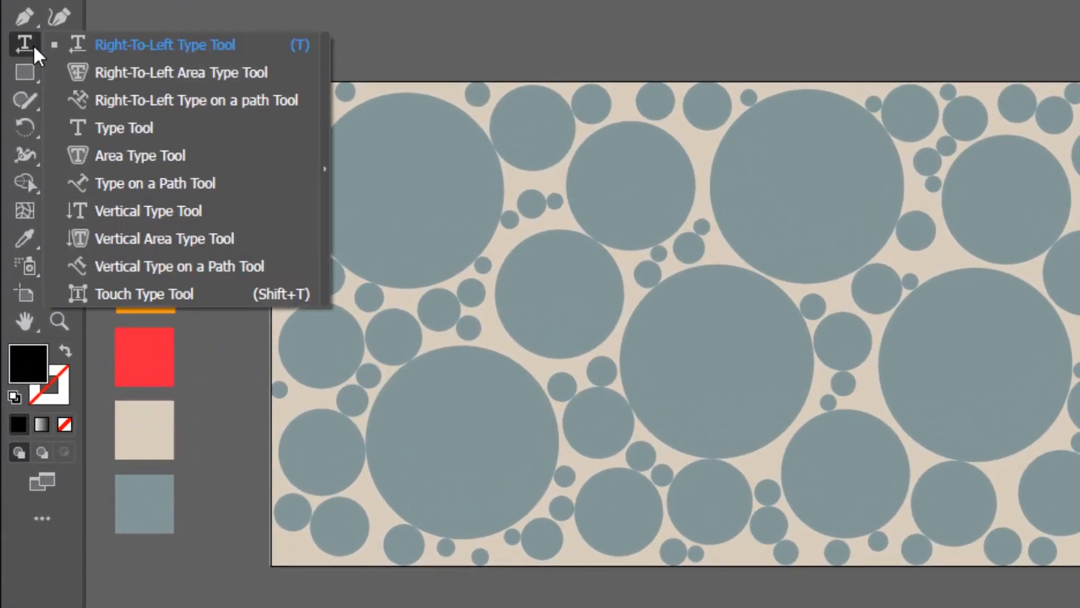
click(165, 130)
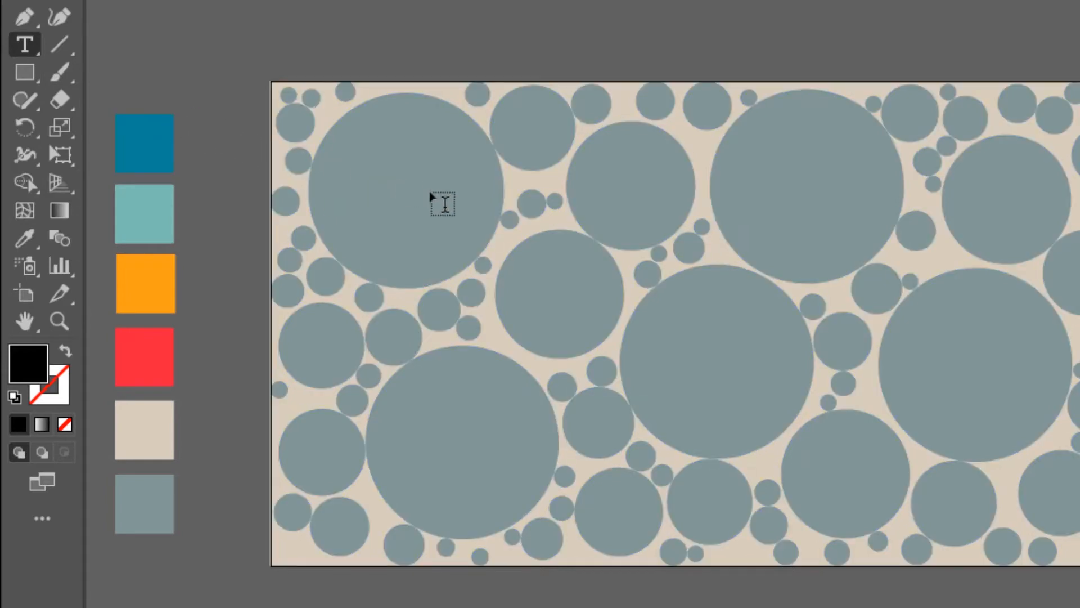
click(518, 295)
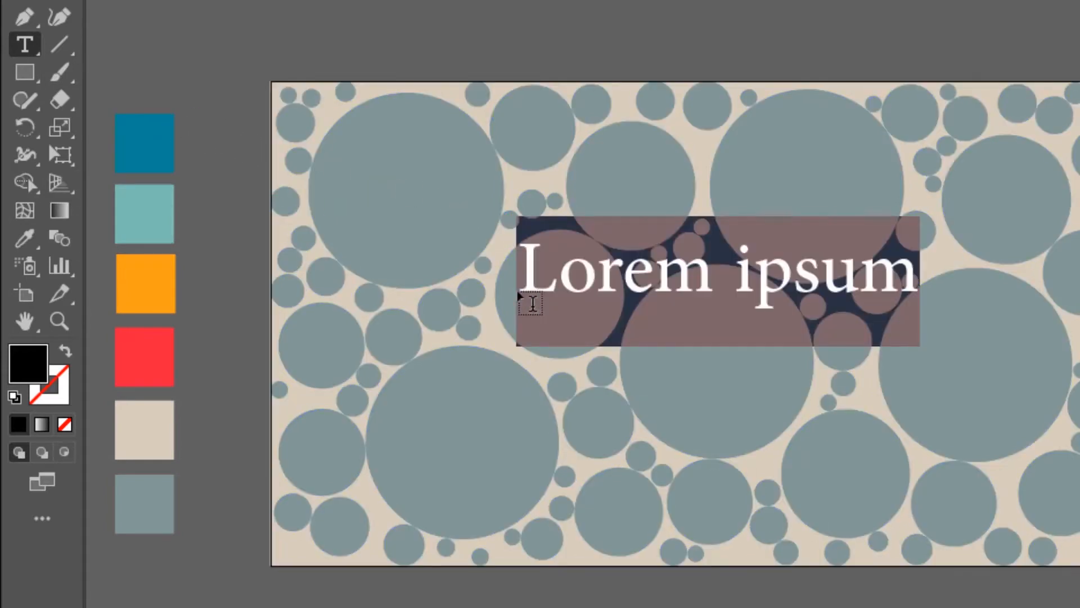
text(C)
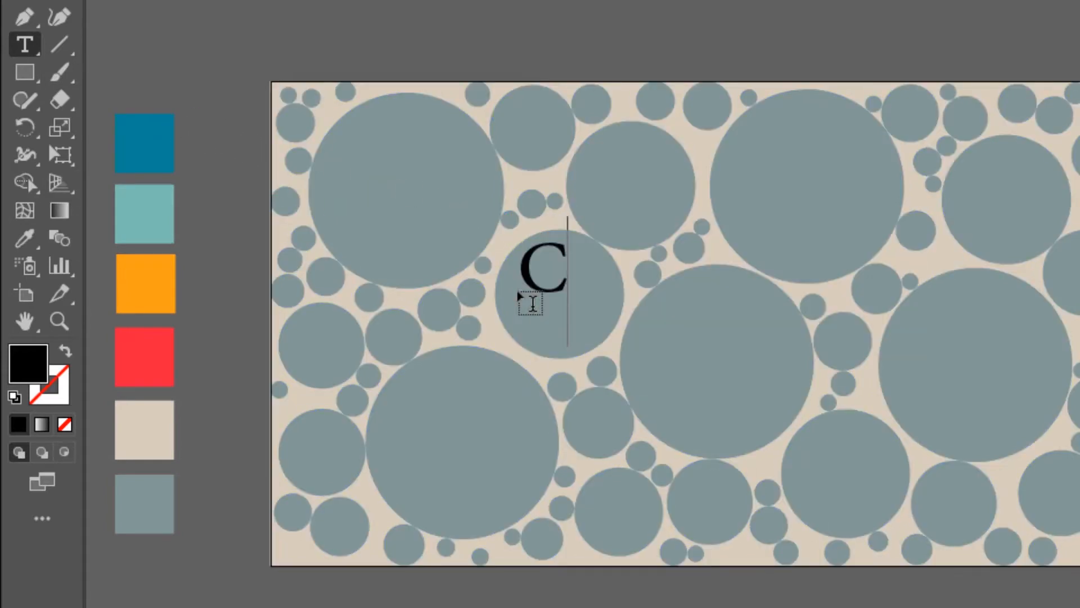
text(REATIVE)
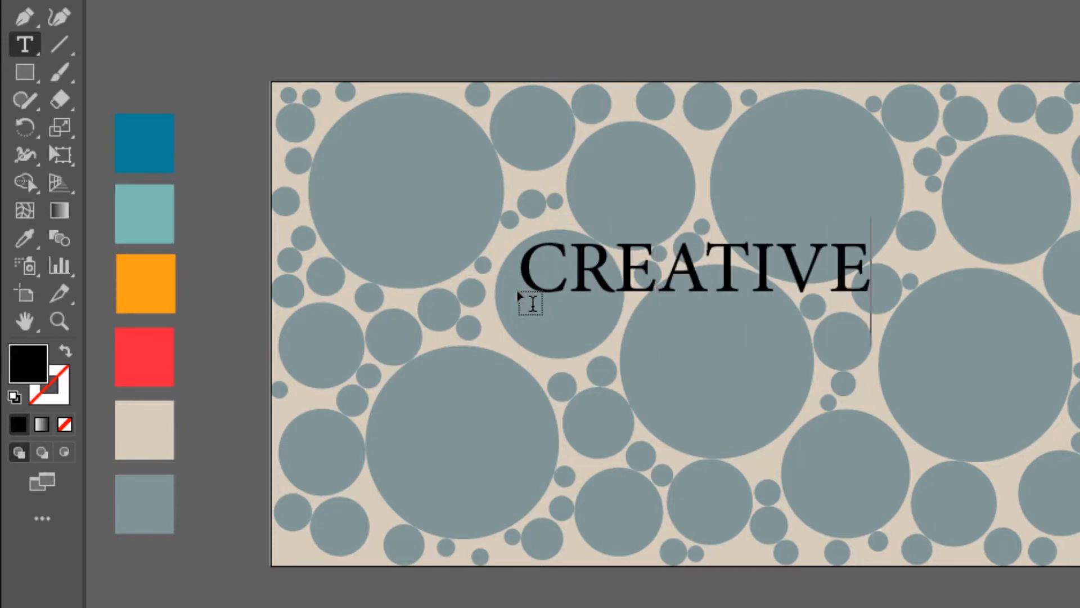
Step: Set the font of the word "CREATIVE" to Century Gothic Bold
double_click(734, 285)
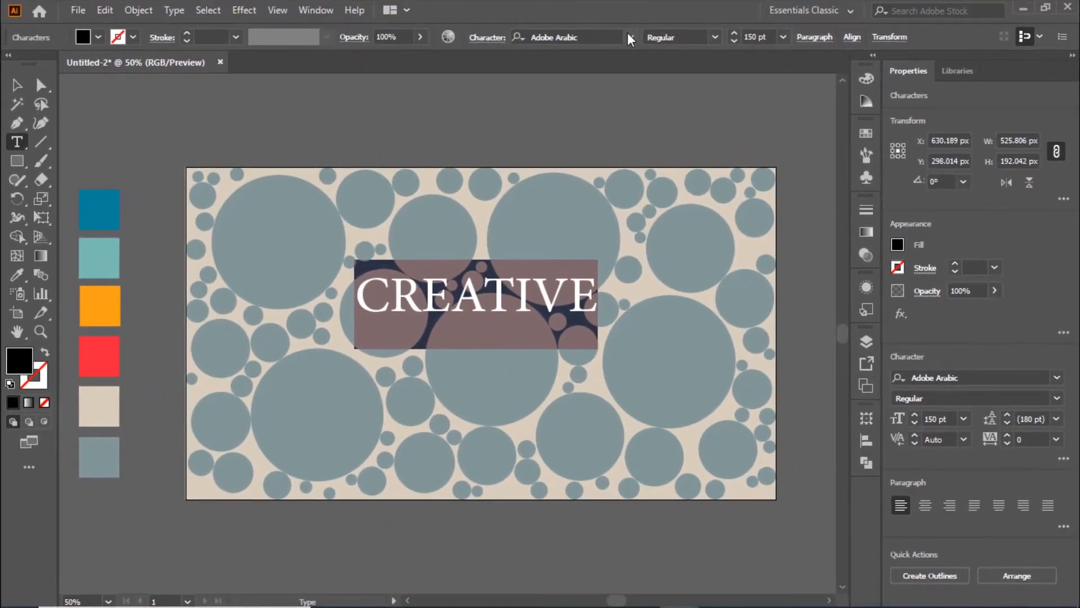
click(628, 37)
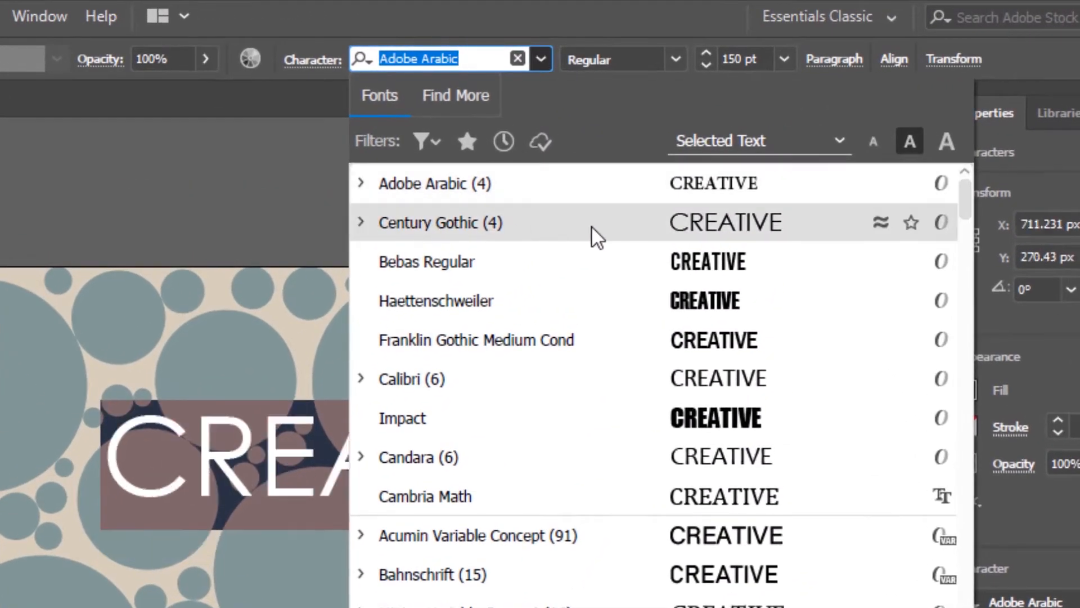
click(361, 223)
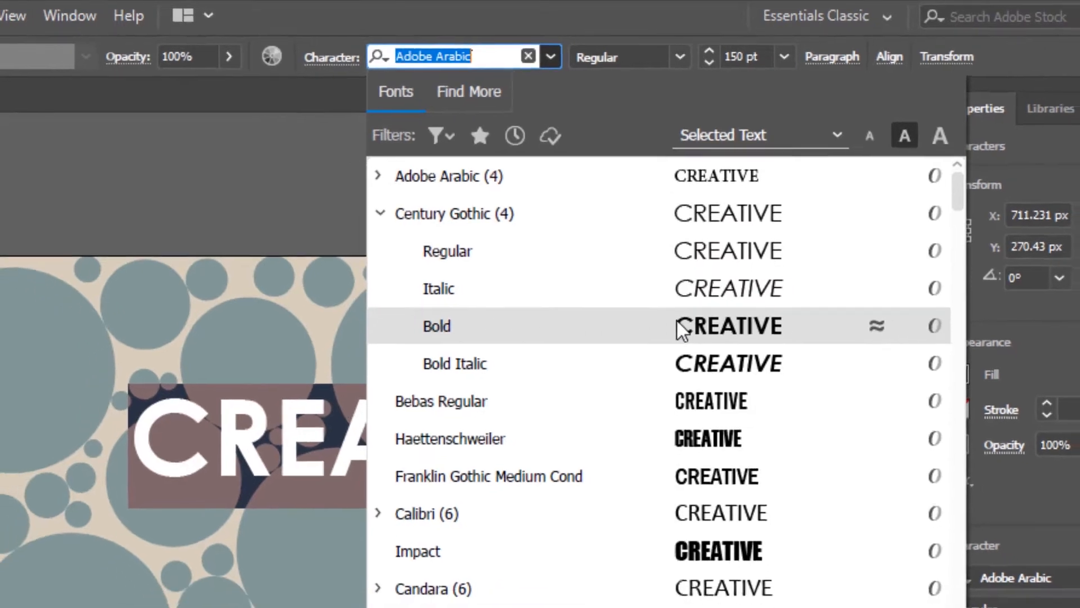
click(669, 339)
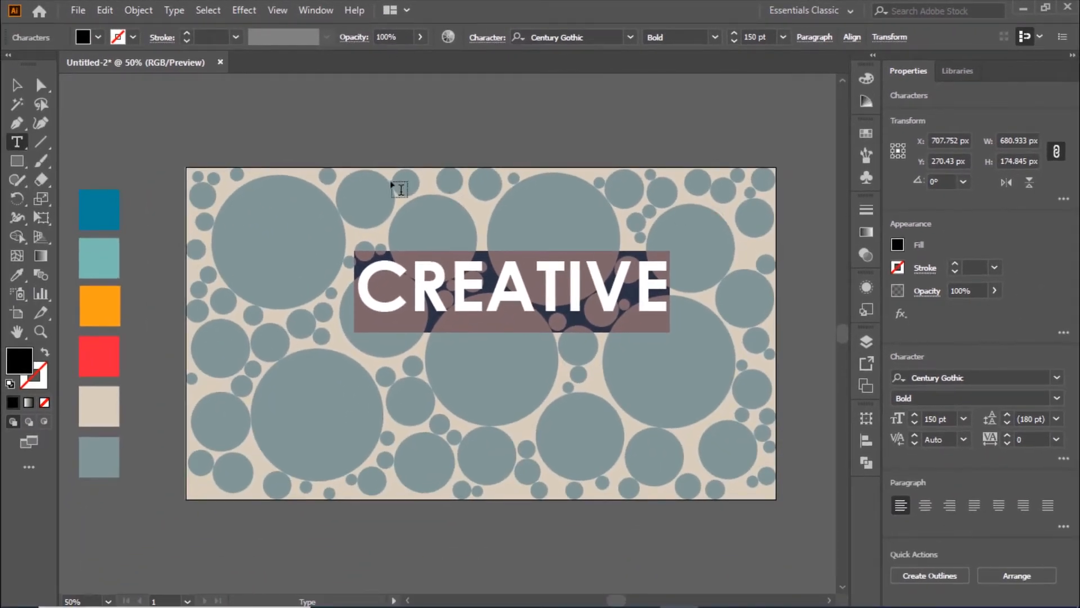
click(15, 86)
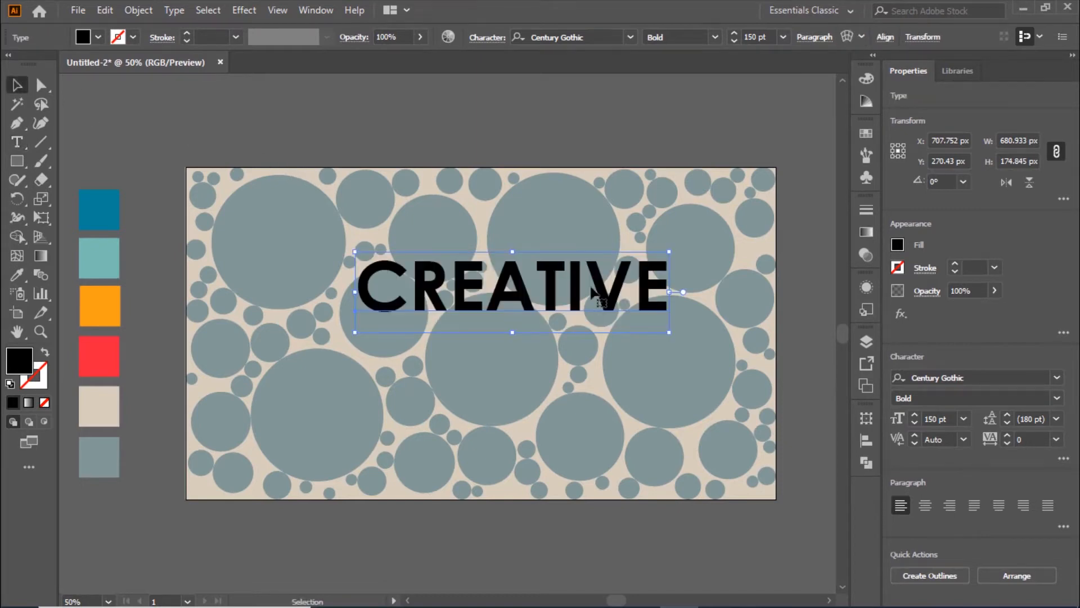
Step: Enlarge the word CREATIVE to about 195 pt over the circle pattern and convert it to outlines
drag(669, 333, 761, 386)
drag(607, 308, 607, 336)
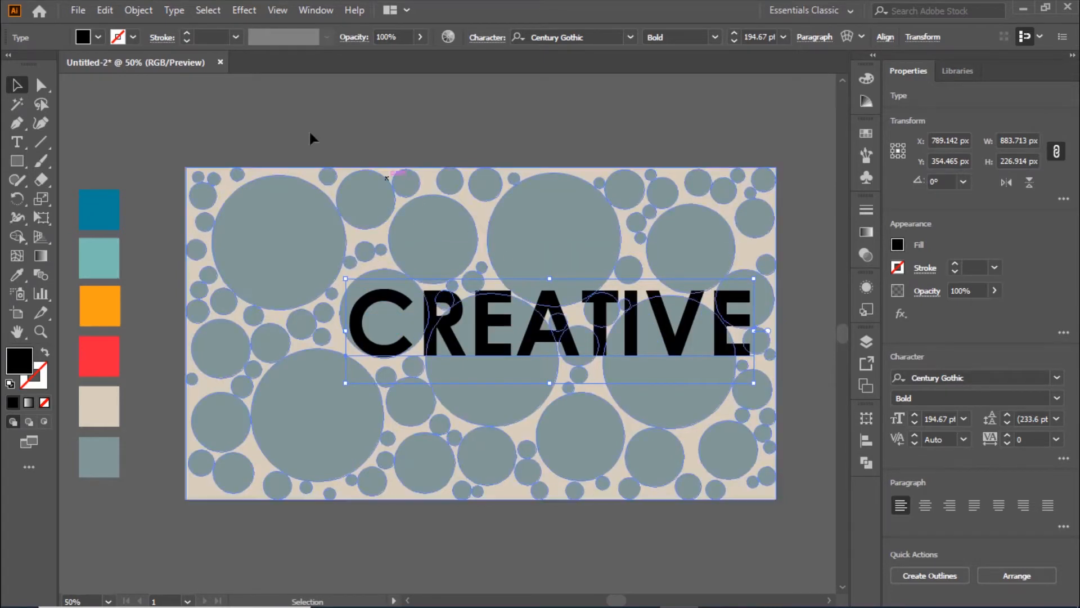
click(174, 10)
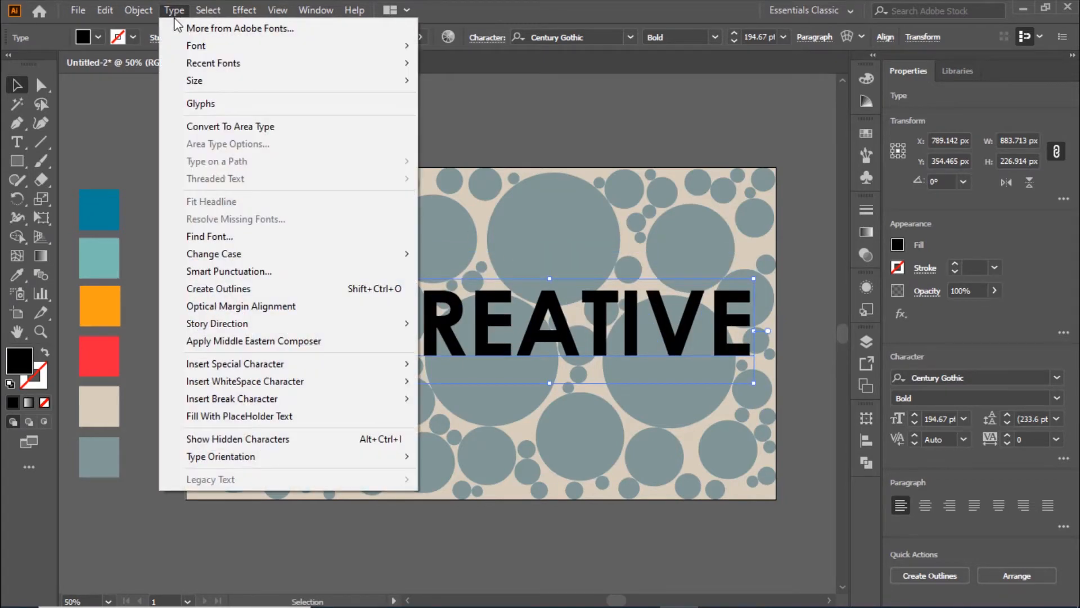
click(235, 287)
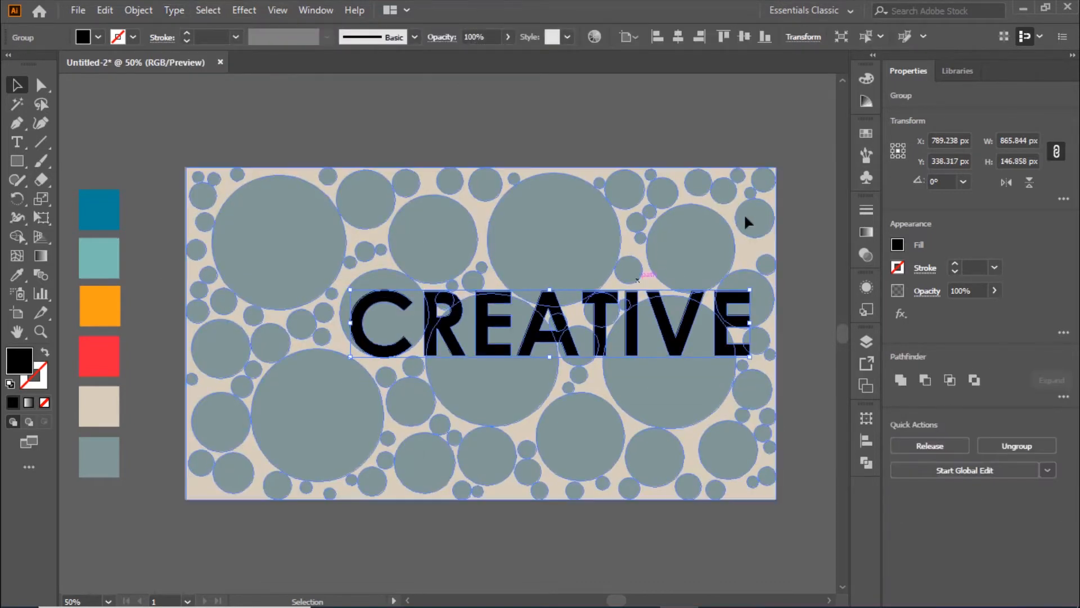
click(728, 130)
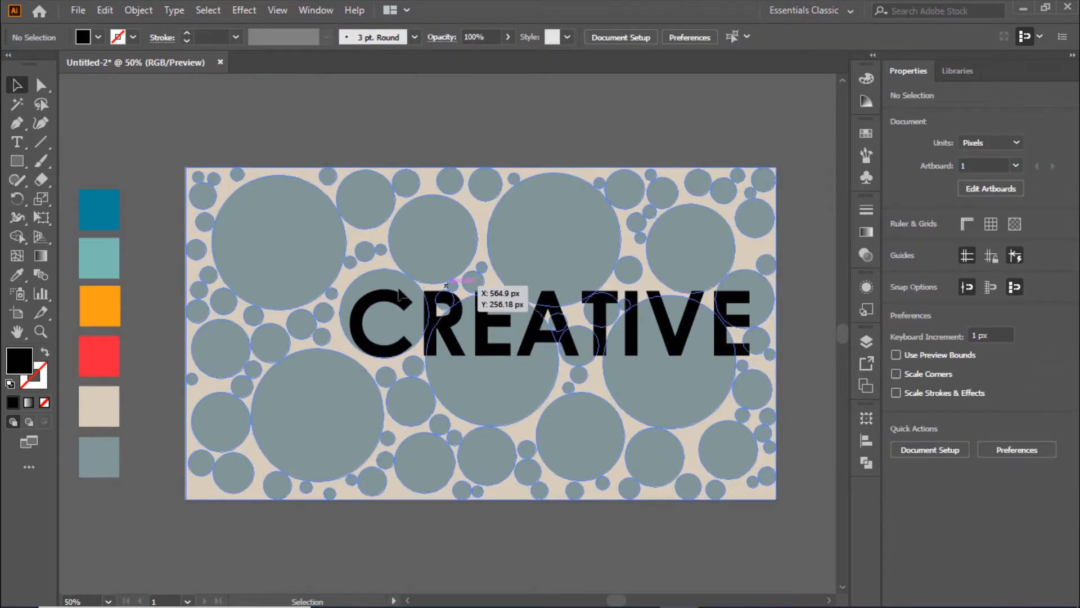
Step: Ungroup the outlined word CREATIVE into separate letters
click(390, 302)
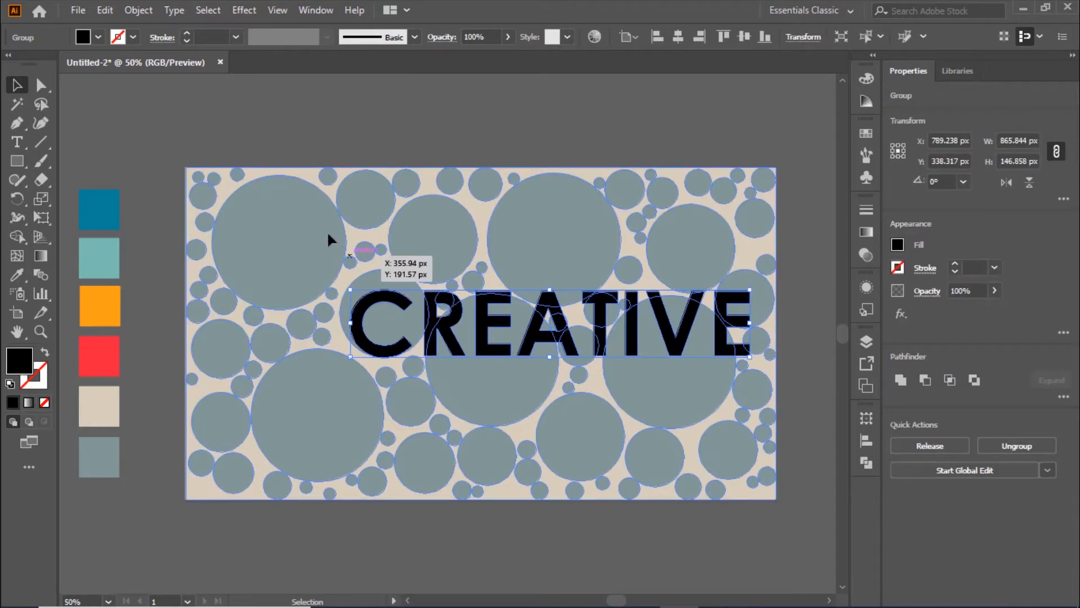
click(138, 11)
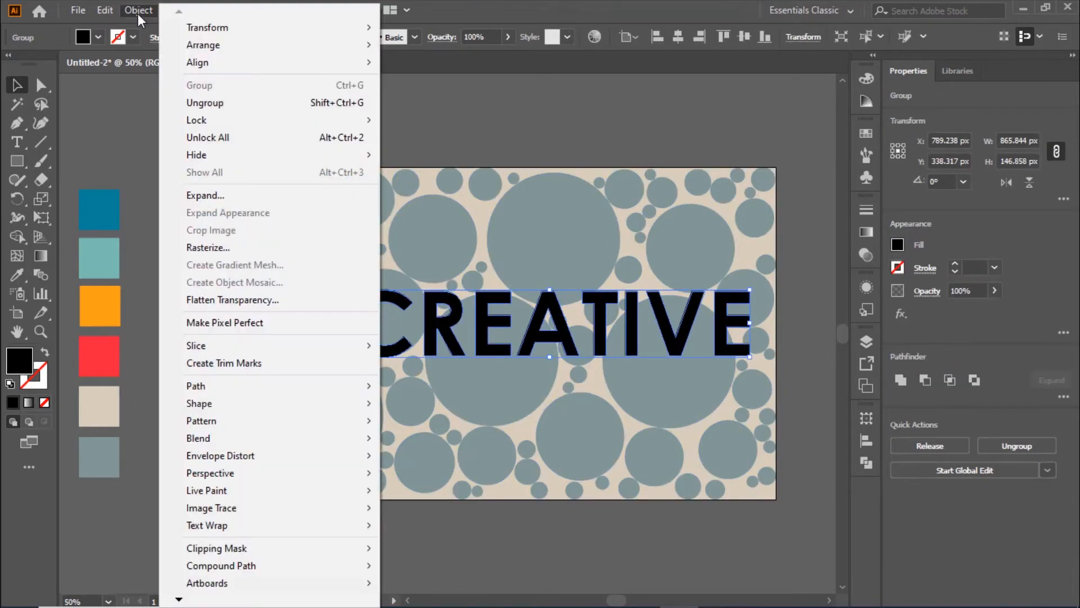
click(191, 102)
click(431, 140)
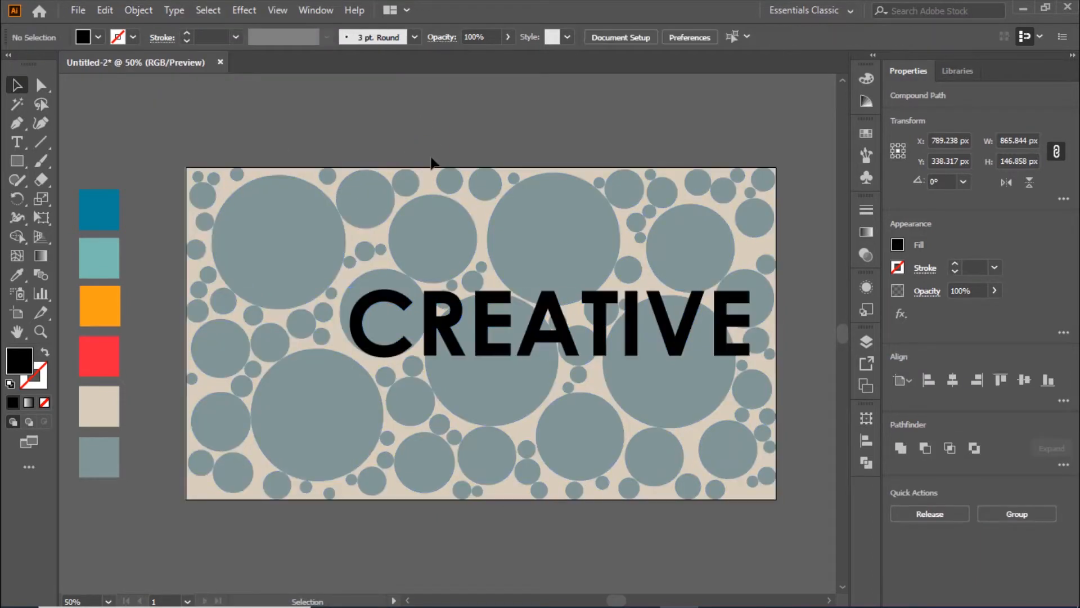
Step: Enlarge the letter C to about 490 x 531 px and place it vertically centered near the artboard's left edge
click(369, 298)
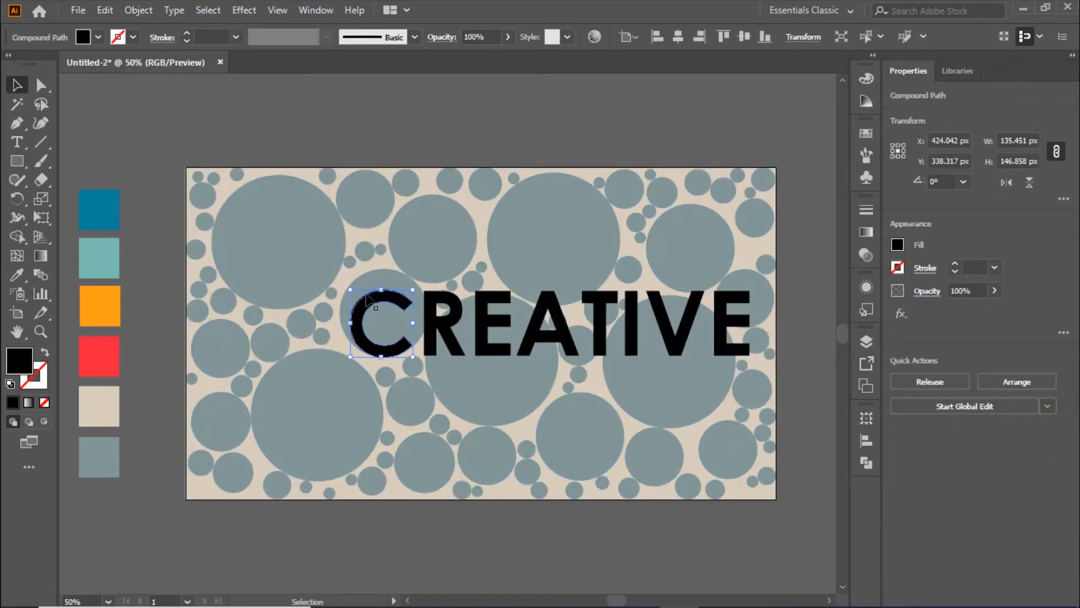
drag(351, 290, 267, 200)
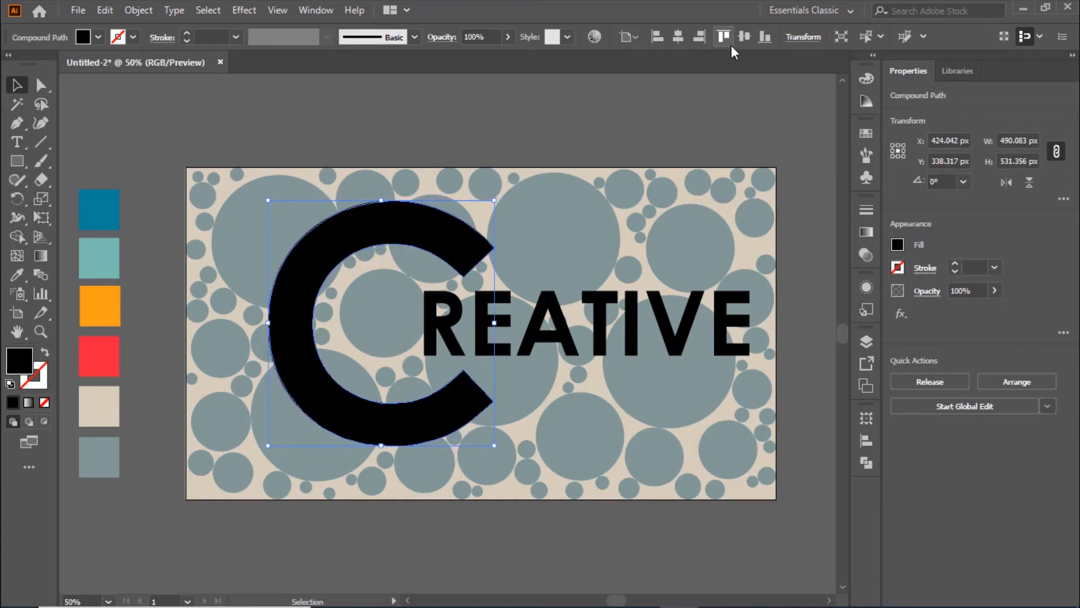
click(744, 37)
click(683, 96)
drag(416, 241, 366, 242)
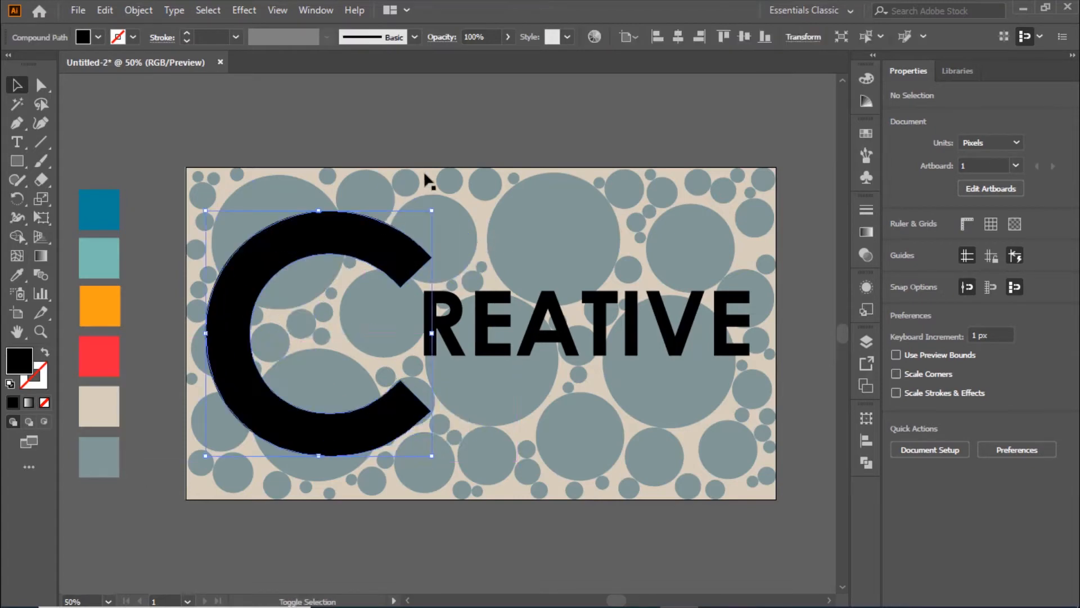
click(443, 137)
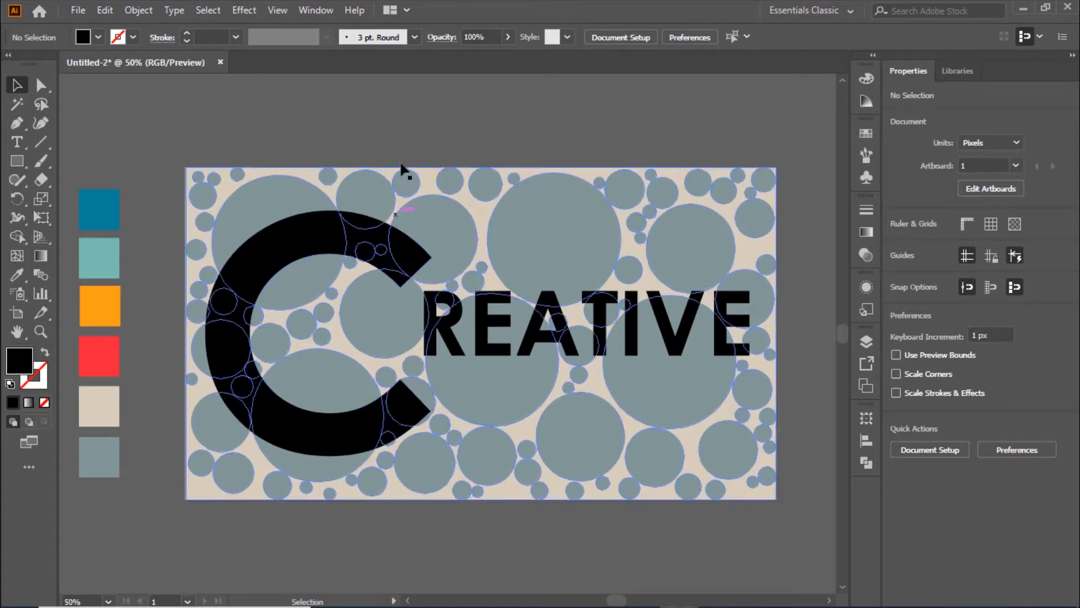
Step: Show the rulers around the document
click(281, 8)
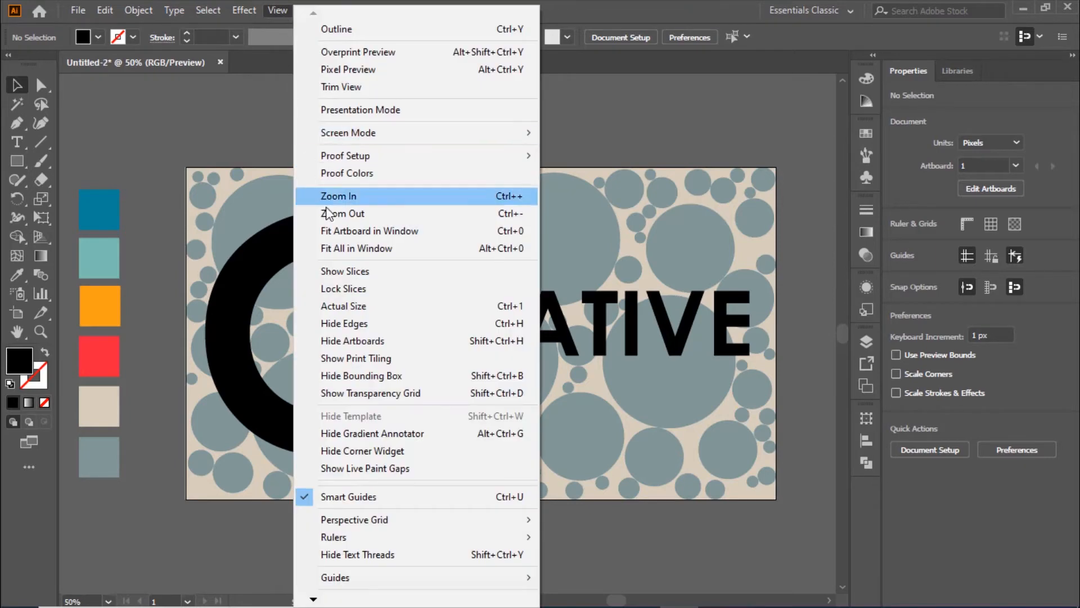
mouse_move(406, 537)
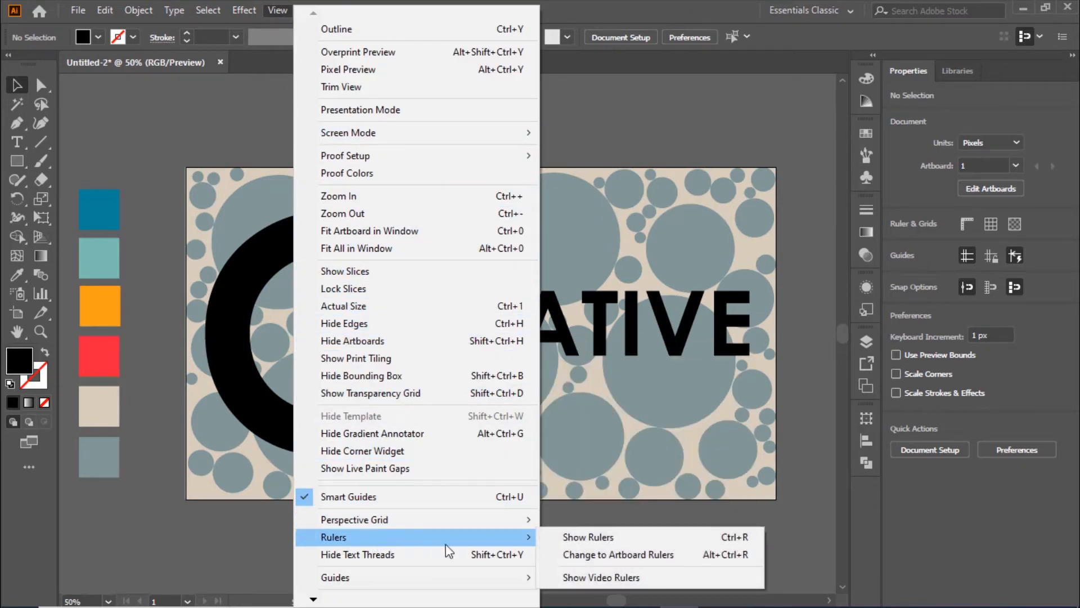
click(580, 536)
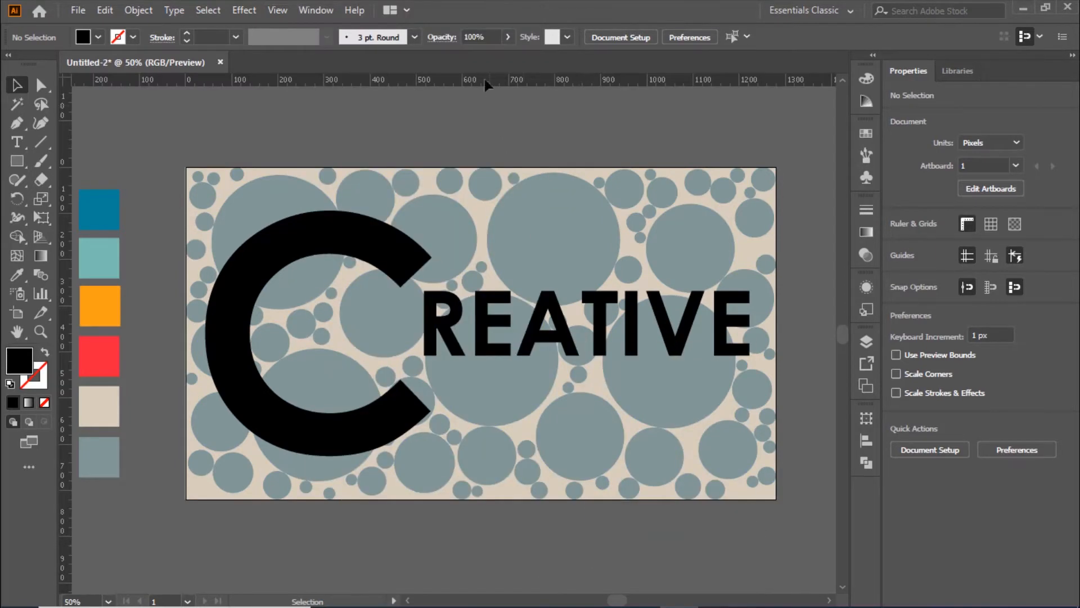
Step: Add horizontal guides at the C's upper and lower edges, at Y 92 px and 627 px, and lock them
drag(490, 84, 473, 210)
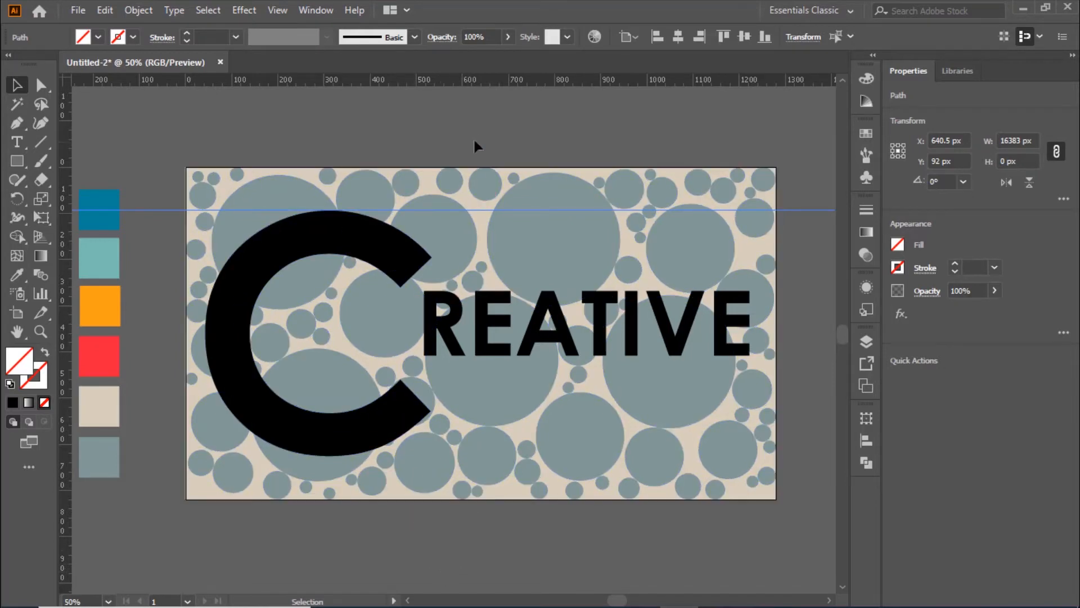
drag(473, 83, 451, 456)
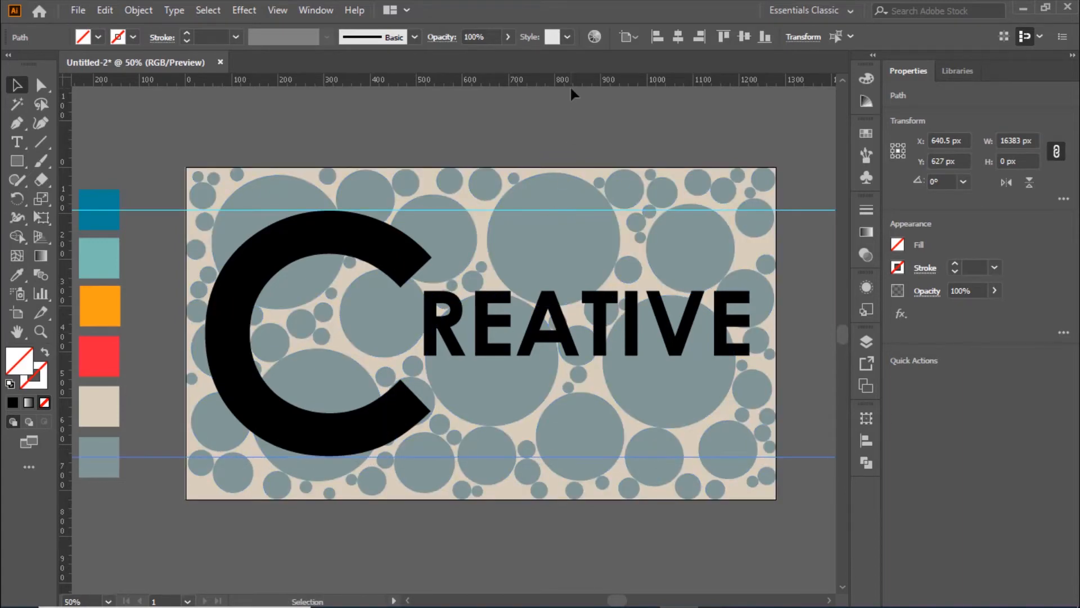
right_click(579, 119)
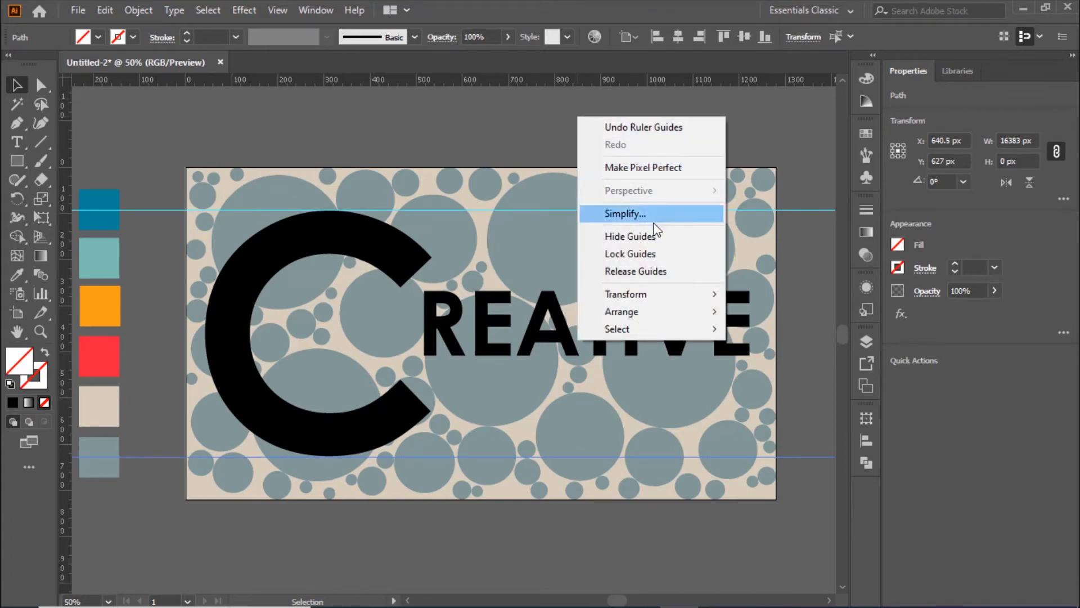
click(655, 252)
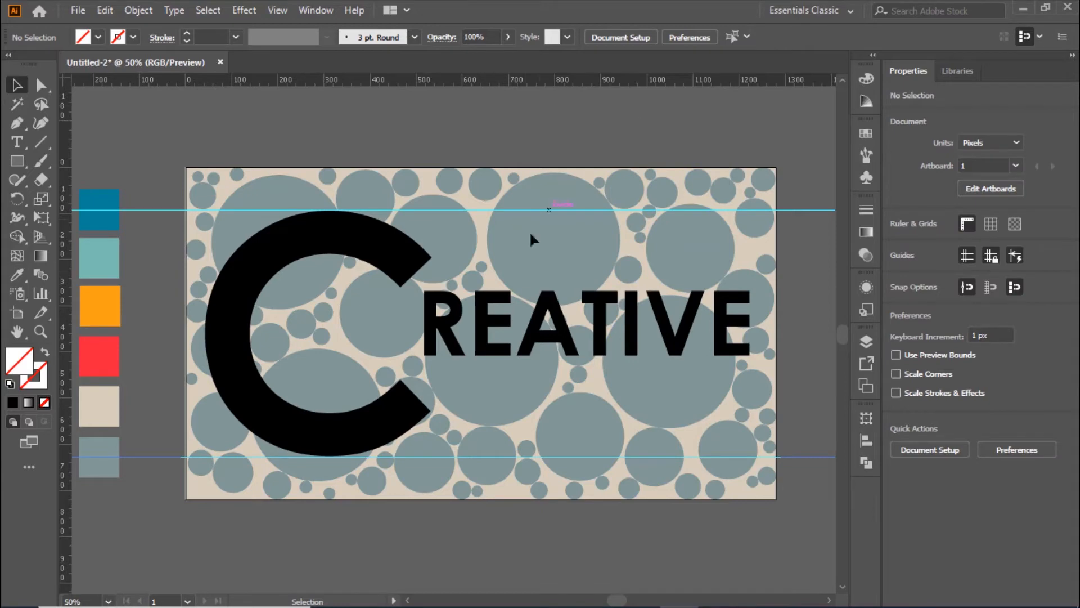
Step: Enlarge the letters REA to about 503 x 210 px and align their tops with the upper guide beside the C
click(449, 322)
shift+click(483, 323)
shift+click(548, 338)
drag(566, 355, 656, 386)
drag(515, 297, 523, 216)
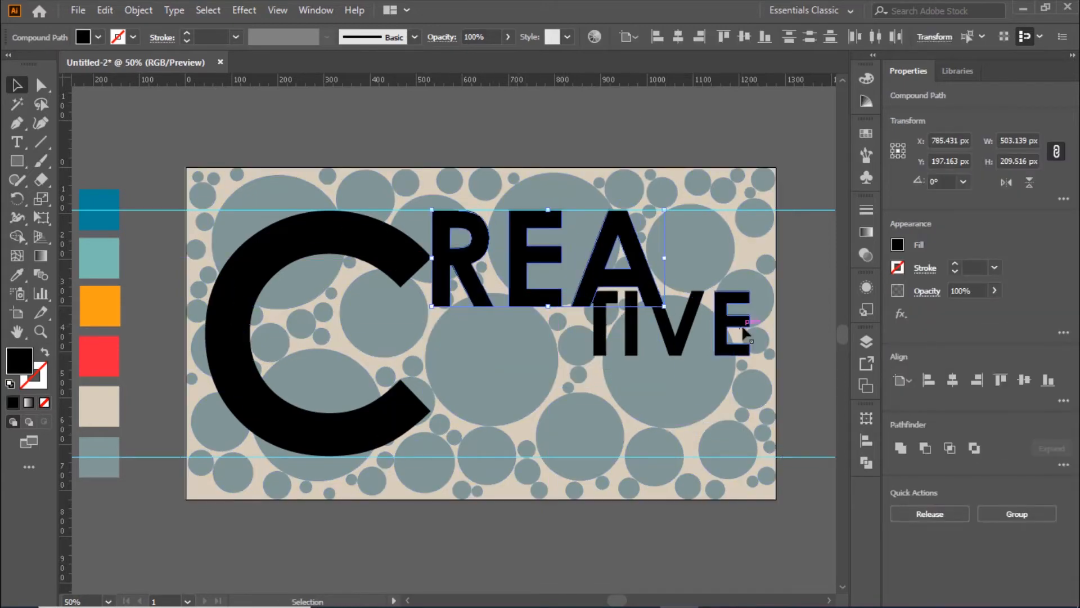
Step: Place the letters TIVE on the lower guide beneath REA and enlarge them to form a second row
drag(711, 344, 559, 445)
drag(609, 391, 706, 354)
click(804, 394)
Step: Enlarge the letters REA further from the upper guide and nudge them right, away from the C
click(535, 259)
drag(664, 306, 715, 328)
key(shift+Right)
key(shift+Right)
key(shift+Right)
click(674, 126)
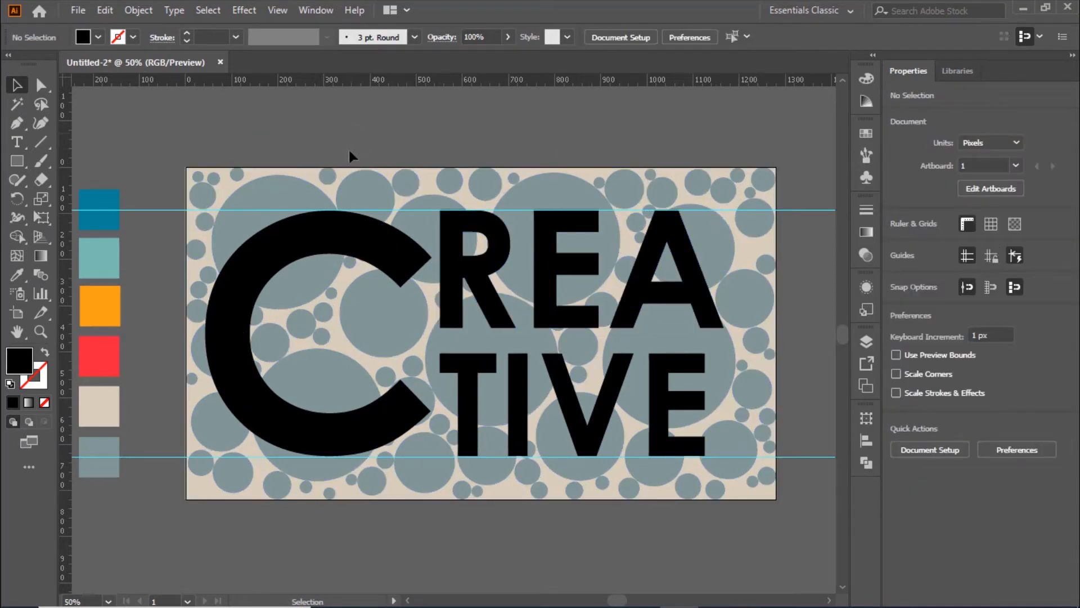
Step: Color the large C with the orange swatch using the Eyedropper
click(331, 237)
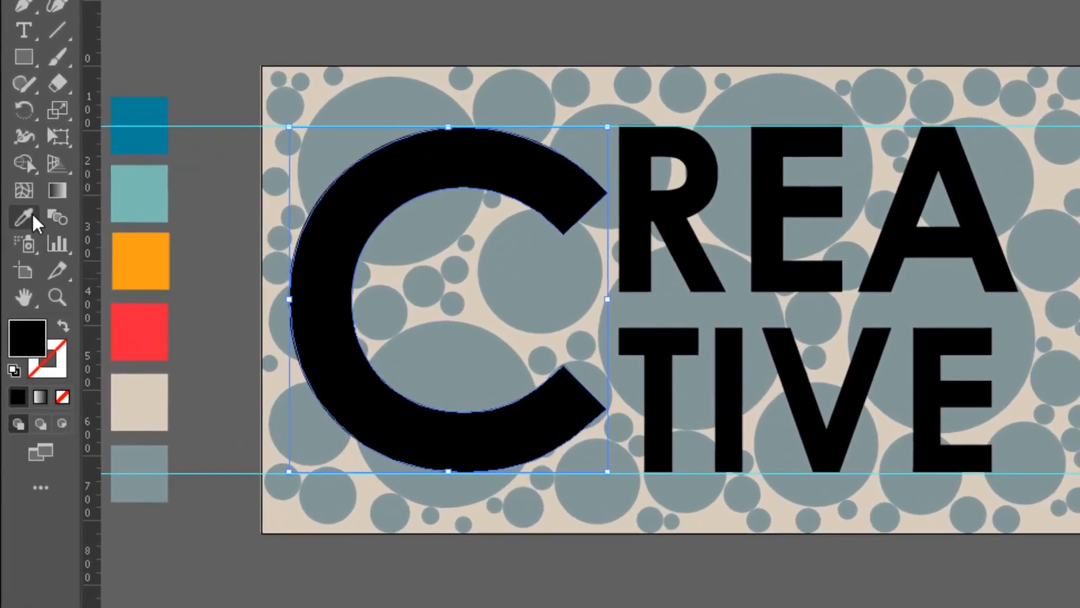
click(32, 217)
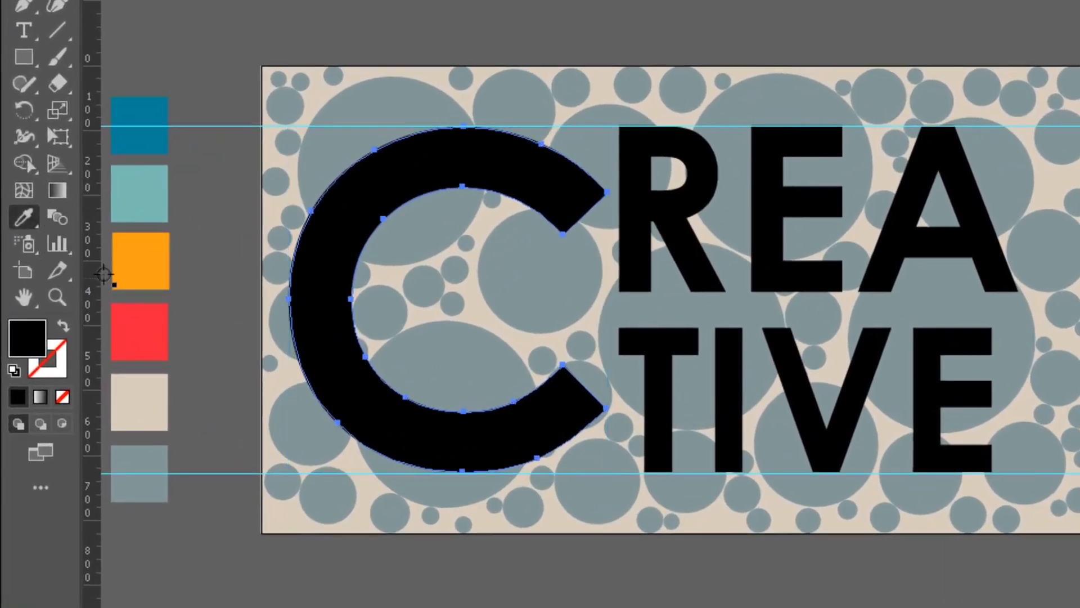
click(132, 270)
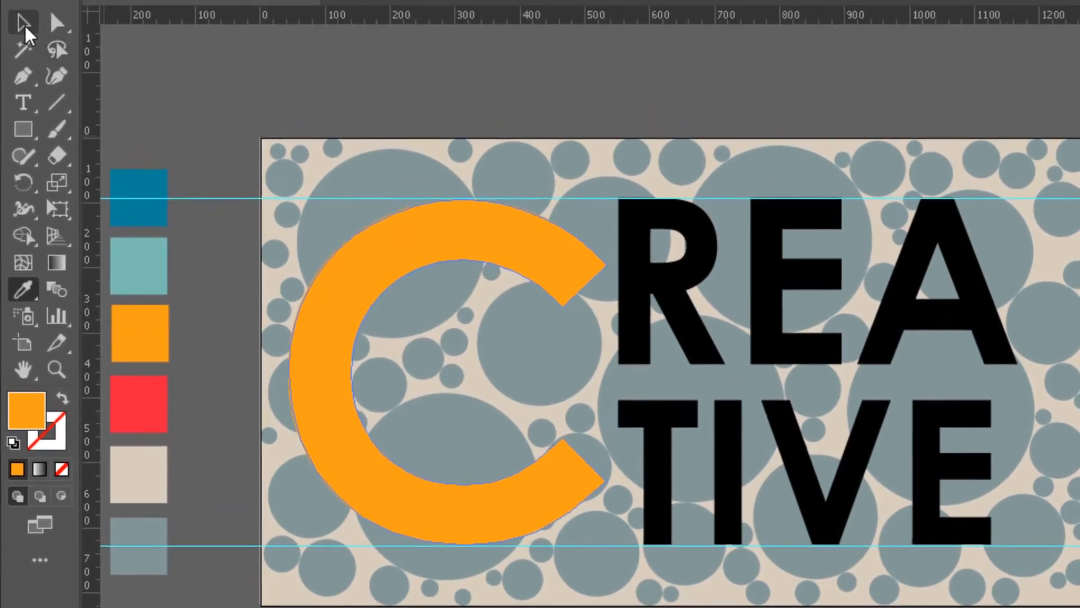
click(25, 27)
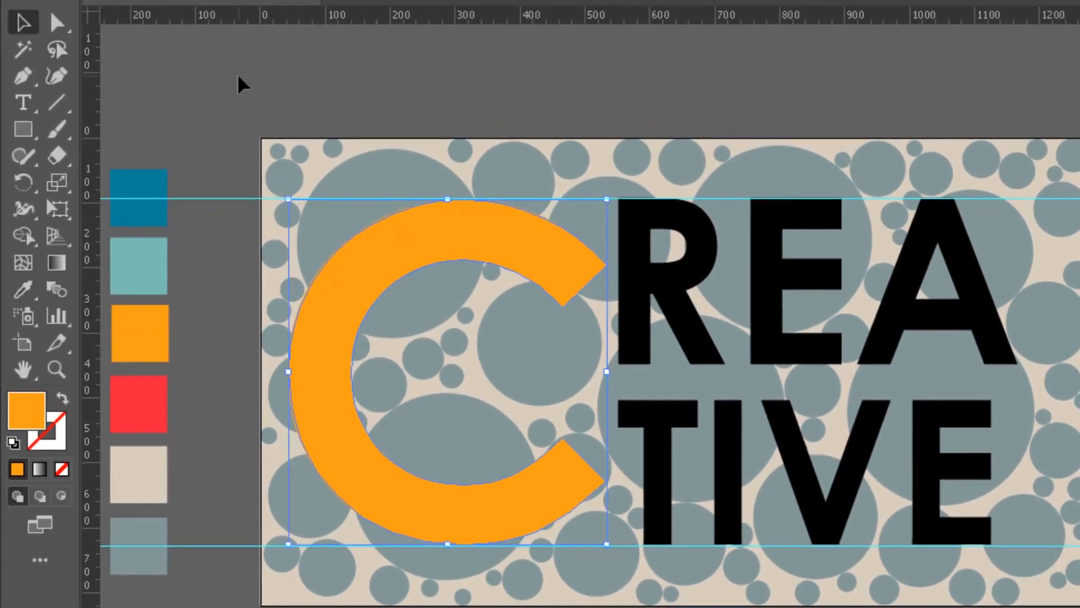
Step: Color the upper row with sampled swatches: R red, E light teal and A dark blue
click(632, 288)
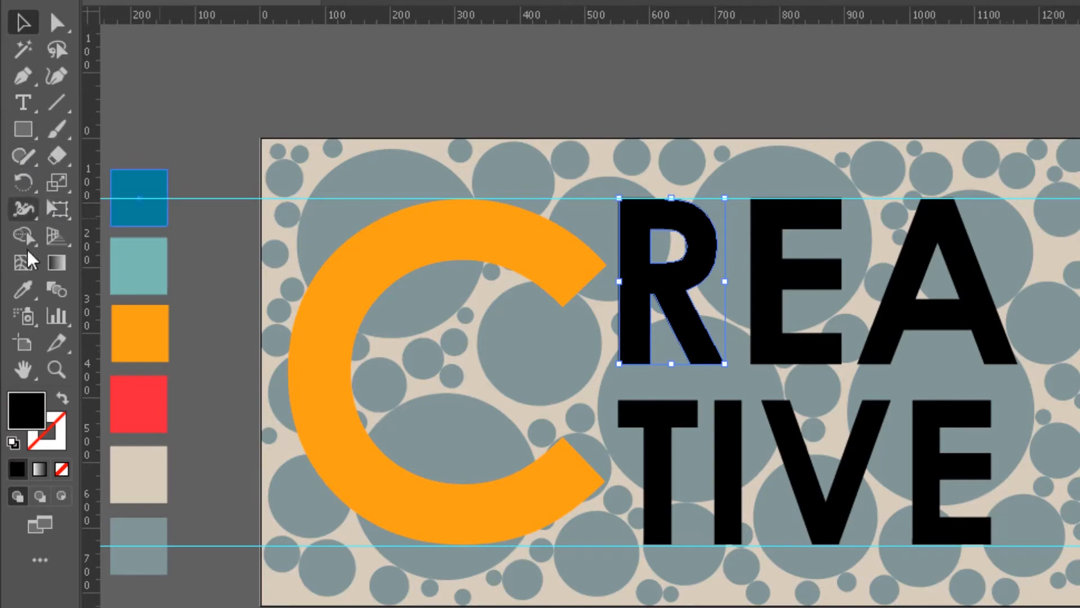
click(25, 290)
click(159, 419)
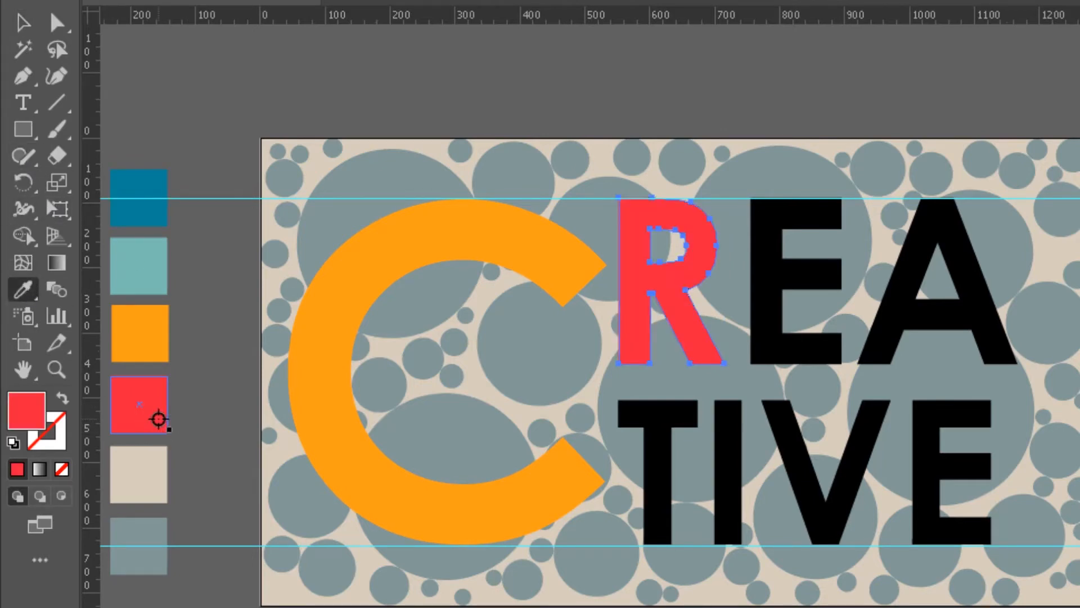
ctrl+click(810, 292)
click(159, 279)
ctrl+click(900, 326)
click(138, 198)
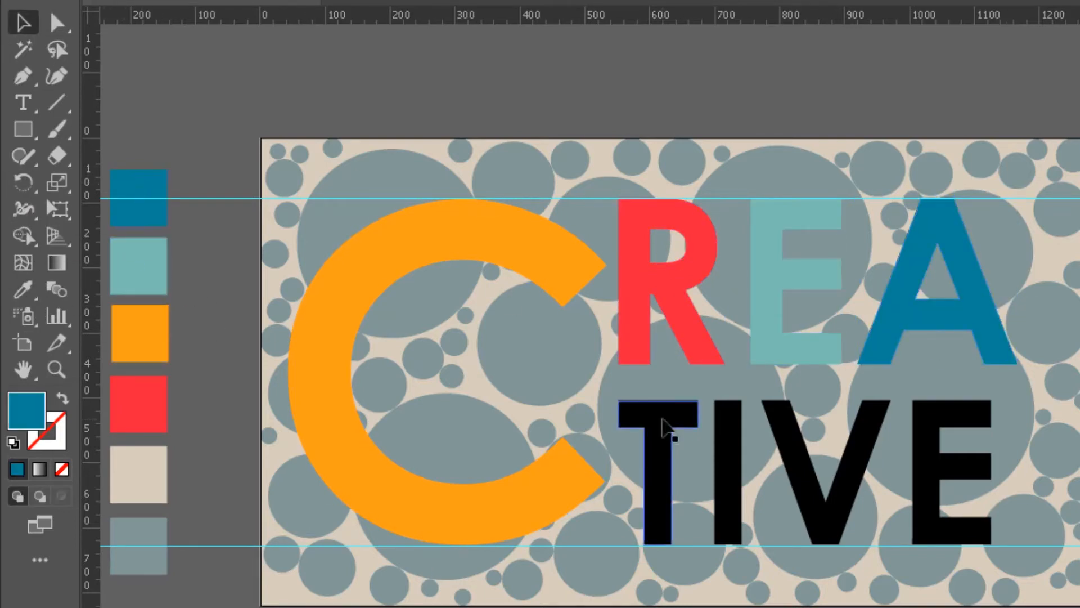
Step: Color the lower row with sampled swatches: T light teal, I red, V orange and E dark blue
ctrl+click(664, 426)
click(160, 283)
ctrl+click(728, 467)
click(139, 404)
ctrl+click(826, 473)
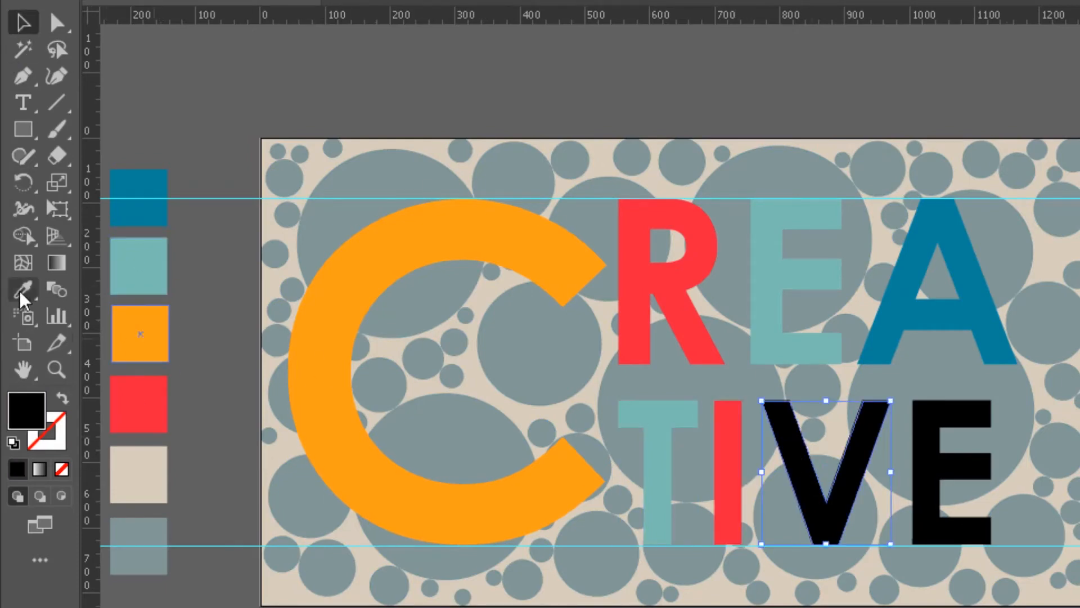
click(140, 333)
ctrl+click(951, 472)
click(143, 181)
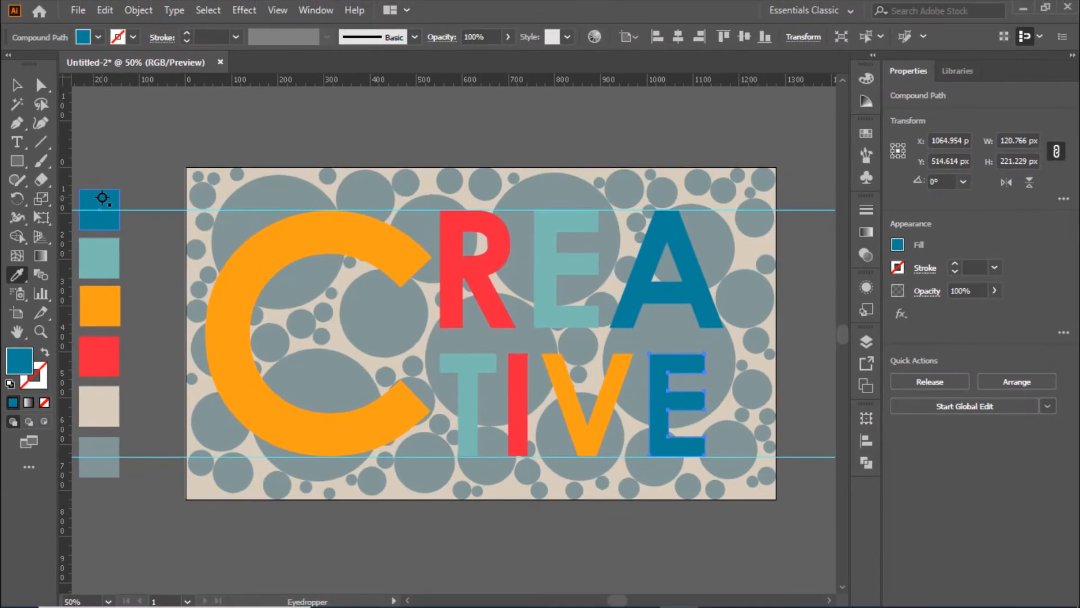
key(v)
key(ctrl+shift+a)
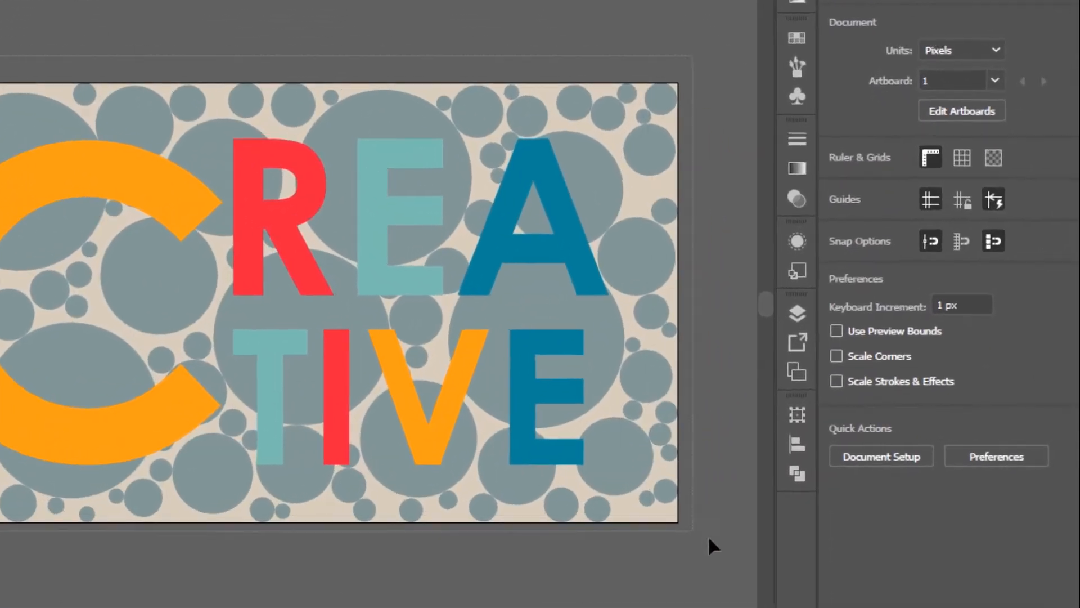
Step: Divide the letters and the circle-patterned panel into separate pieces with Pathfinder Divide
key(ctrl+a)
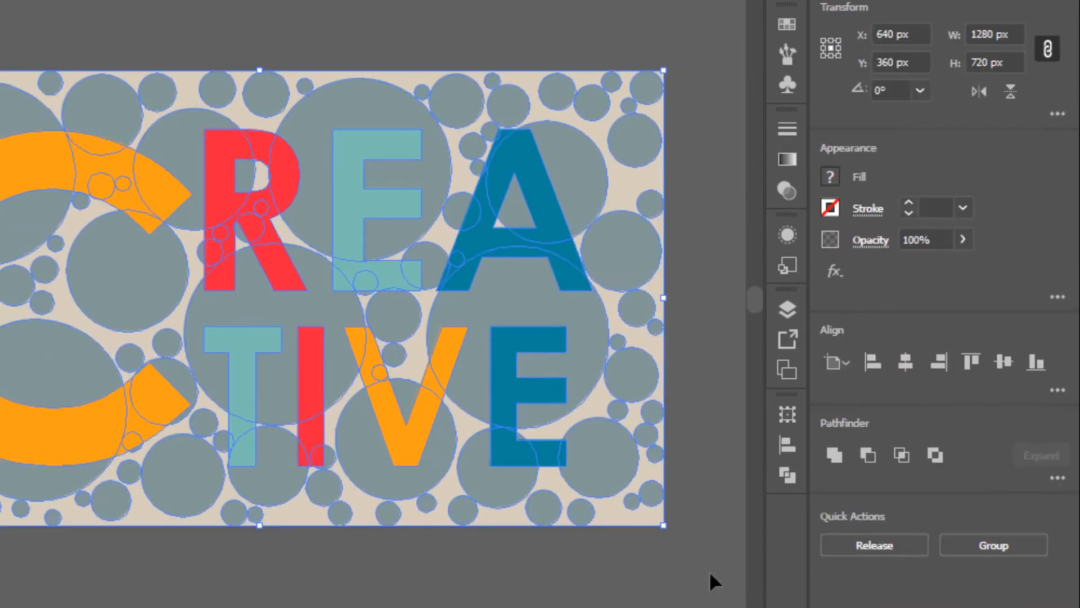
click(1057, 478)
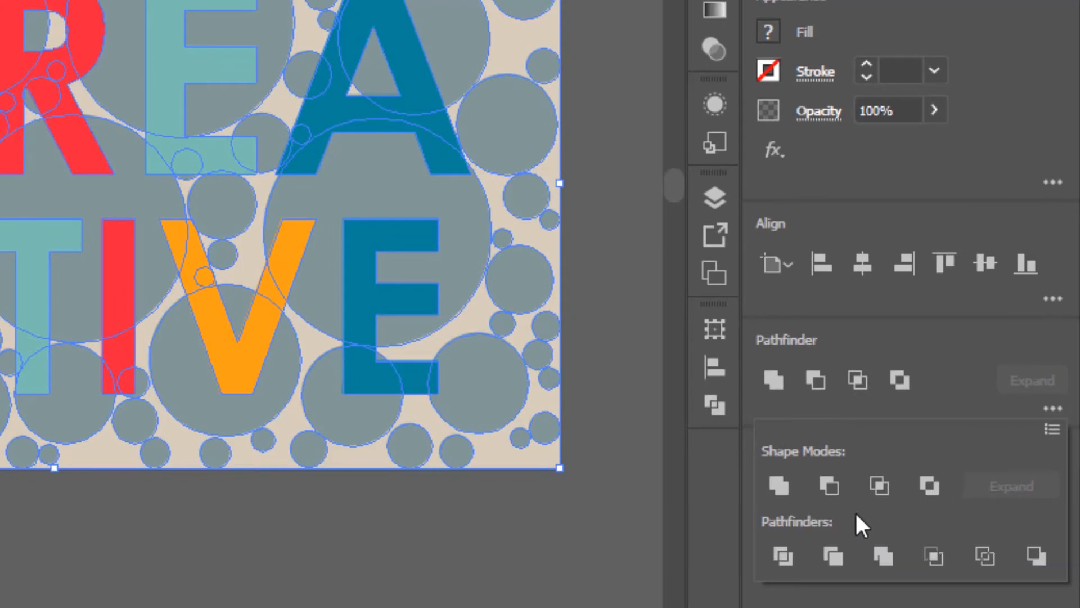
click(784, 557)
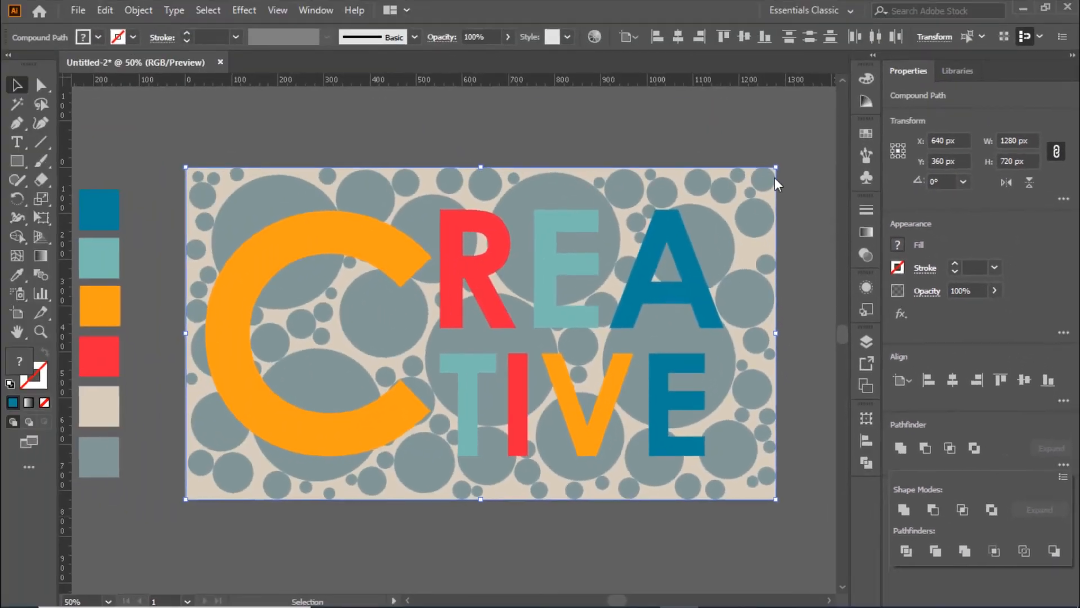
click(770, 135)
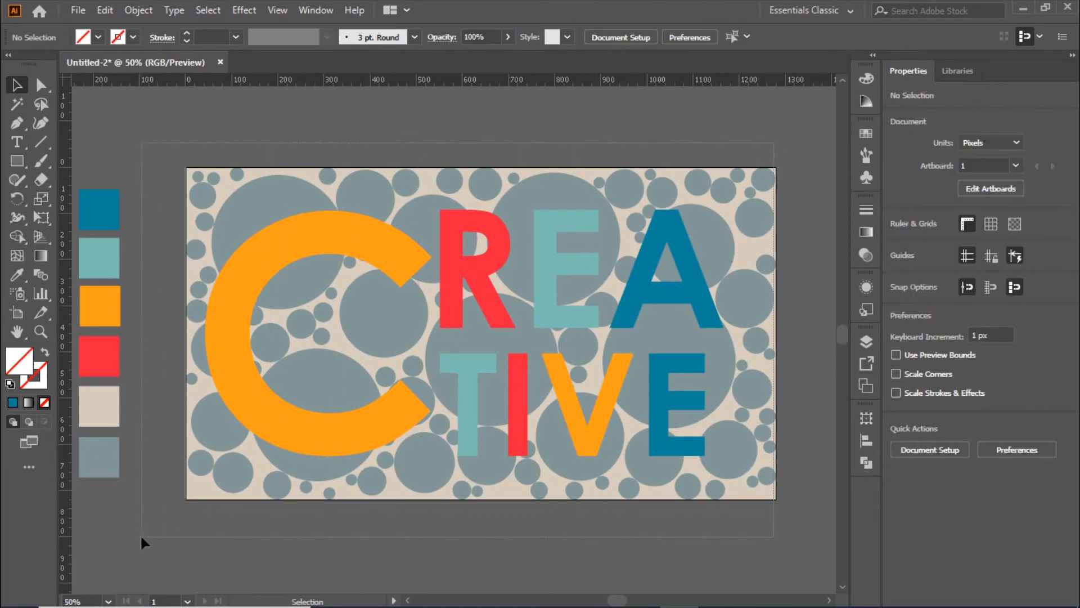
Step: Ungroup all the divided artwork, then deselect it and check that a single piece of the C can be selected
key(ctrl+a)
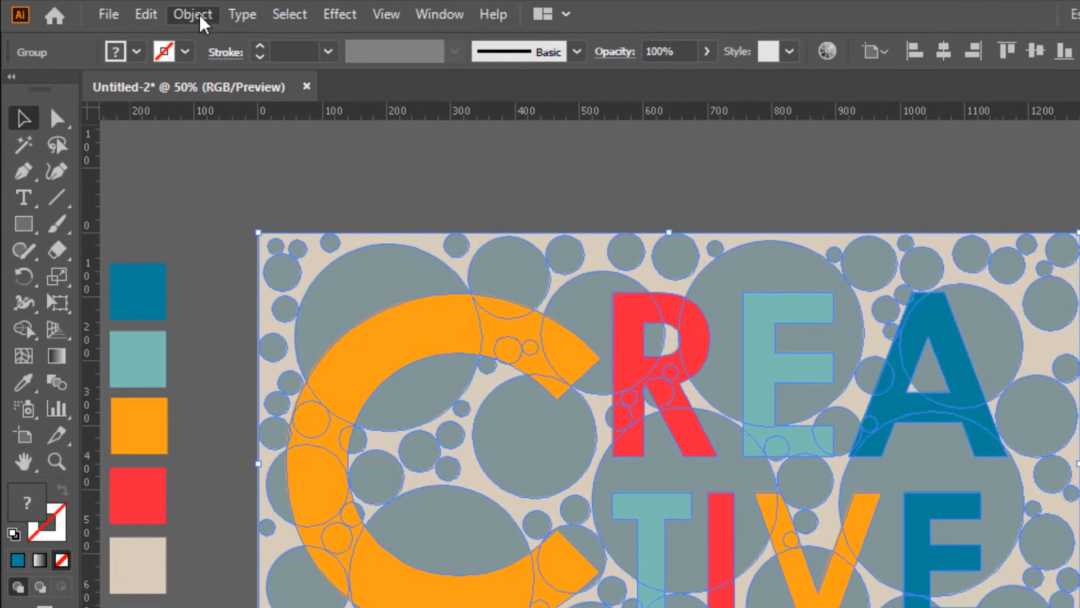
click(198, 17)
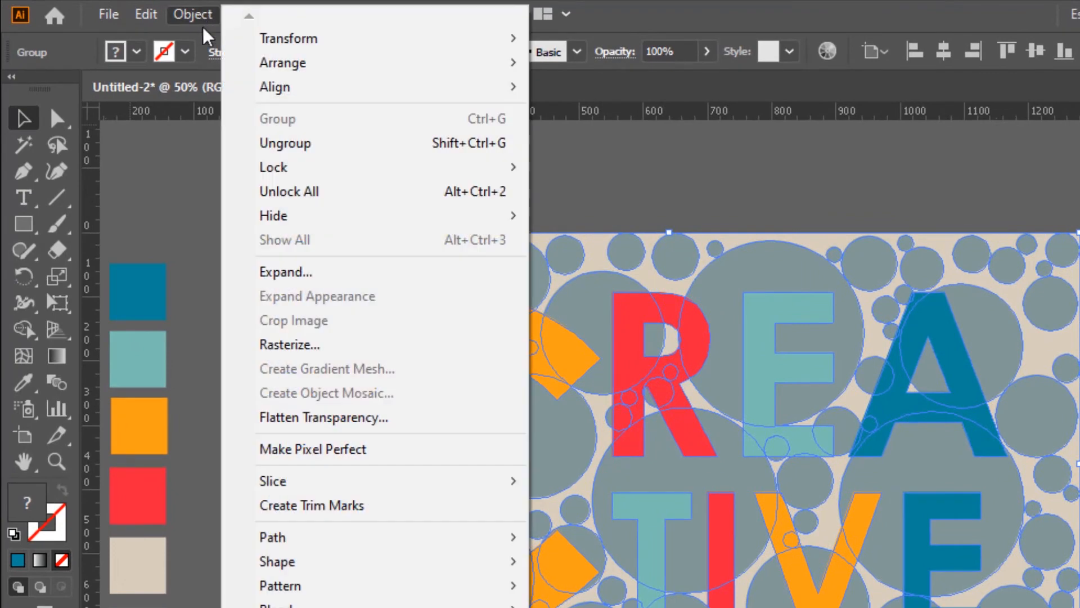
click(308, 144)
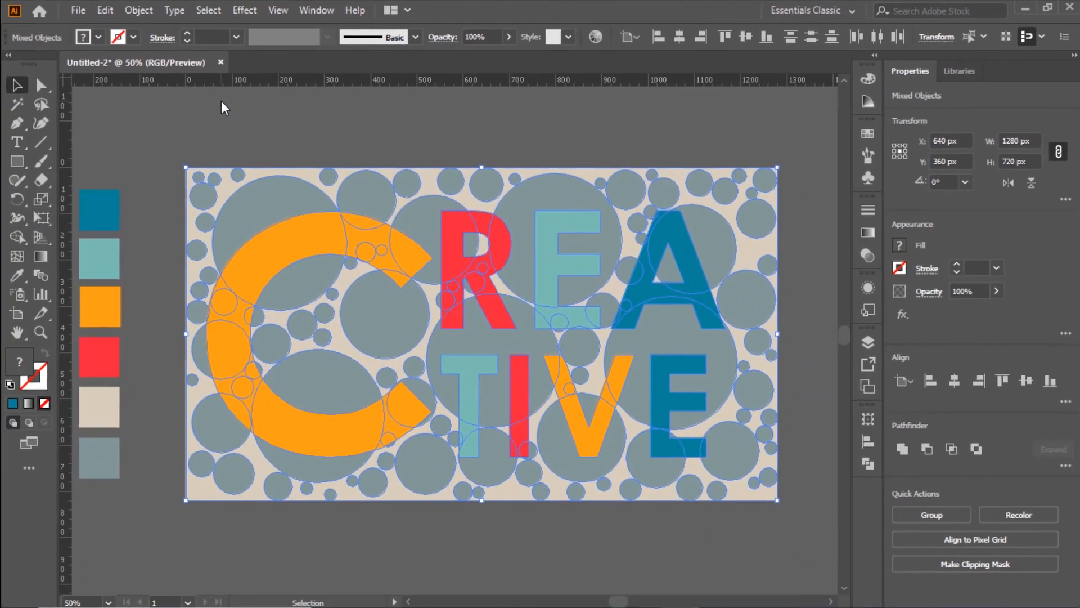
click(223, 107)
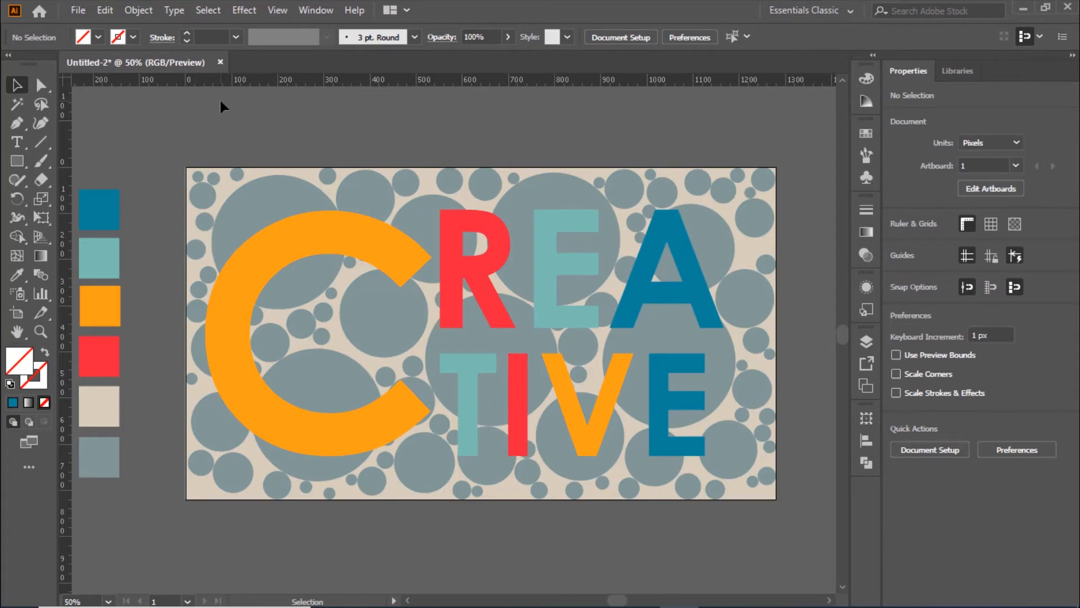
key(ctrl+0)
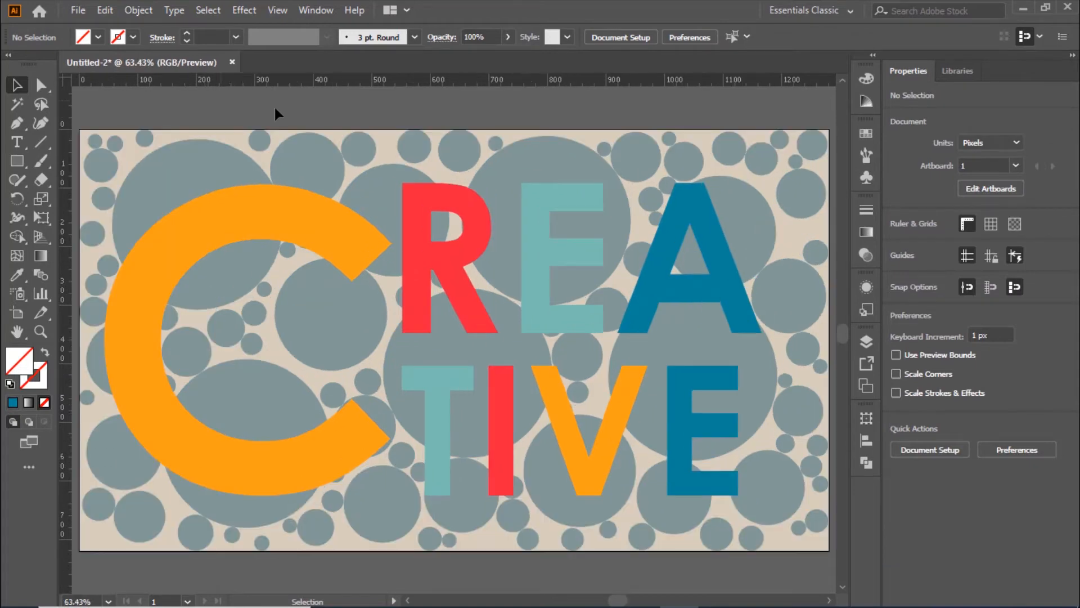
click(356, 239)
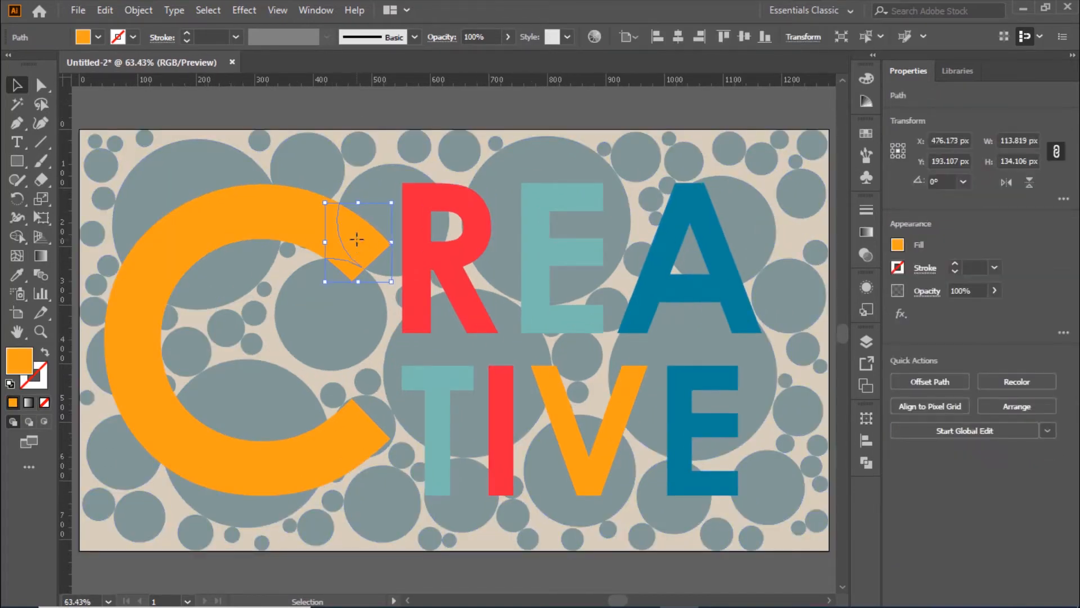
click(386, 115)
Step: Recolor the piece between the circles in the C's upper arm with the background beige using the Eyedropper
key(ctrl+1)
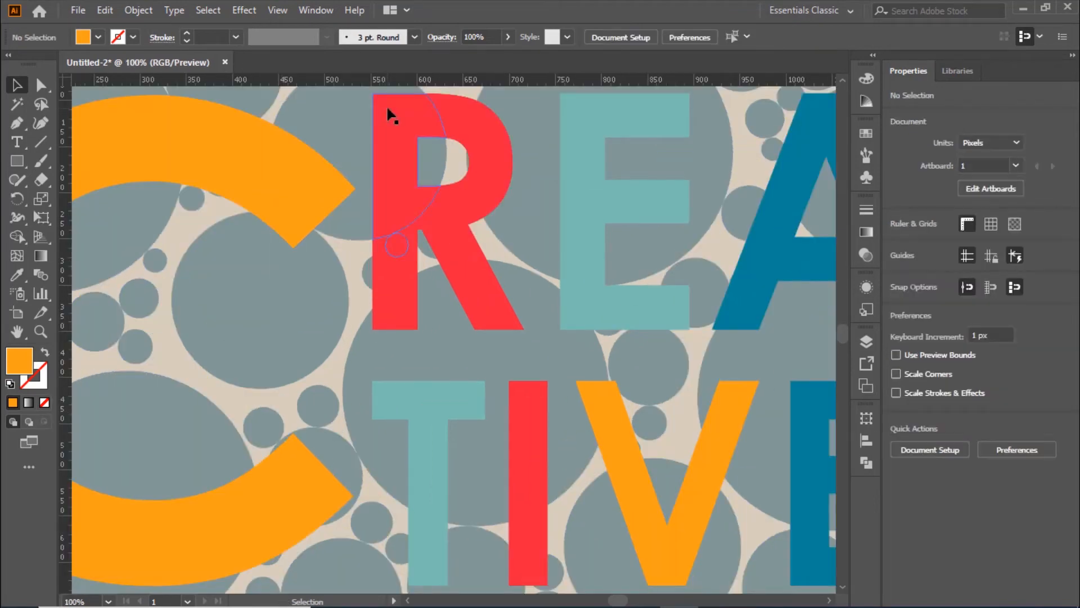
scroll(387, 109, left, 3)
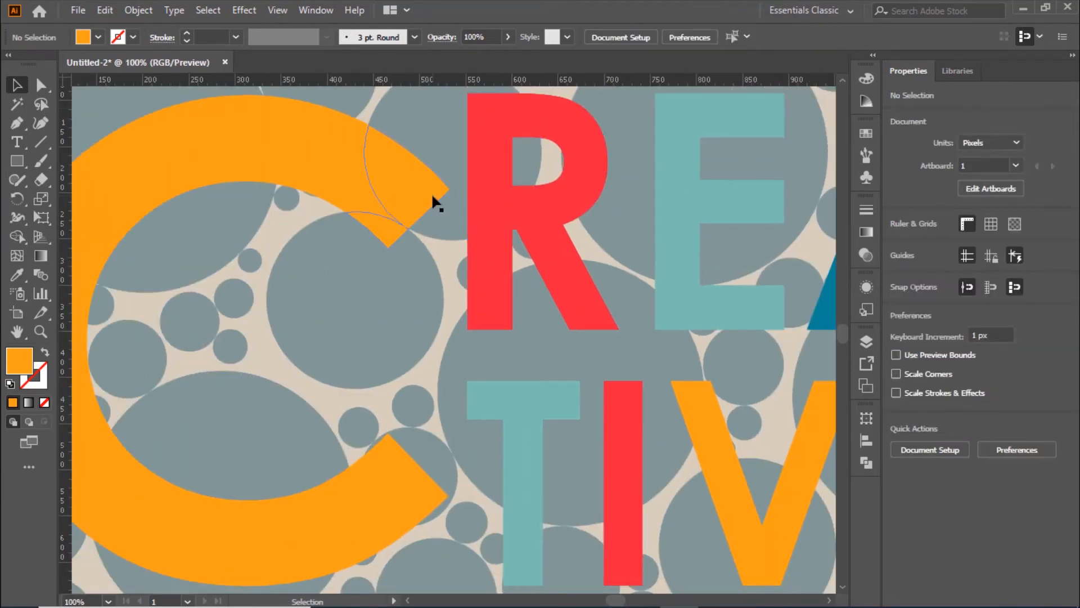
click(433, 197)
click(355, 131)
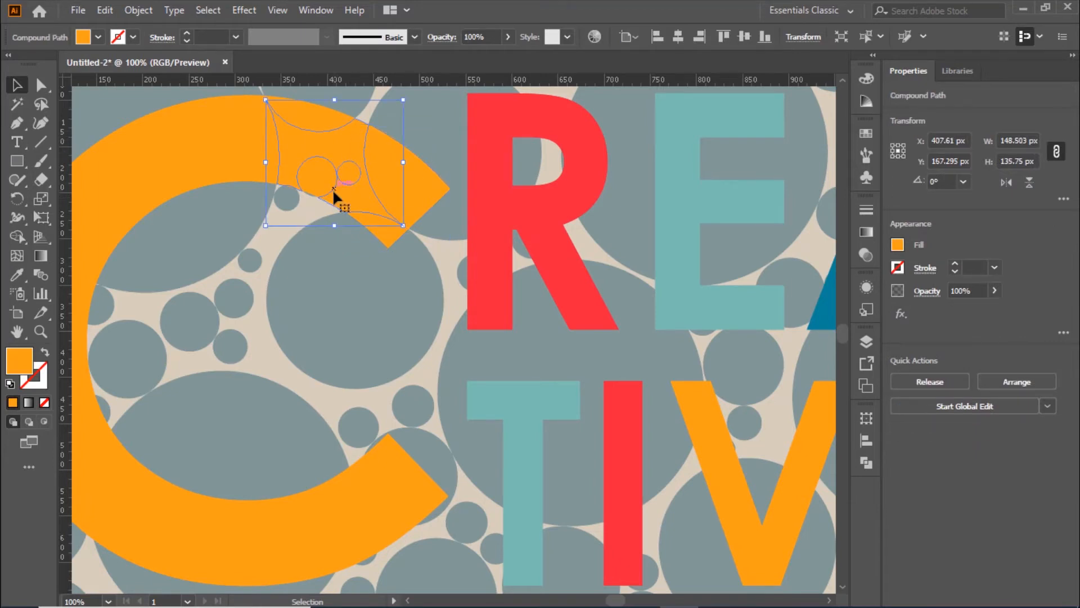
scroll(332, 188, up, 2)
click(326, 141)
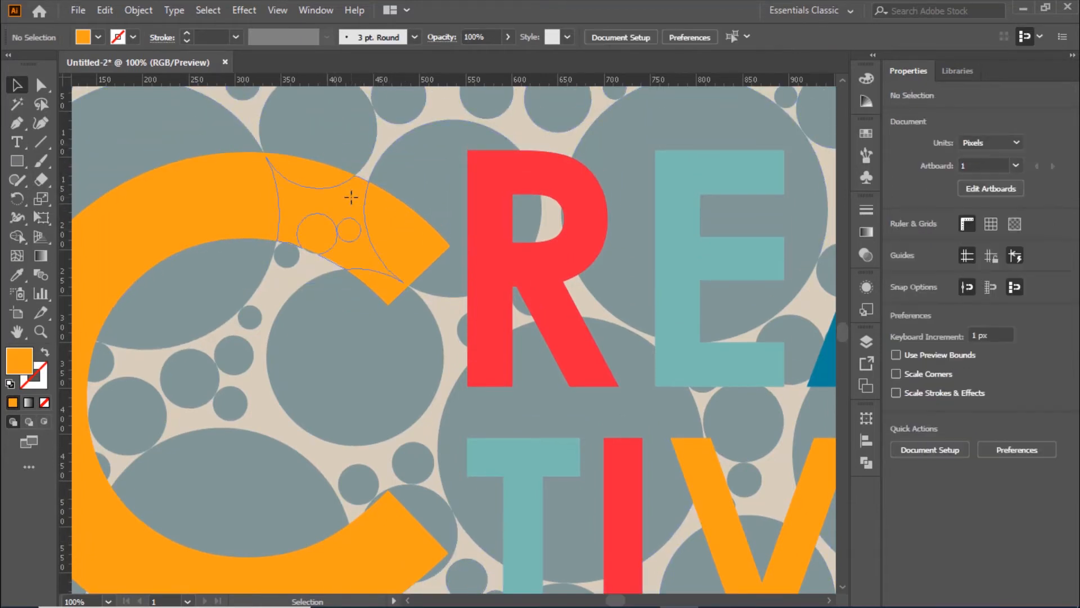
click(351, 197)
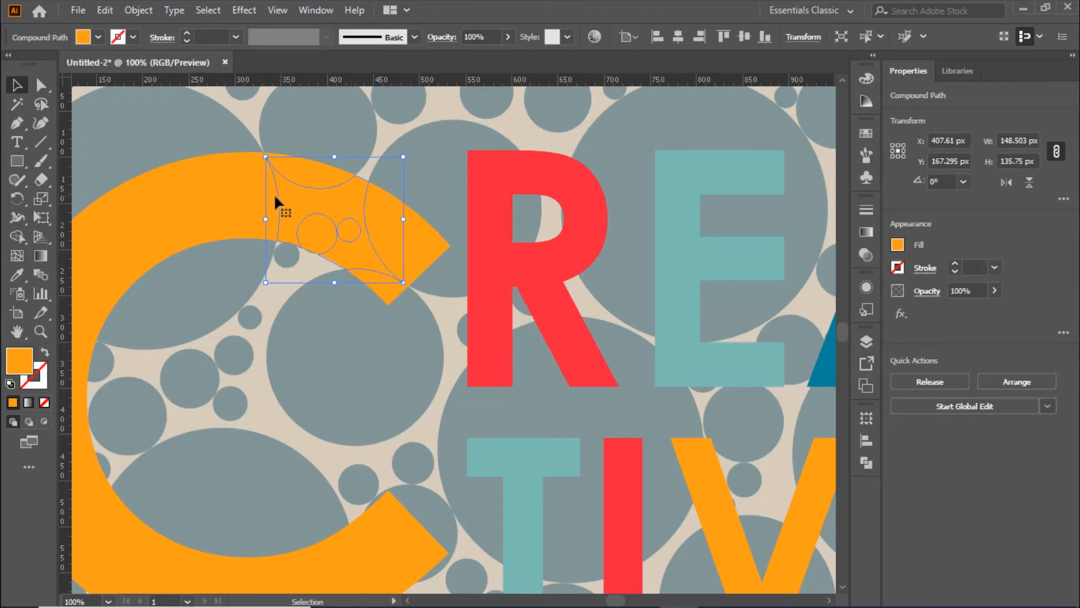
click(19, 273)
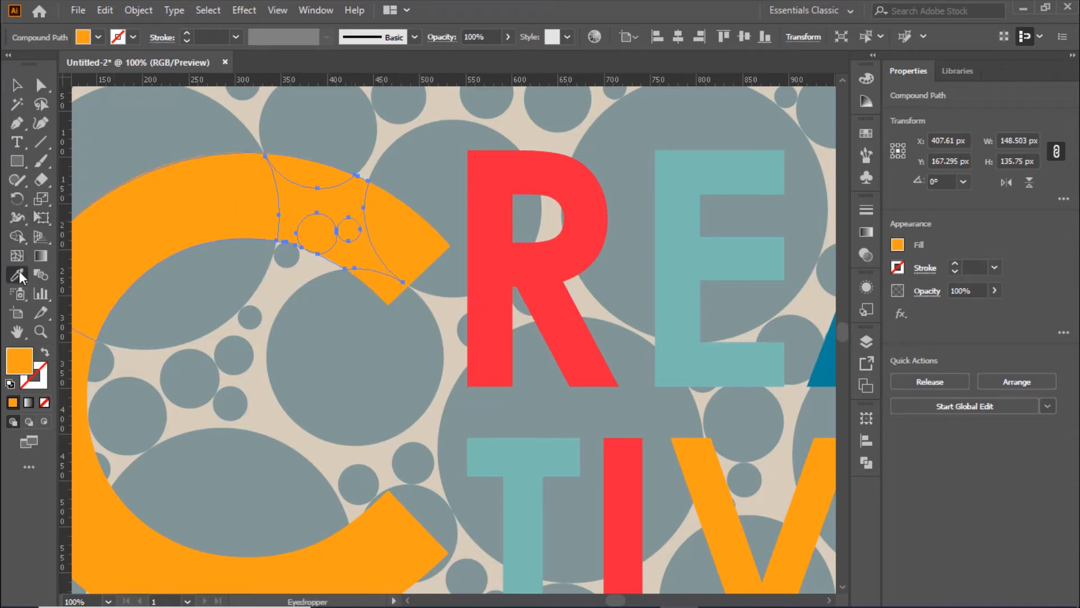
click(435, 108)
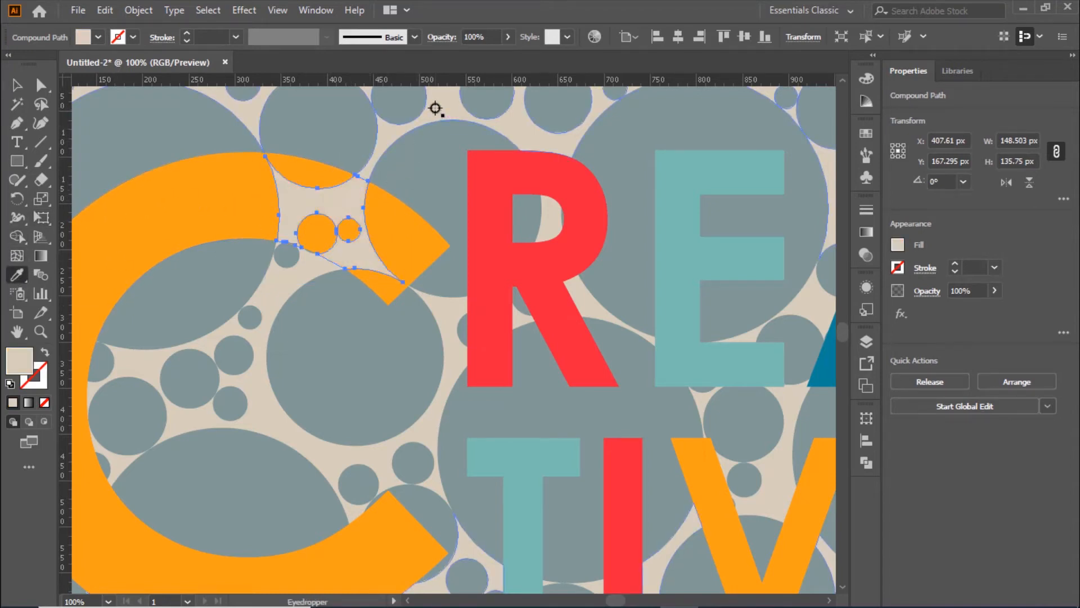
Step: Recolor the piece between the circles along the C's outer curved side with the sampled background beige
scroll(282, 152, left, 4)
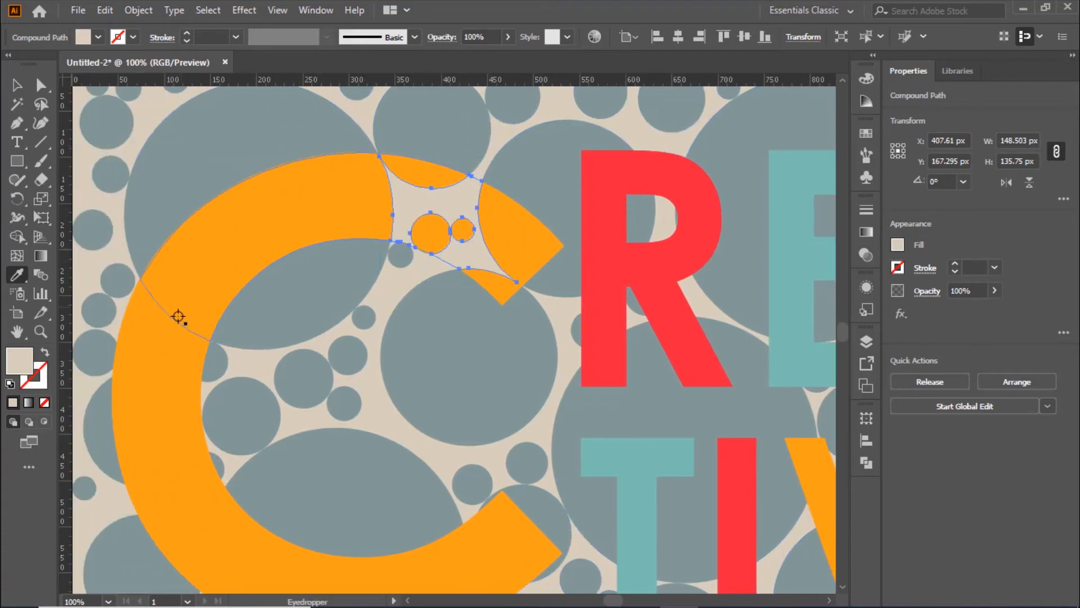
key(v)
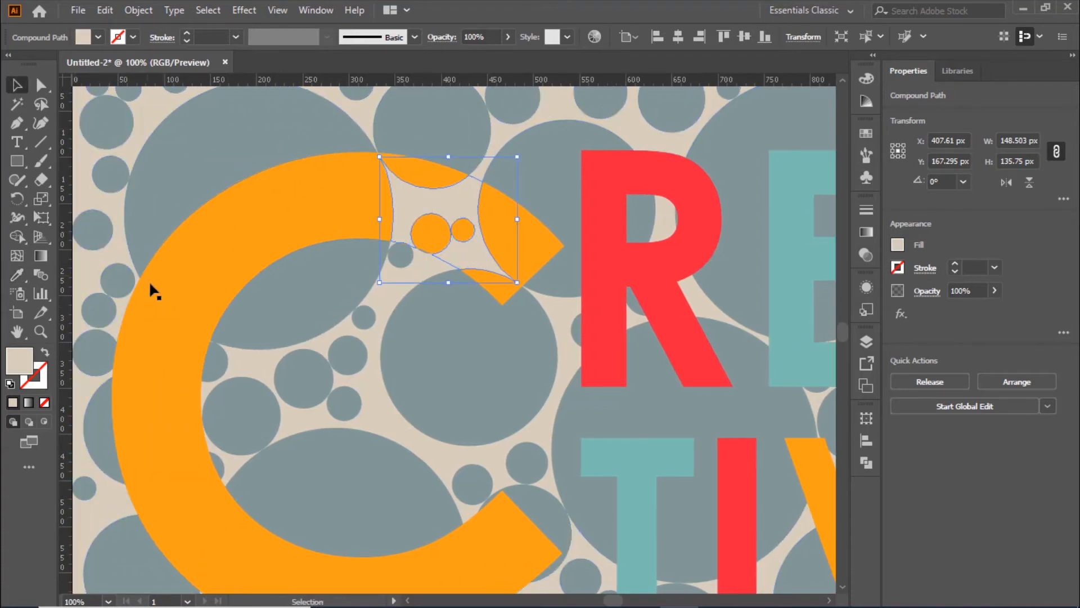
click(188, 346)
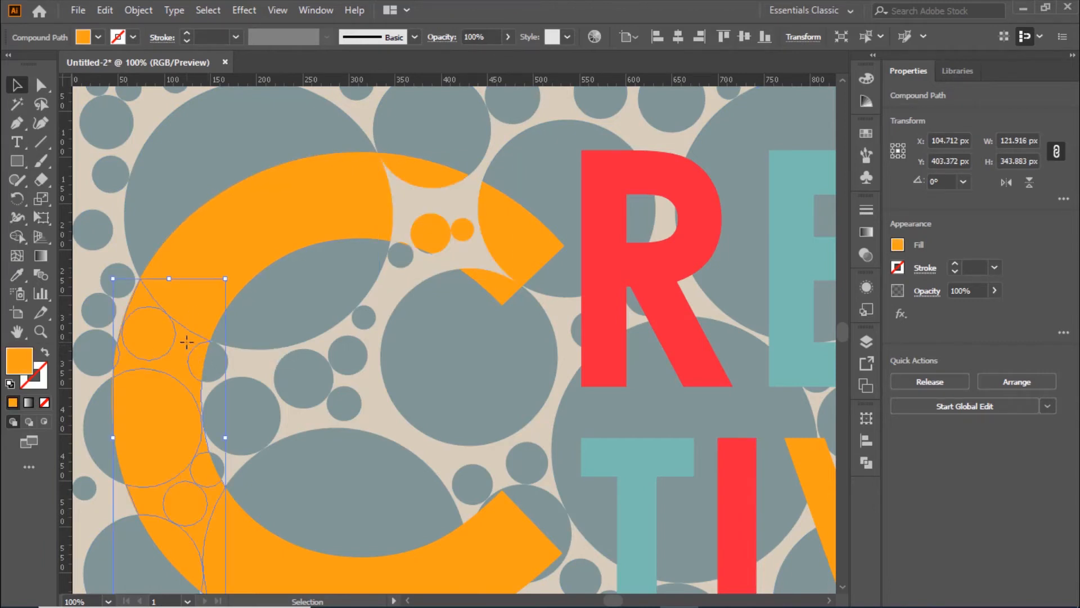
click(13, 275)
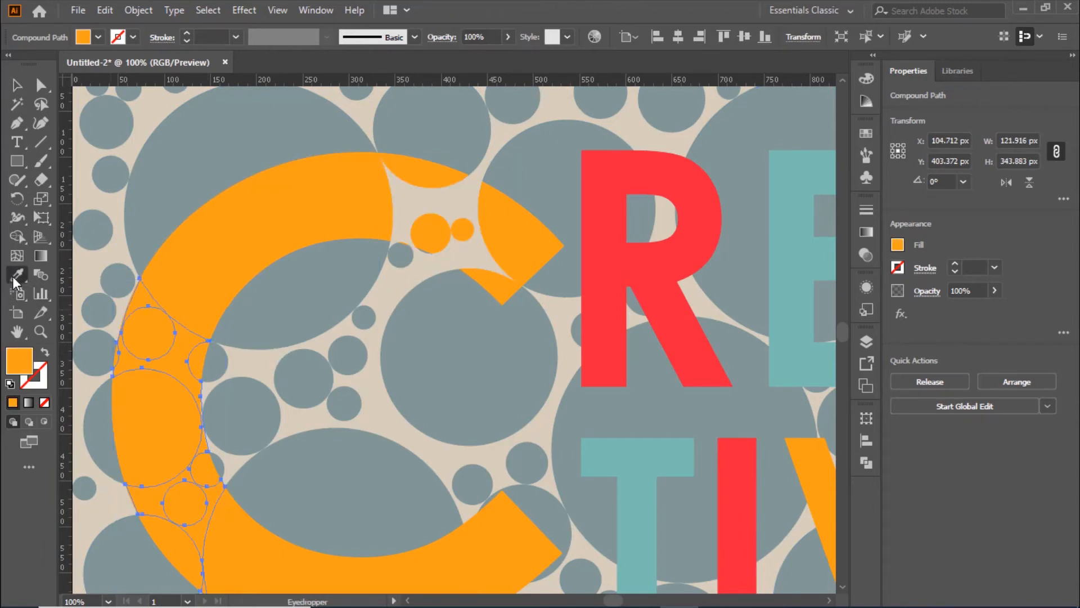
click(112, 254)
click(16, 85)
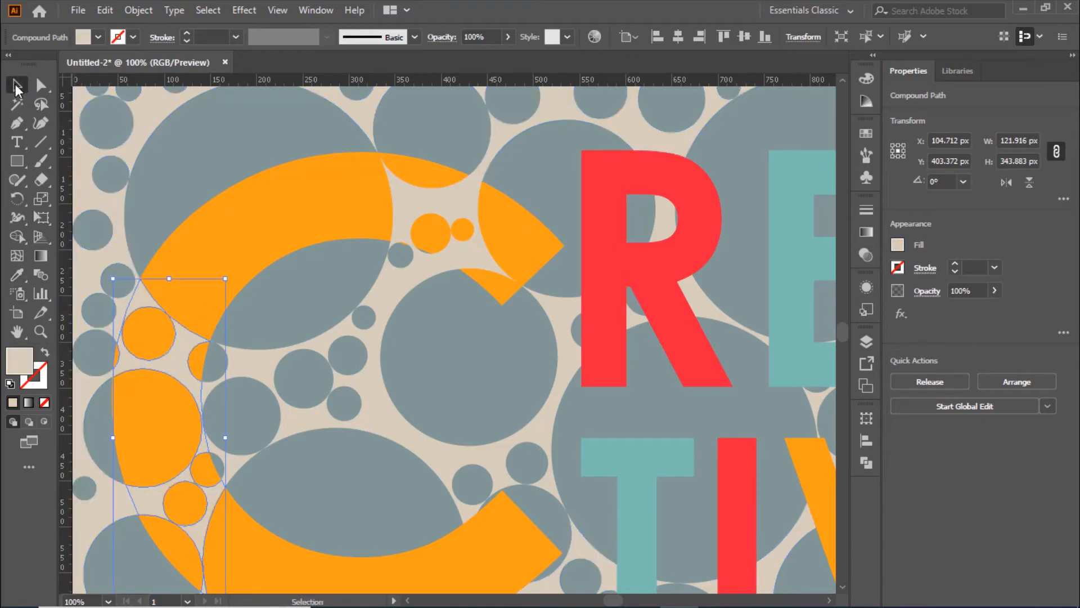
click(261, 130)
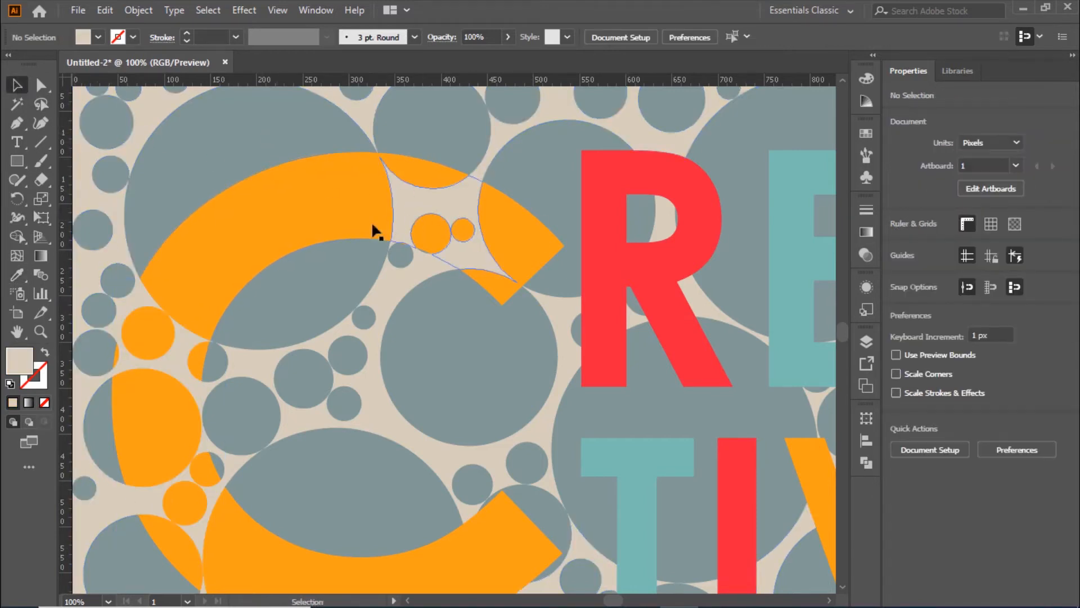
Step: Recolor the narrow piece between the two large circles at the top of the R with the sampled background beige
scroll(203, 360, down, 3)
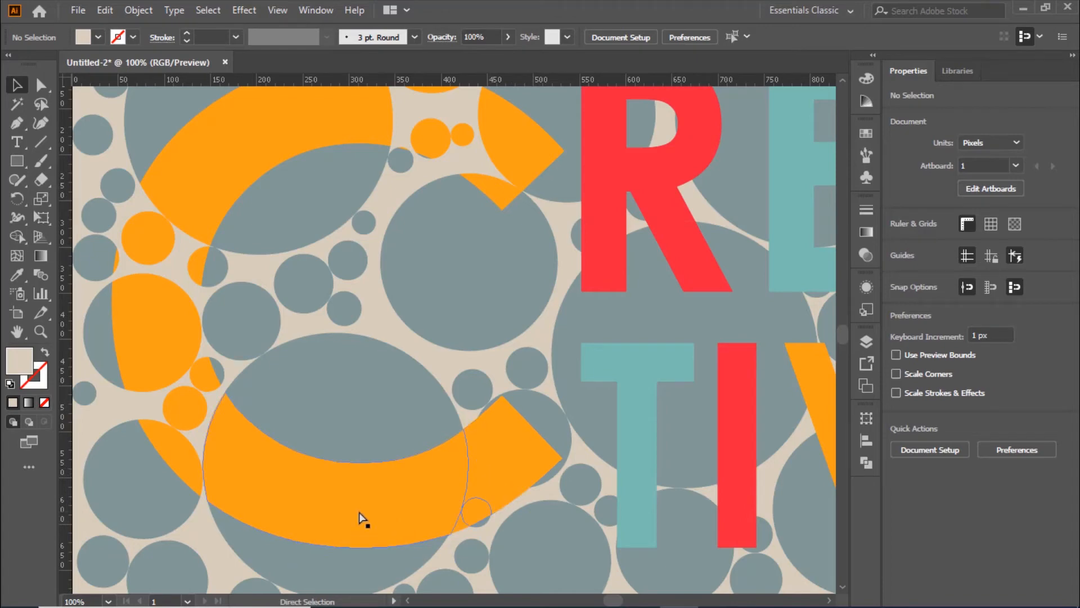
scroll(359, 506, right, 5)
scroll(545, 403, up, 5)
key(ctrl+plus)
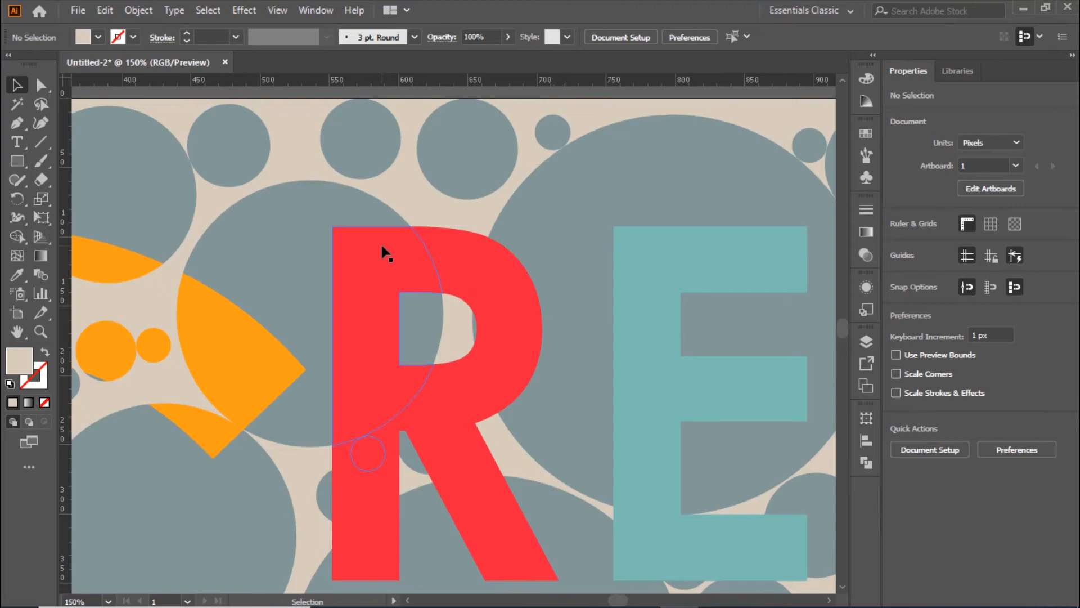
click(473, 251)
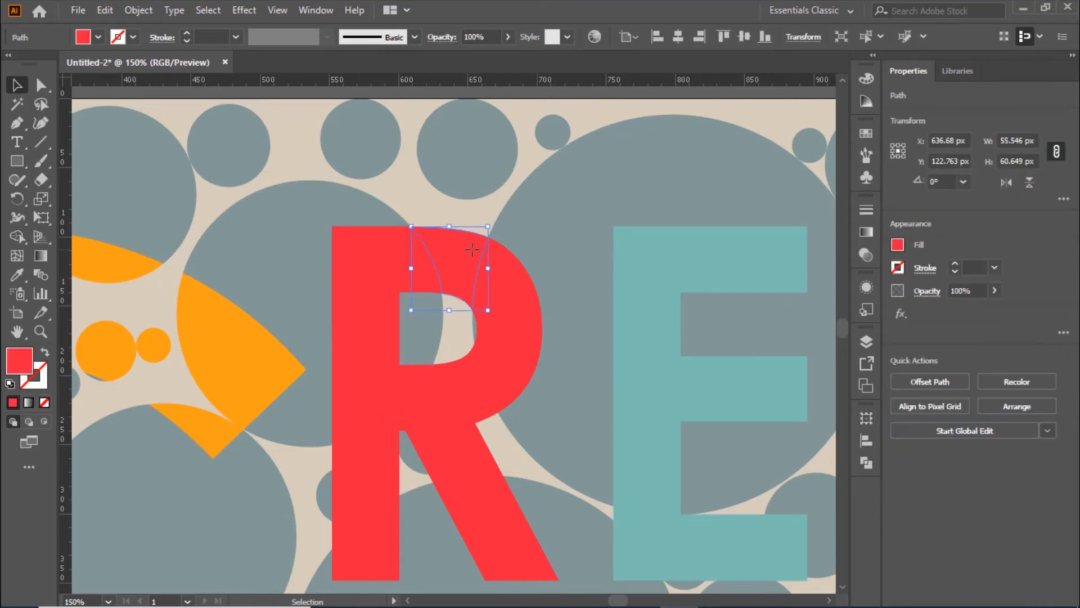
key(i)
click(457, 207)
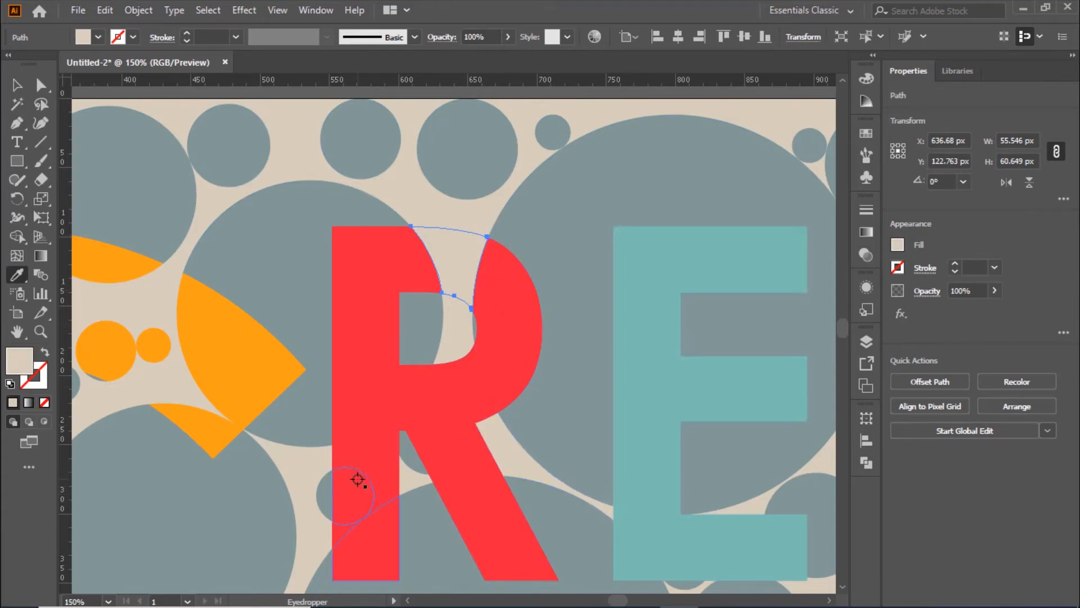
Step: Recolor the piece surrounding the small circles across the middle of the R with the background beige
key(v)
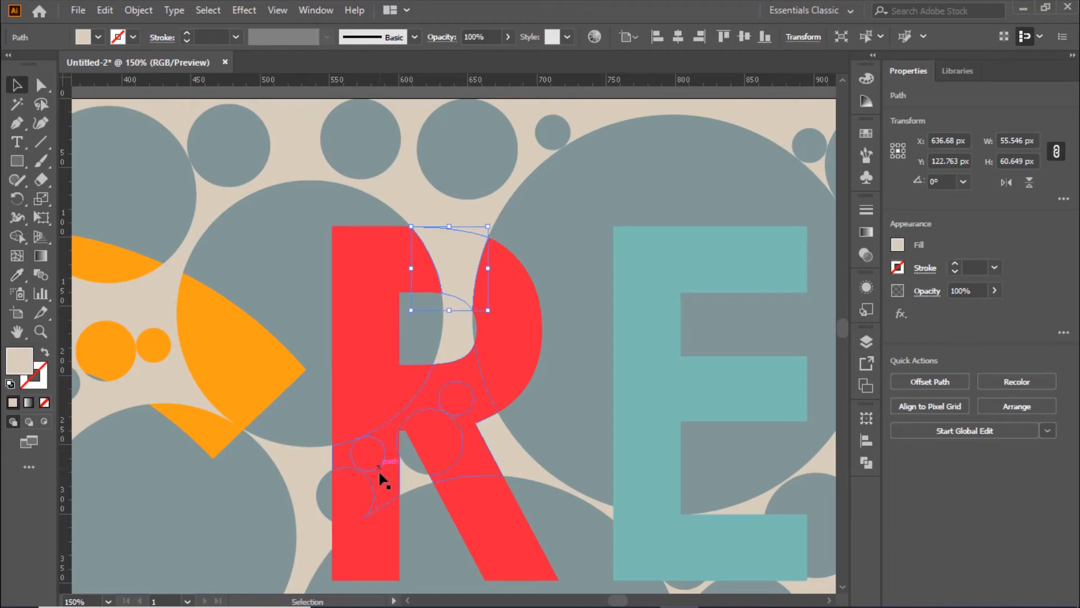
click(387, 491)
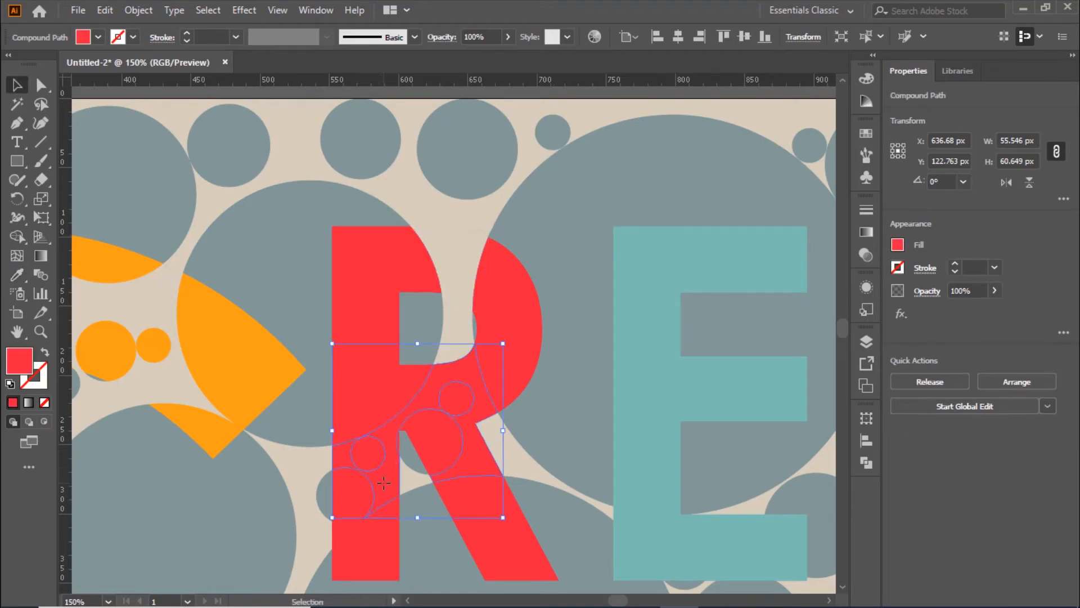
click(17, 274)
click(411, 199)
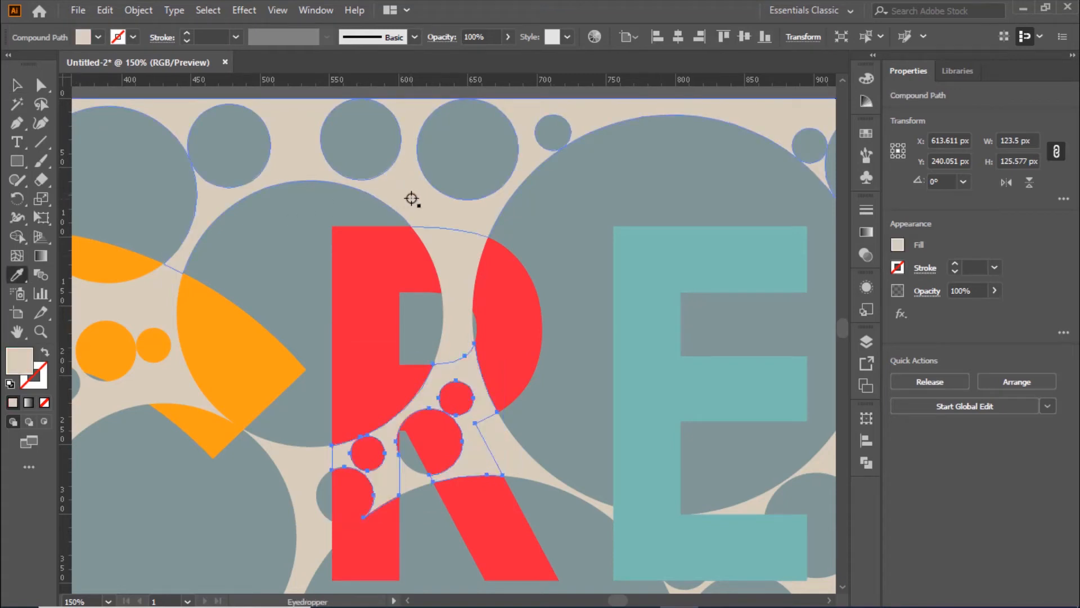
click(17, 85)
click(566, 213)
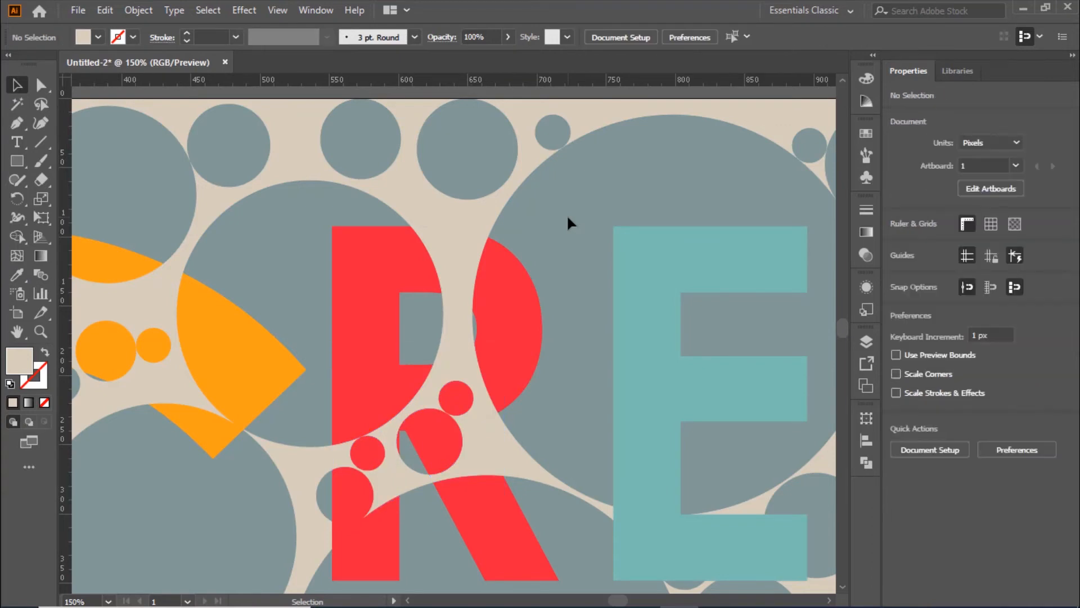
Step: Recolor the tiny leftover piece below the small circle on the R's vertical stem with the background beige
scroll(566, 214, down, 3)
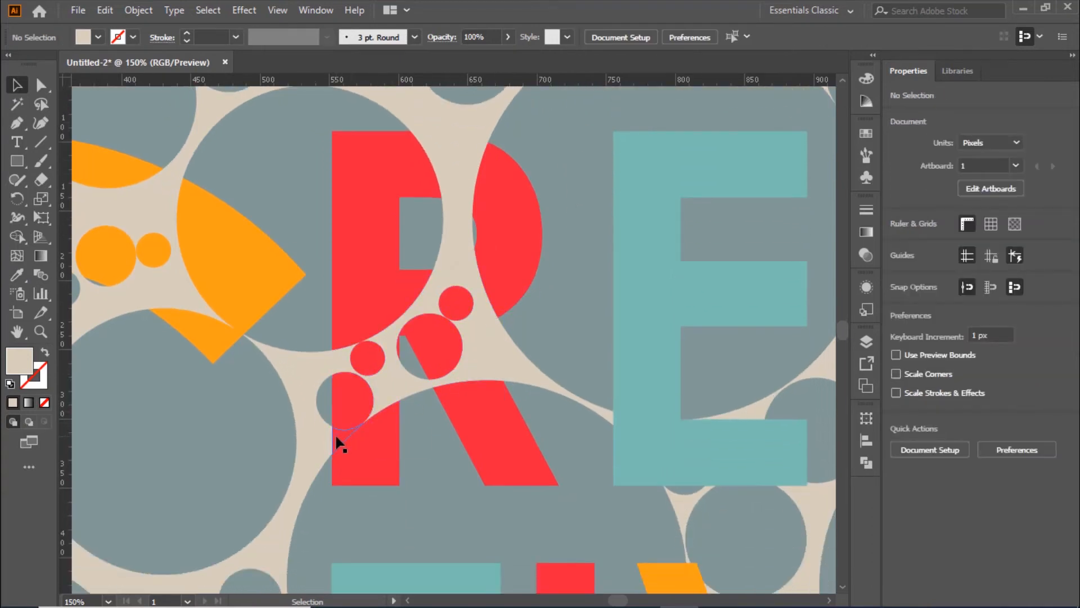
click(338, 441)
click(19, 275)
click(507, 363)
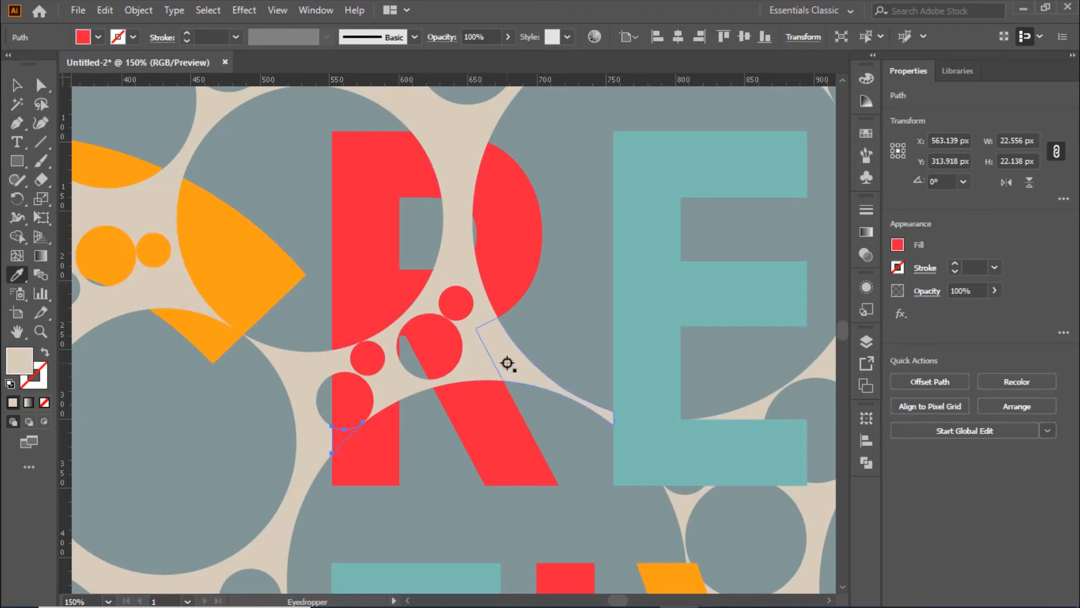
Step: Recolor the piece between the circles in the lower stem of the T with the sampled background beige
scroll(507, 363, down, 10)
key(v)
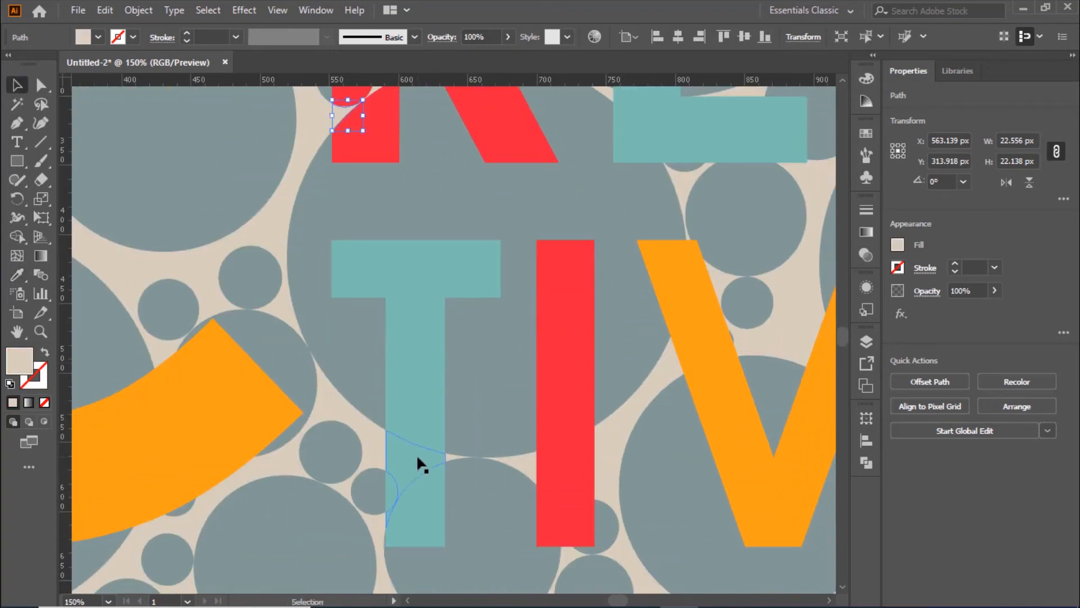
click(419, 465)
click(17, 274)
click(126, 273)
click(17, 86)
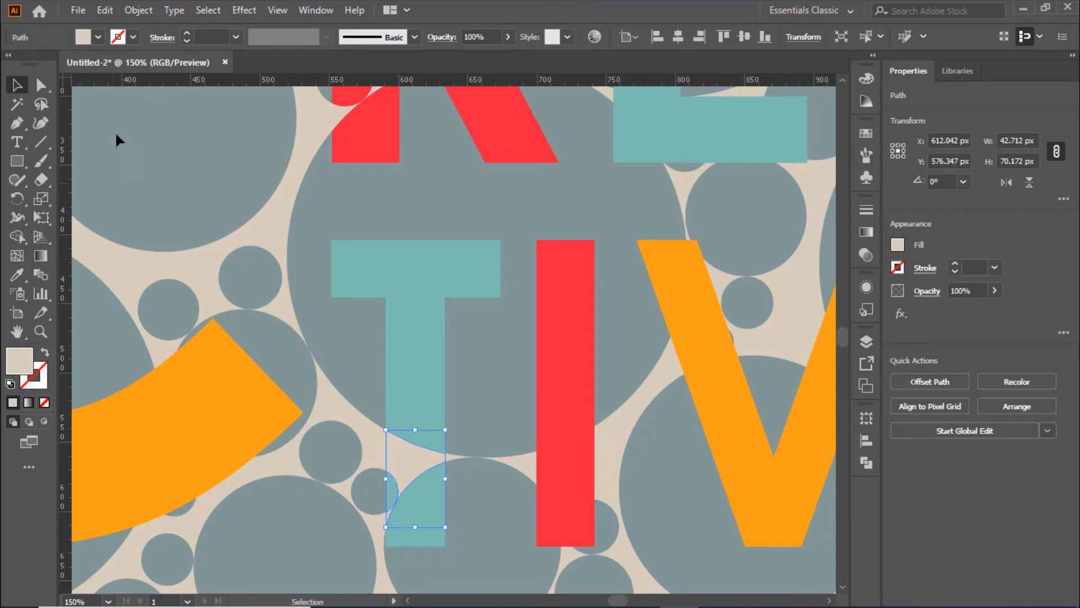
Step: Recolor the piece between the circles in the lower part of the I with the sampled background beige
scroll(543, 320, right, 3)
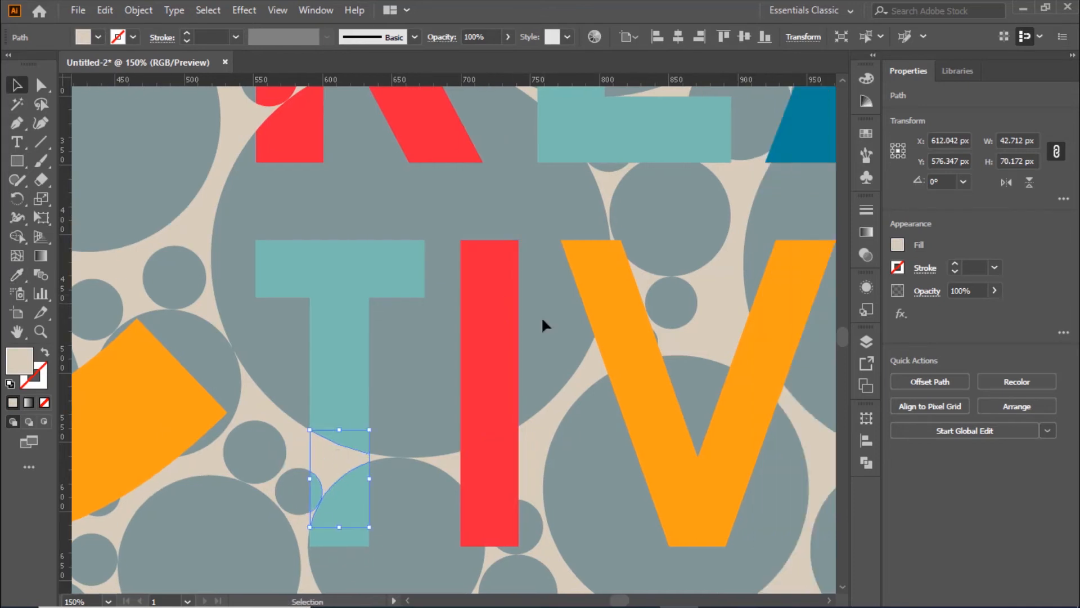
click(506, 477)
click(17, 274)
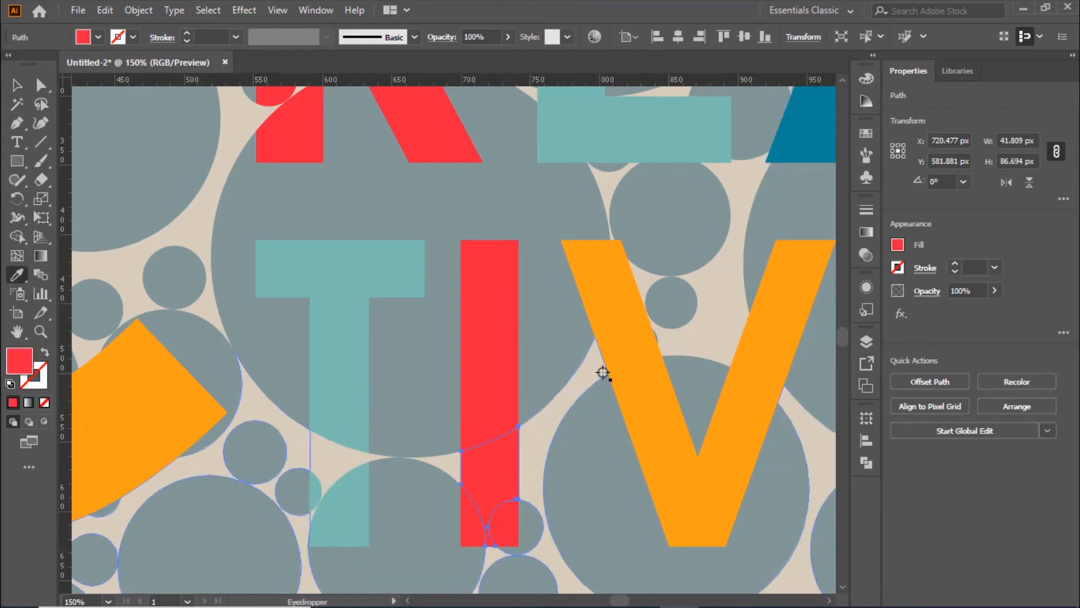
click(599, 373)
Step: Recolor the piece between the circles in the bottom arm of the upper-row E with the background beige
scroll(599, 372, right, 5)
scroll(203, 289, up, 6)
click(17, 85)
scroll(447, 264, up, 9)
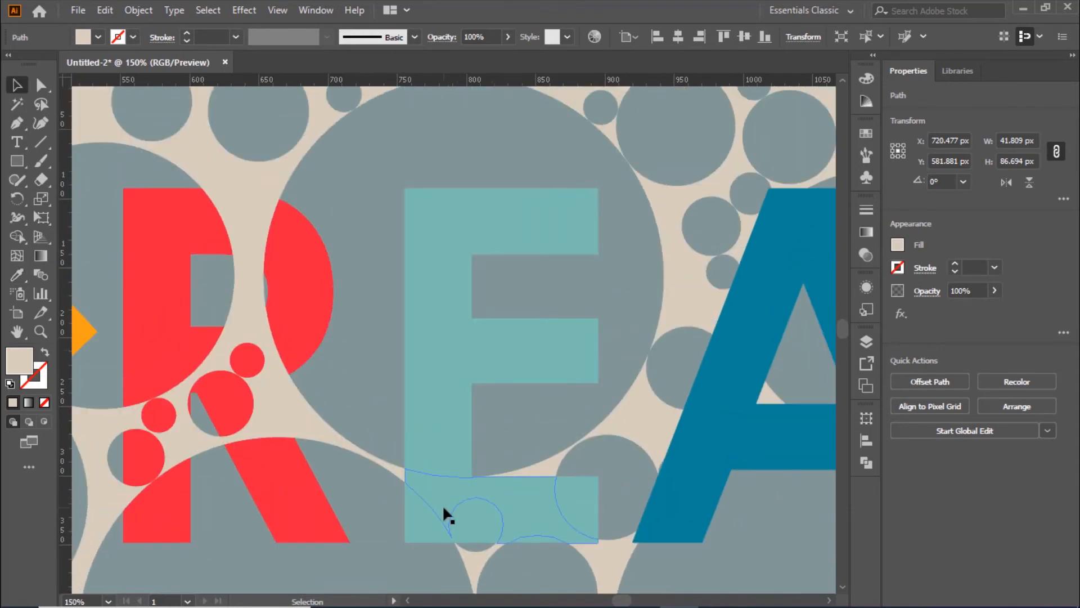
click(501, 494)
key(i)
click(645, 434)
scroll(645, 436, right, 5)
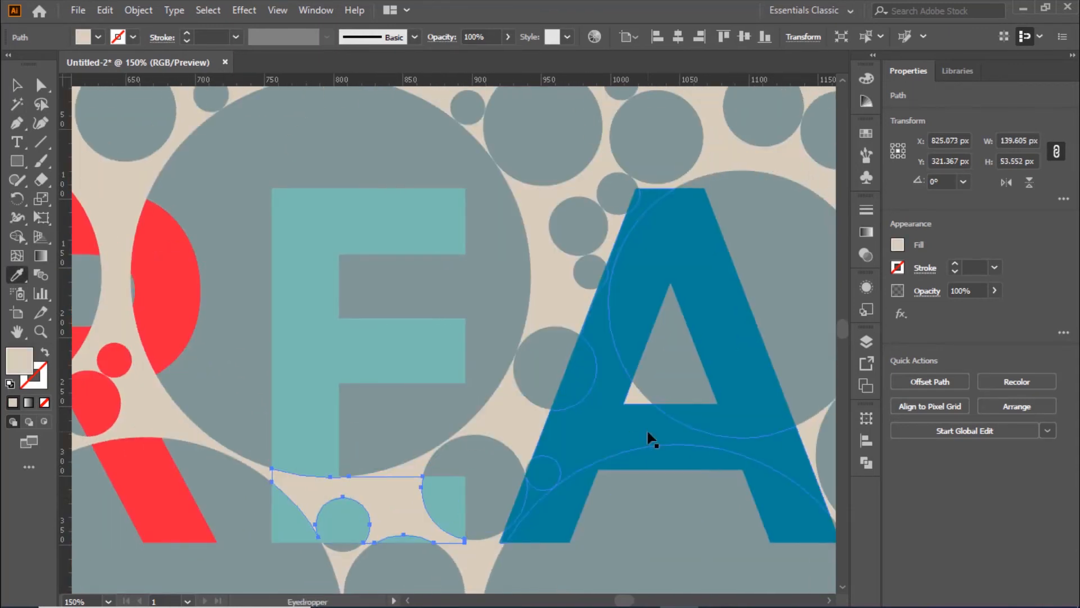
Step: Recolor the piece of the upper-row A that lies between the circles with the sampled background beige
key(v)
click(647, 195)
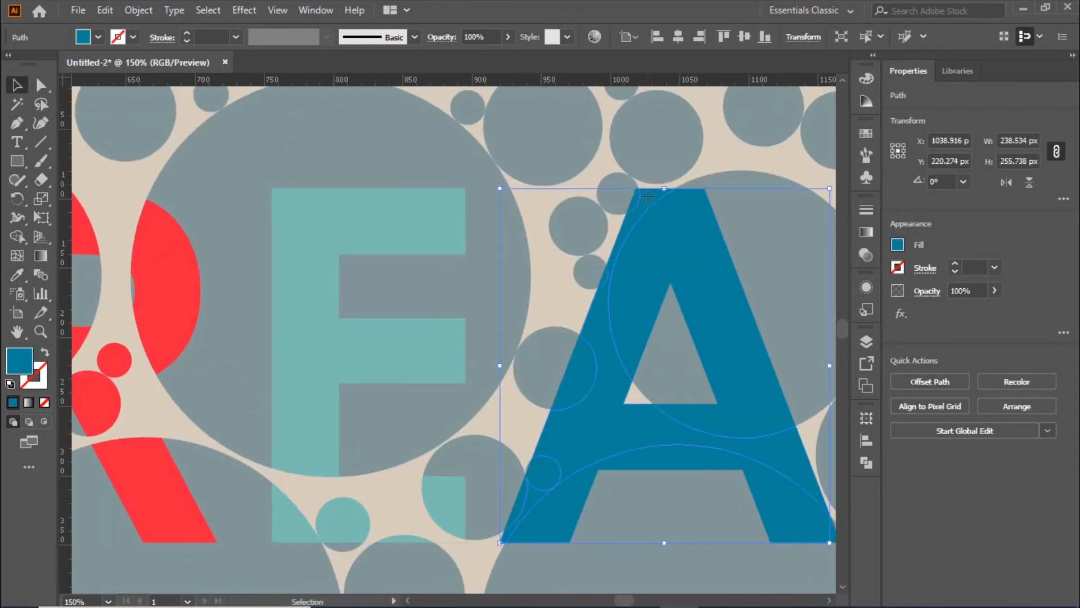
scroll(647, 197, right, 4)
click(17, 274)
click(706, 173)
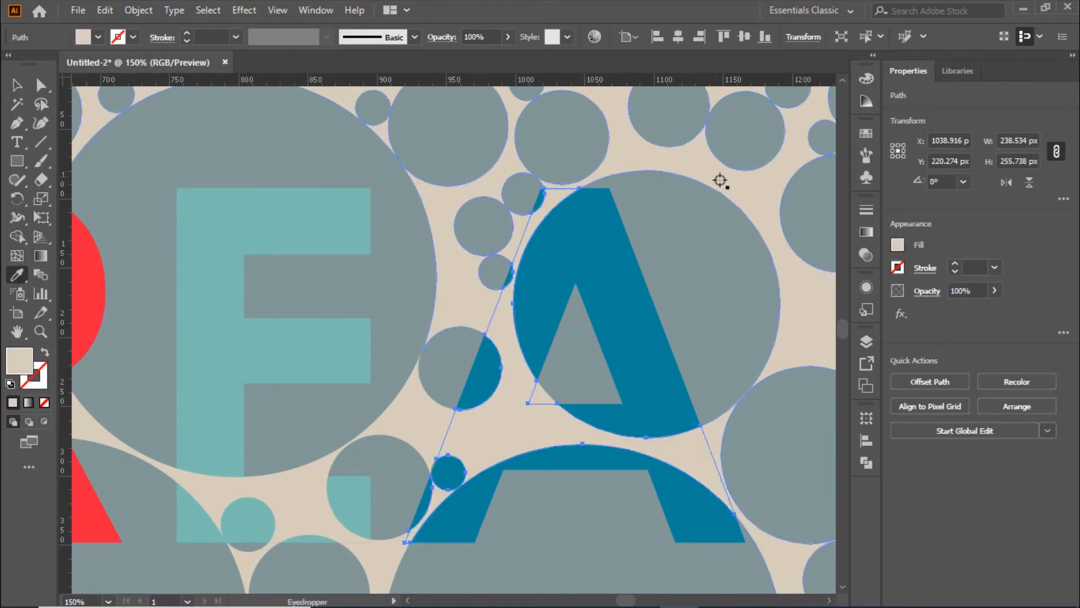
Step: Recolor the piece between the two large circles in the V's right arm with the background beige
key(v)
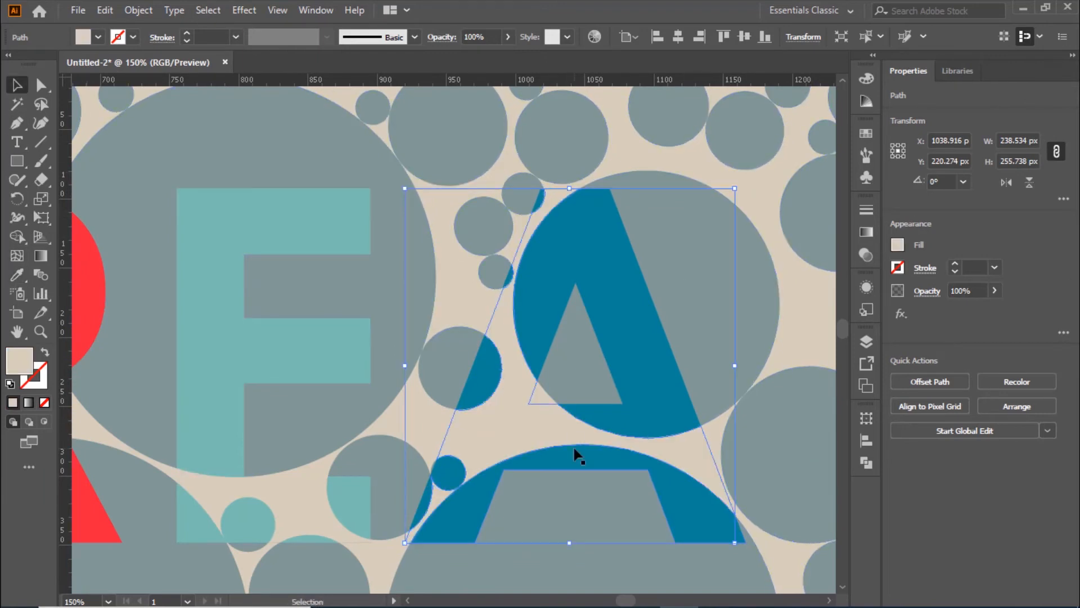
scroll(714, 326, right, 4)
scroll(475, 330, down, 15)
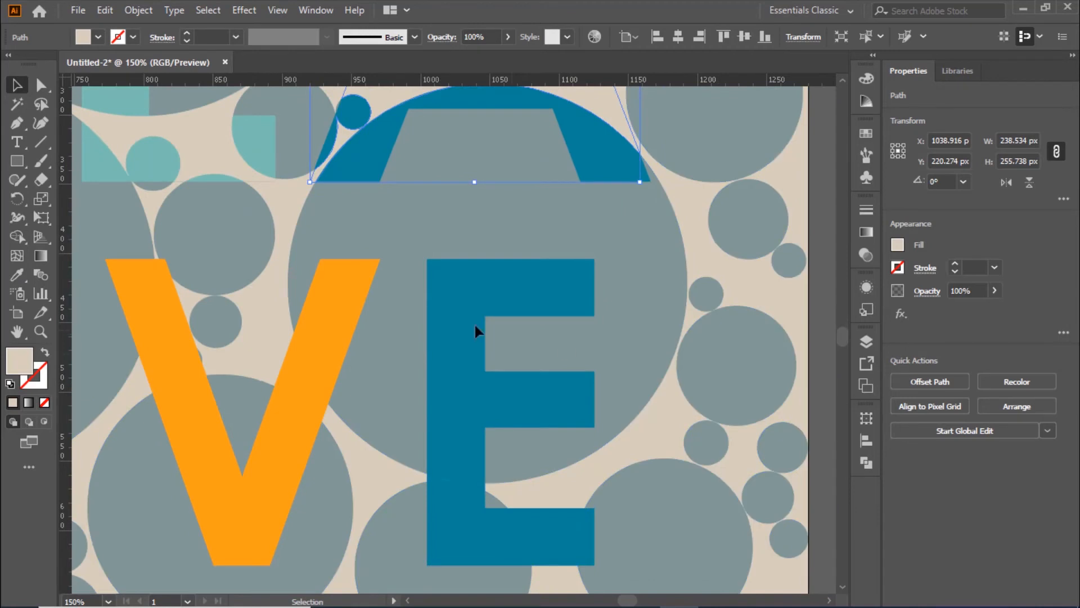
click(306, 381)
key(i)
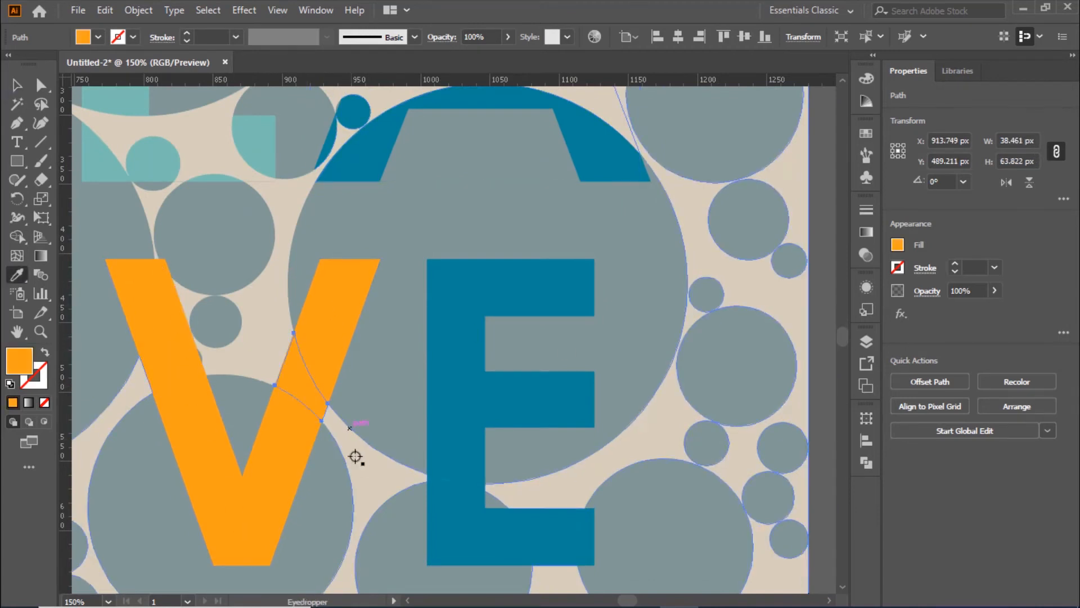
click(354, 450)
Step: Recolor the piece between the circles in the bottom arm of the lower-row E with the background beige, and deselect it
ctrl+click(544, 540)
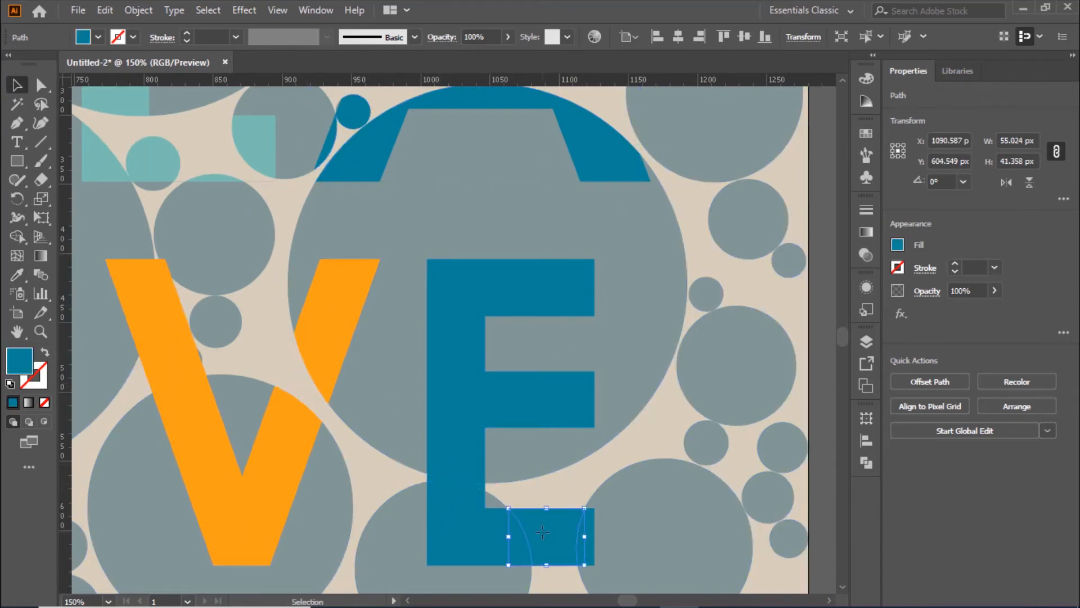
click(591, 487)
scroll(641, 290, up, 3)
key(ctrl+0)
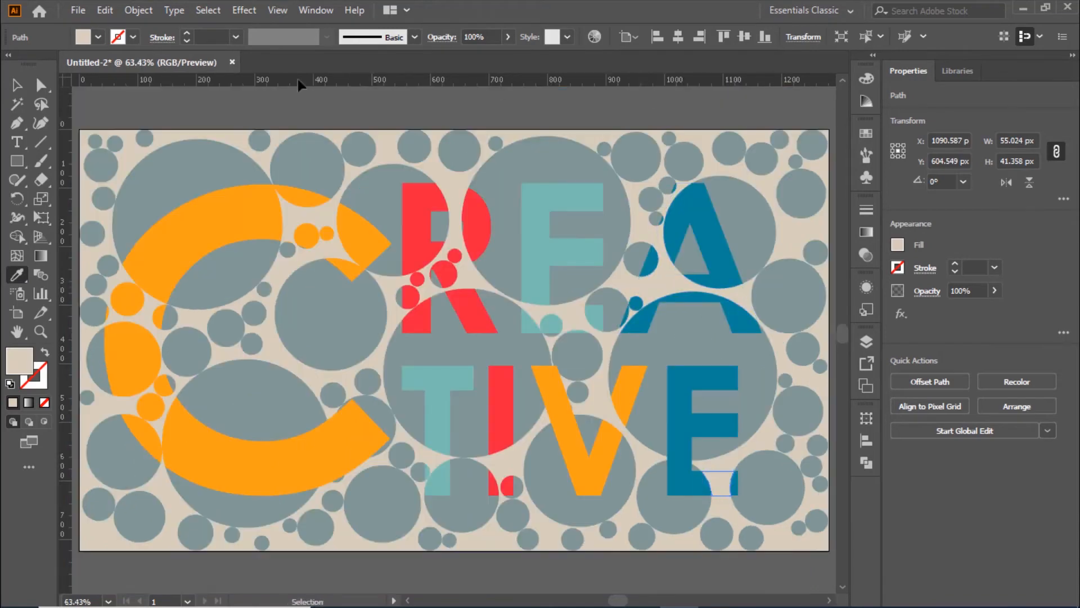
click(16, 85)
click(170, 98)
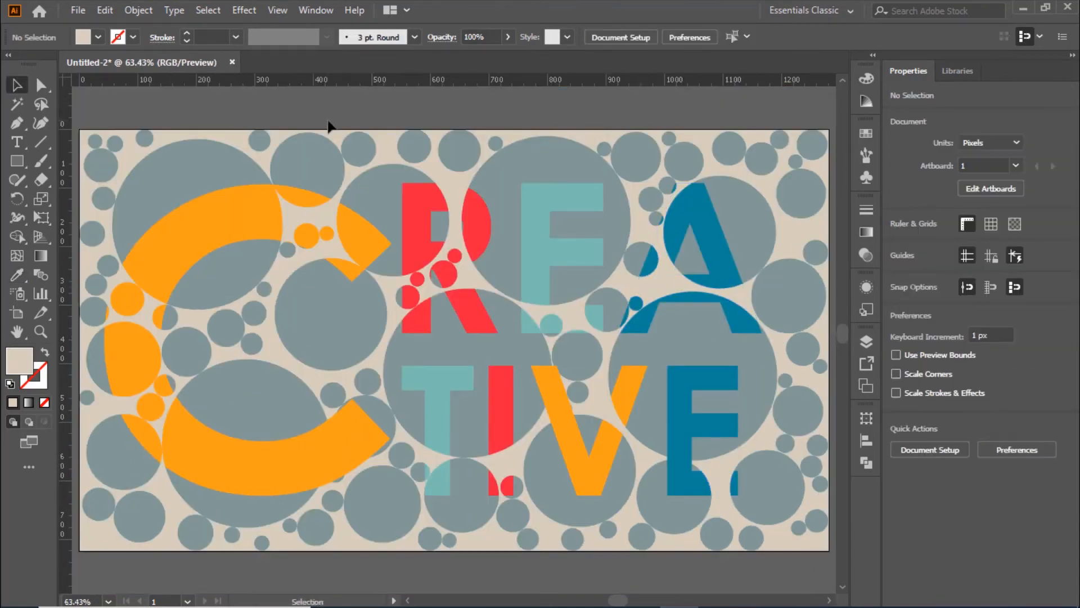
Step: Select every object sharing the background's beige fill color and group them
key(ctrl+1)
scroll(349, 126, up, 5)
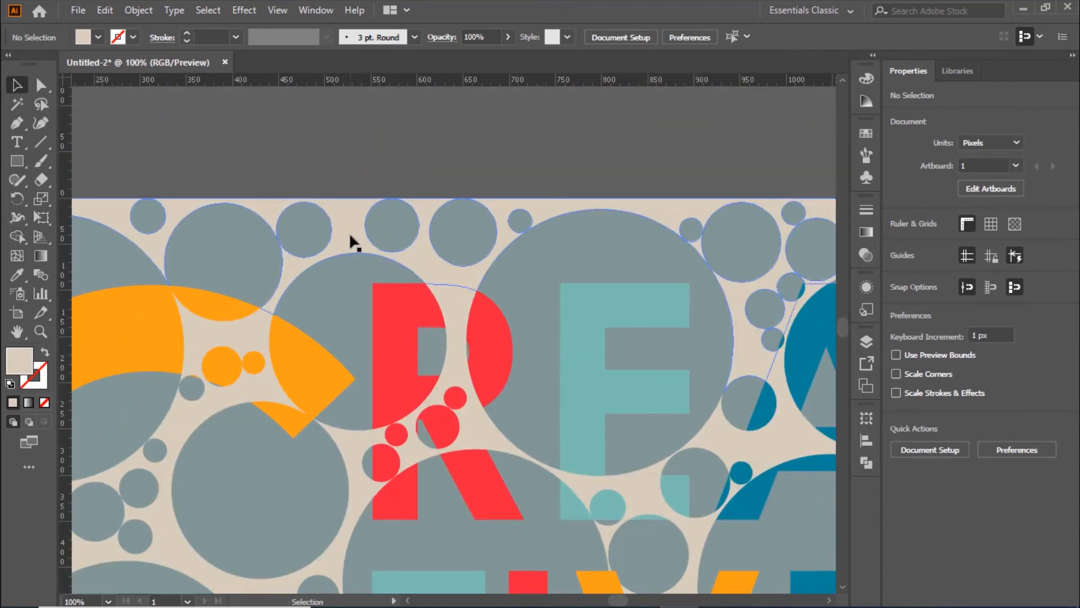
click(350, 236)
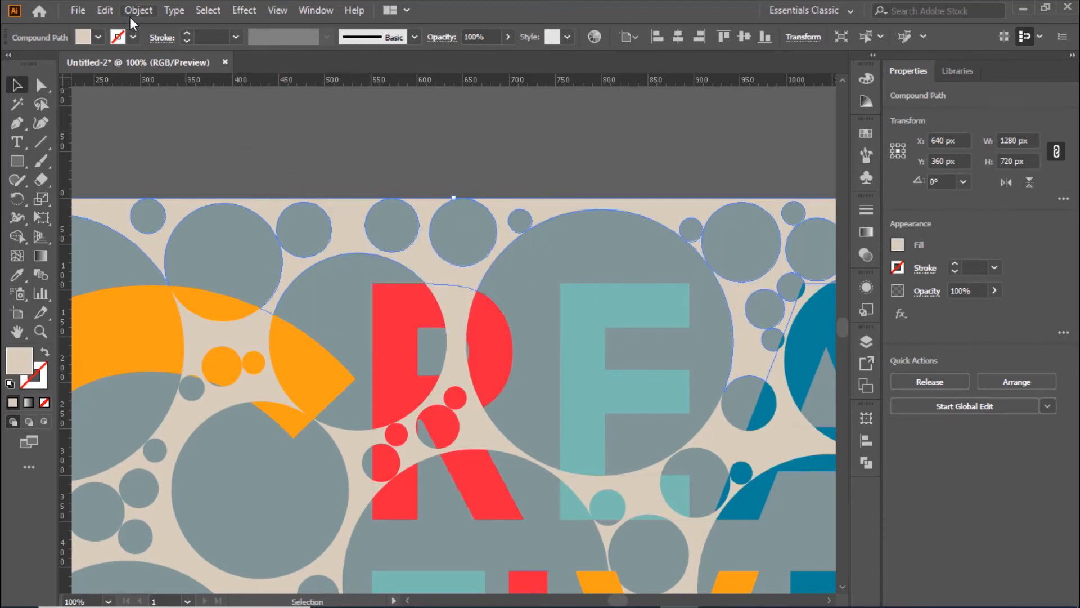
click(209, 10)
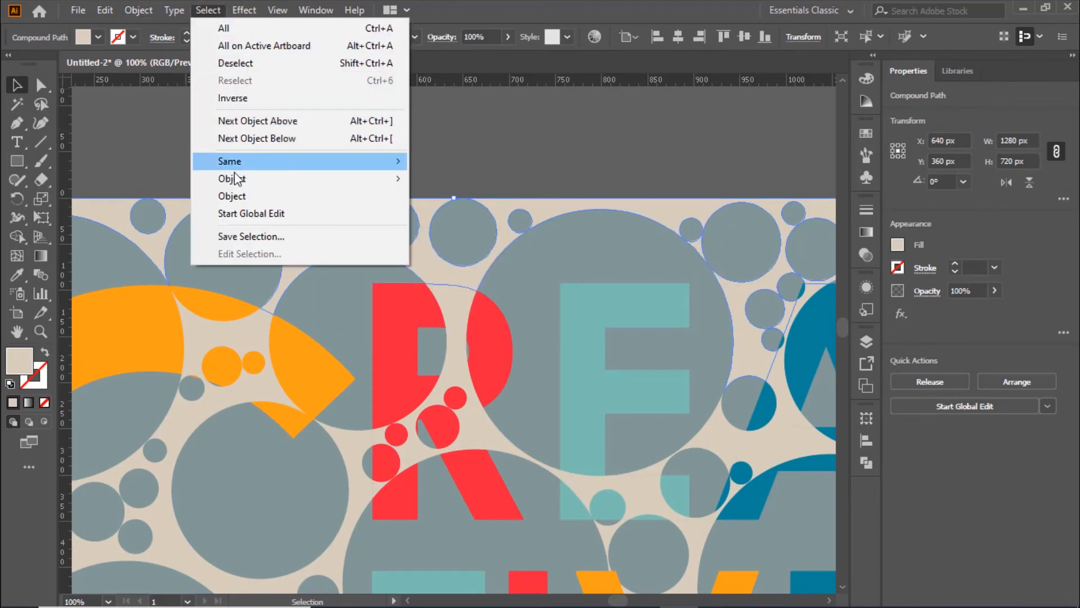
mouse_move(237, 172)
mouse_move(395, 185)
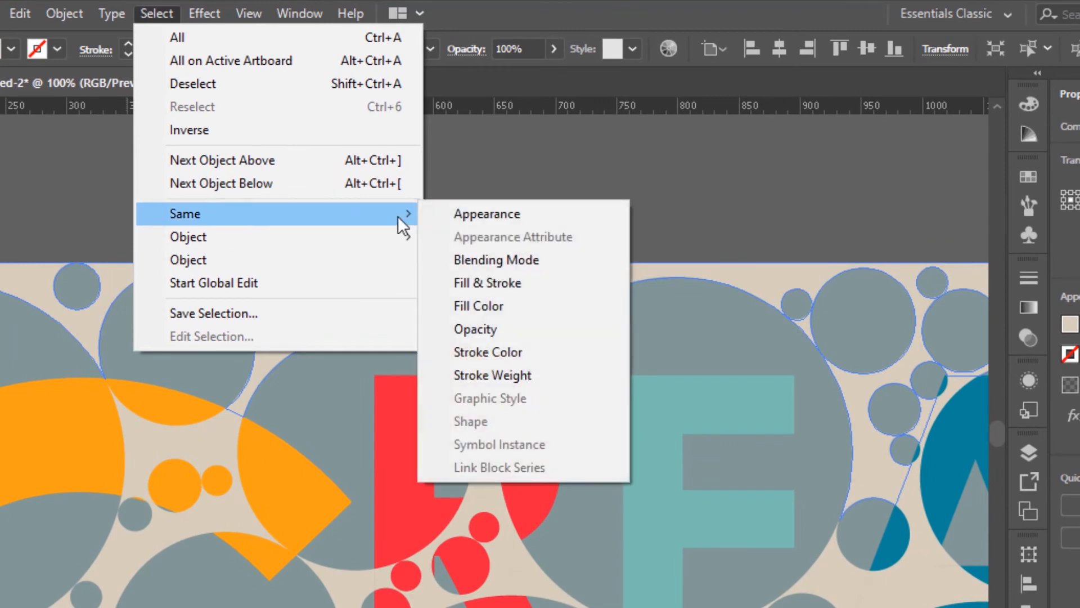
click(485, 309)
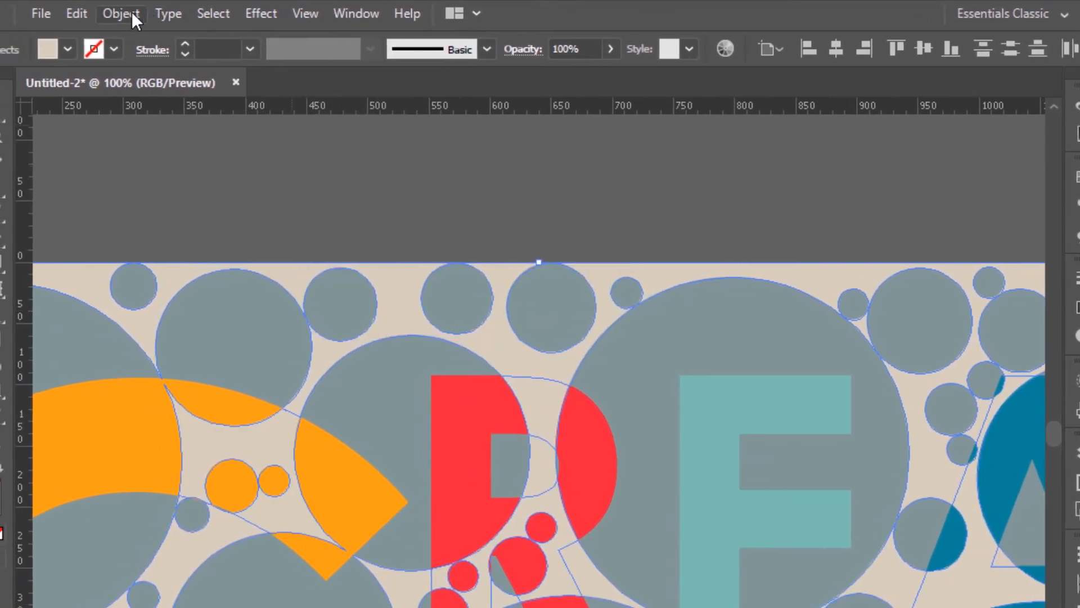
click(132, 15)
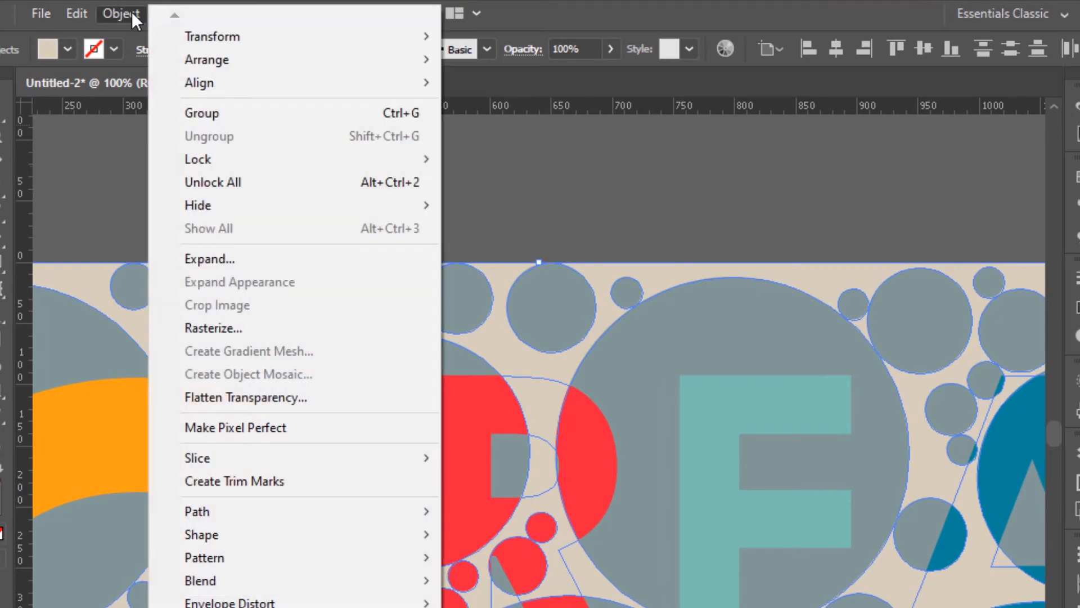
click(214, 117)
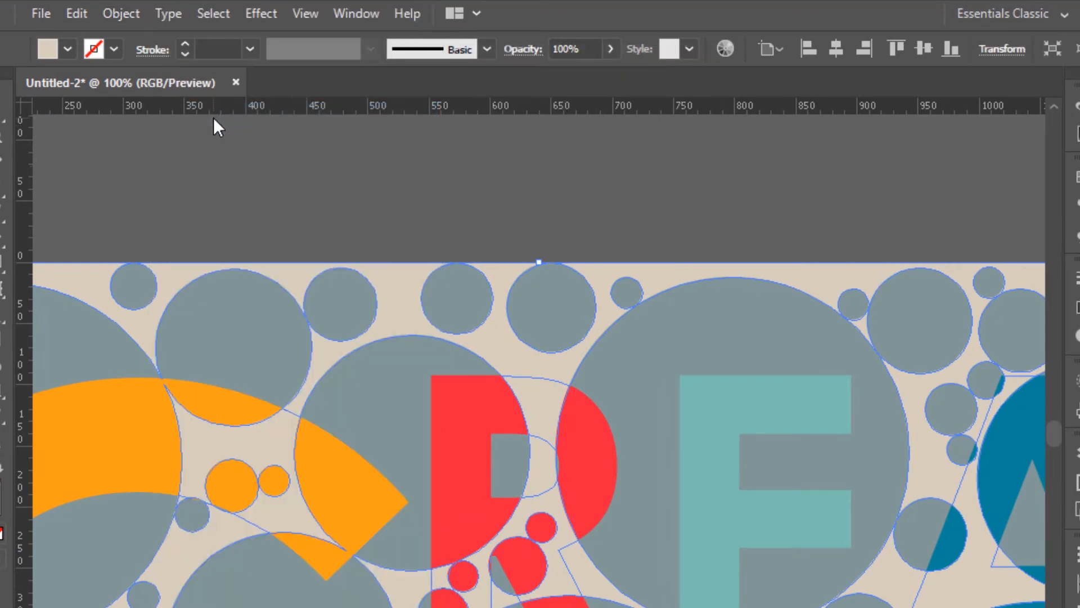
Step: Make the grouped beige background shapes into a compound path and deselect it
click(121, 11)
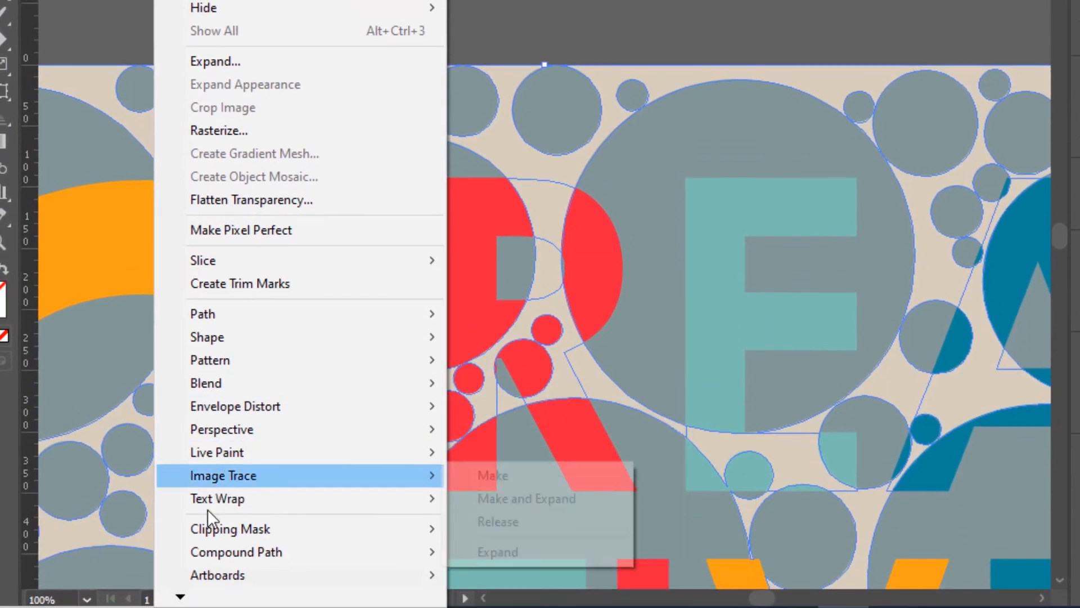
mouse_move(345, 550)
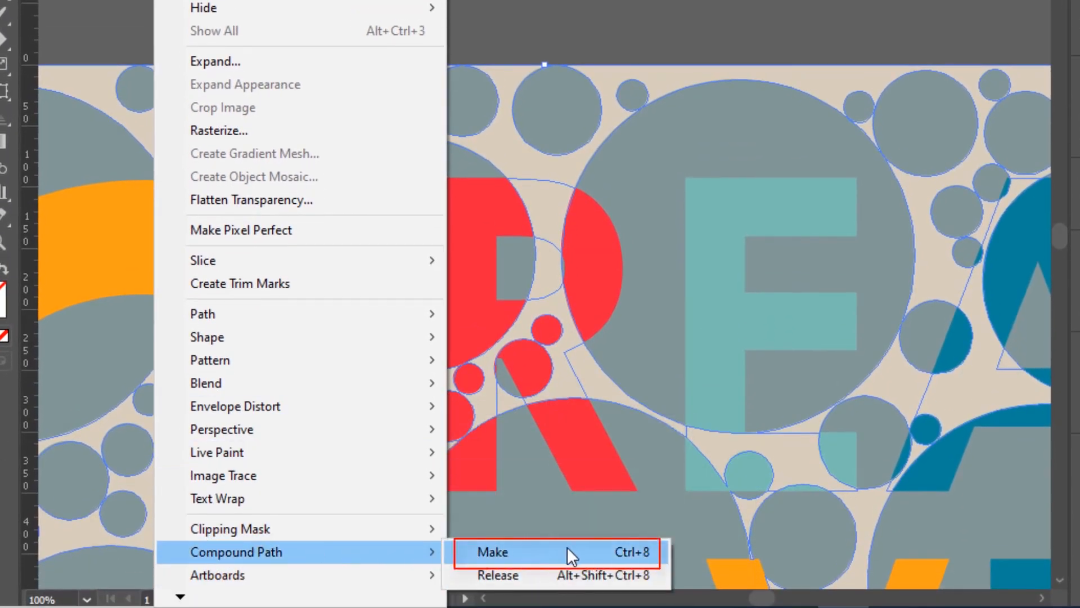
click(521, 548)
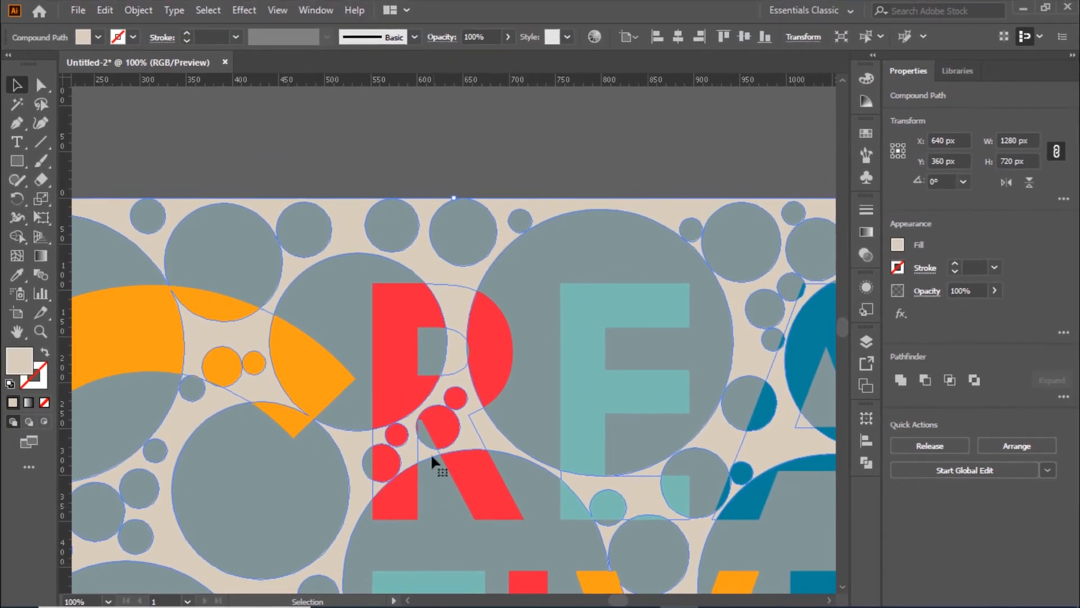
click(386, 163)
Step: Select every object with the same orange fill color as the C's upper tip and group them
scroll(386, 169, down, 3)
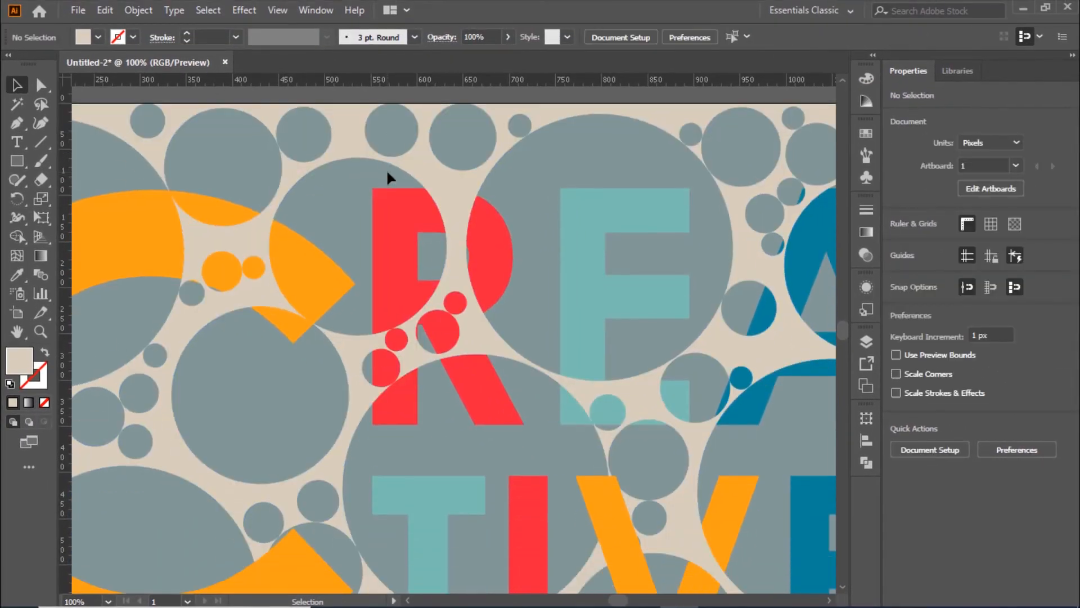
scroll(353, 209, left, 4)
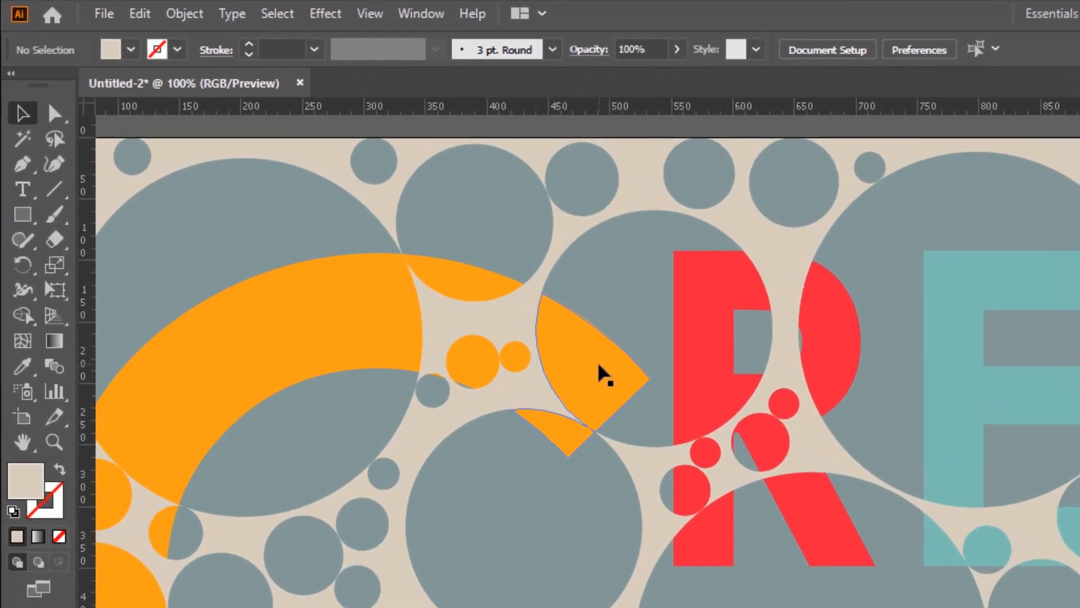
click(601, 373)
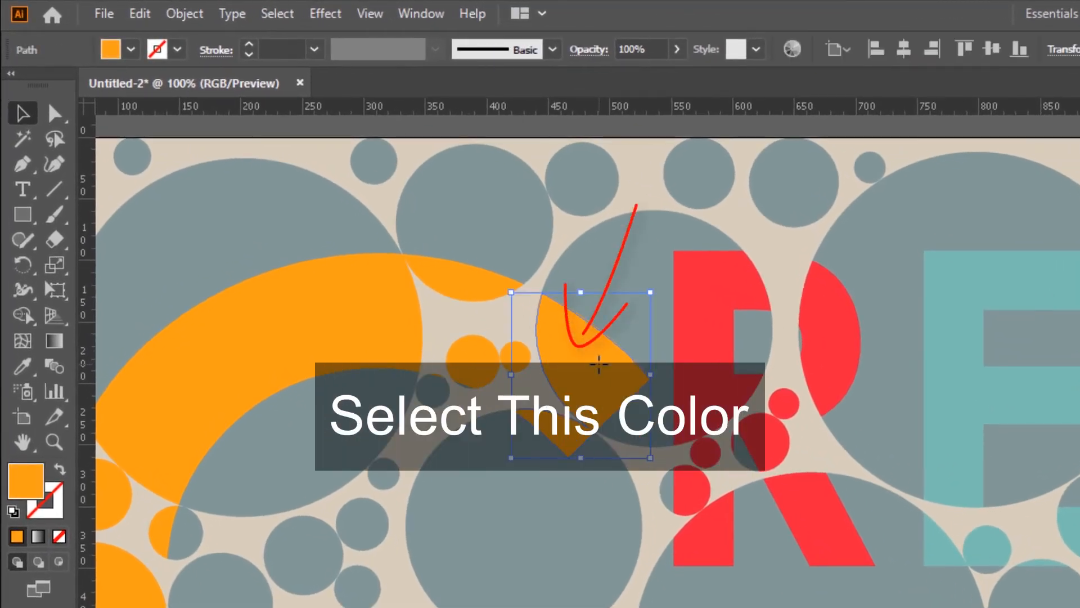
click(283, 14)
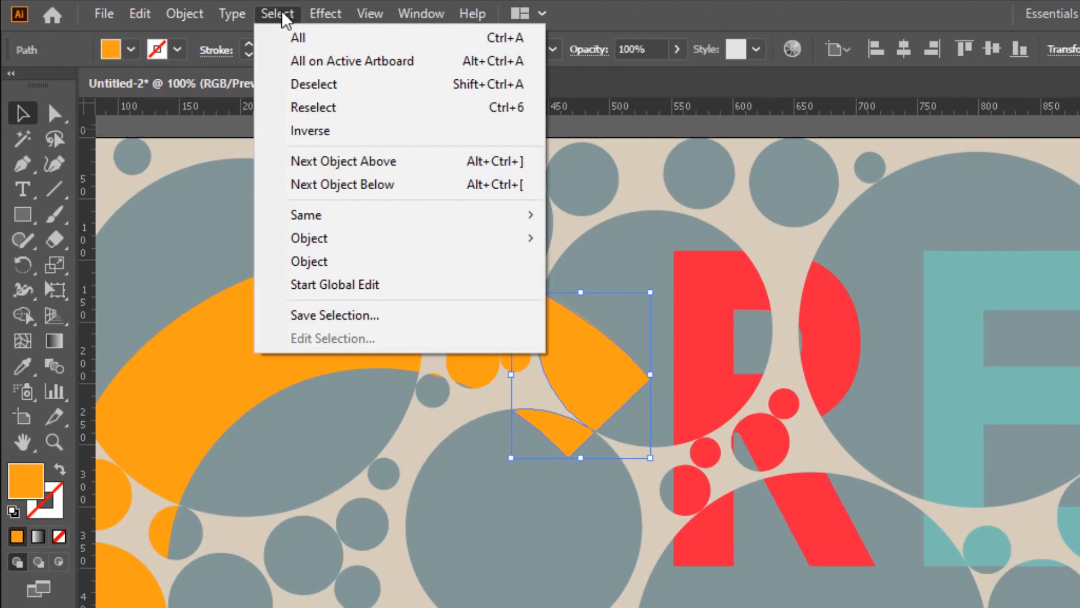
mouse_move(316, 214)
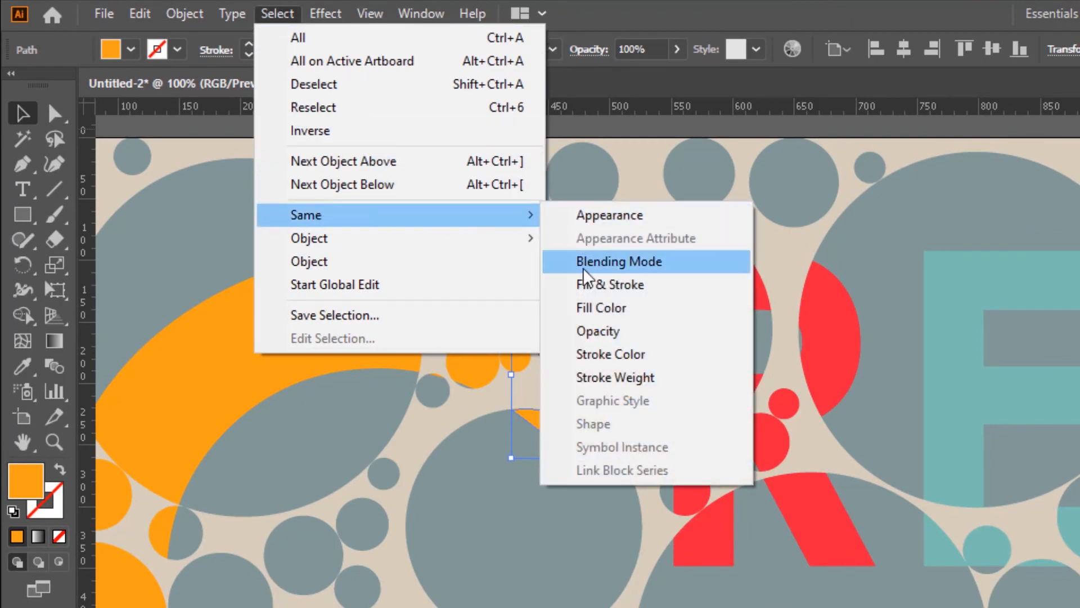
click(595, 309)
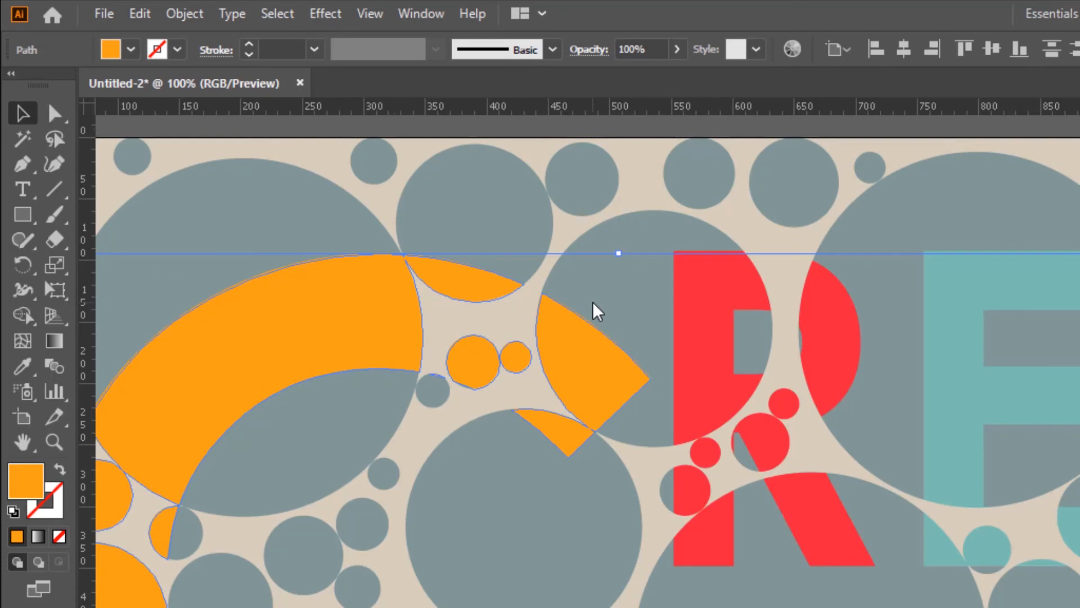
click(182, 16)
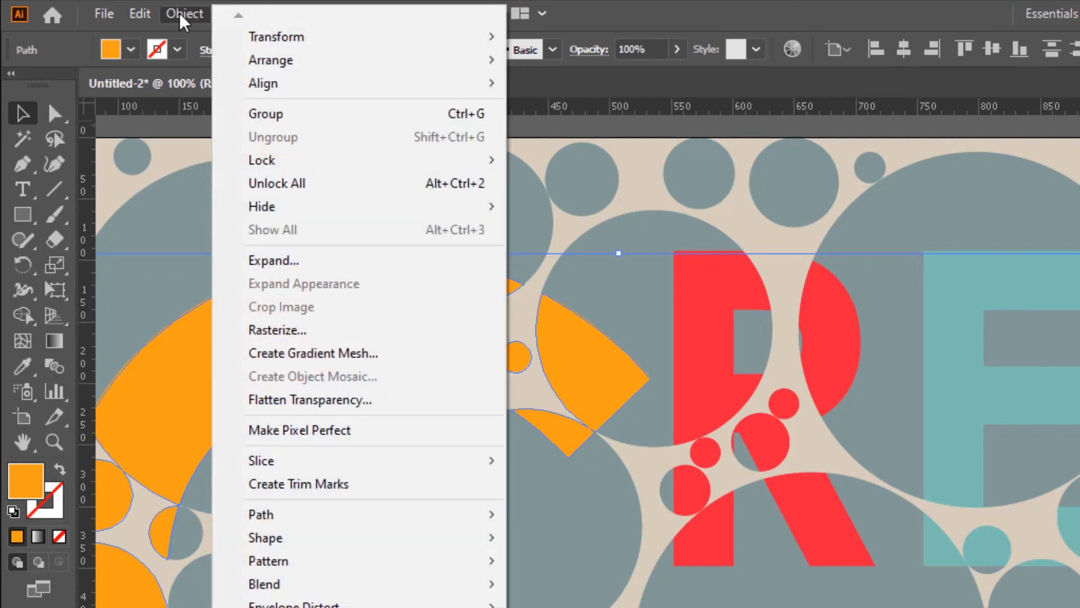
click(256, 118)
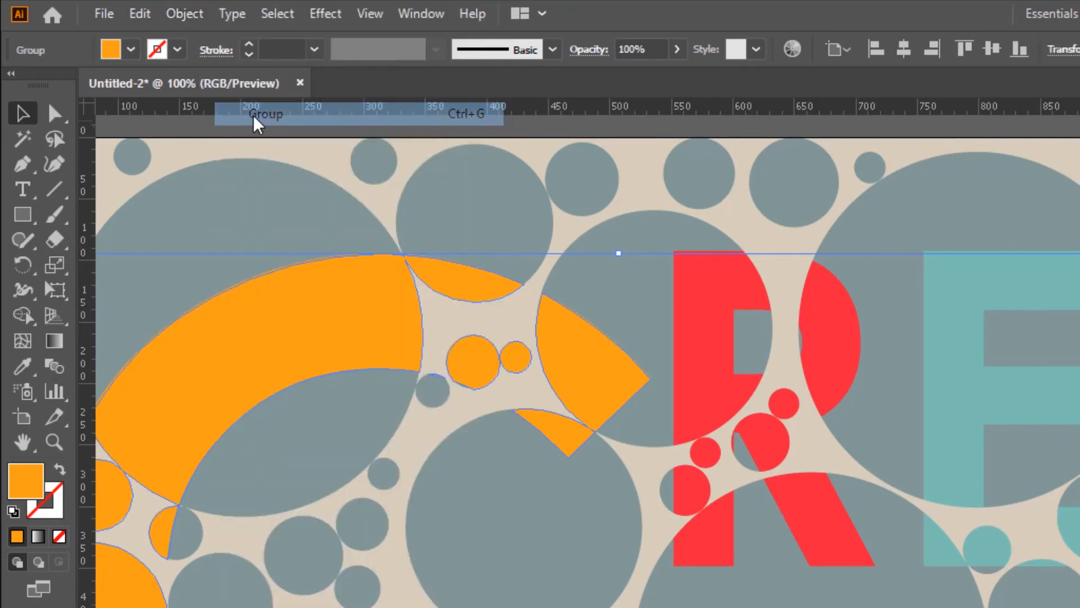
Step: Make the grouped orange letter pieces into a compound path
click(184, 16)
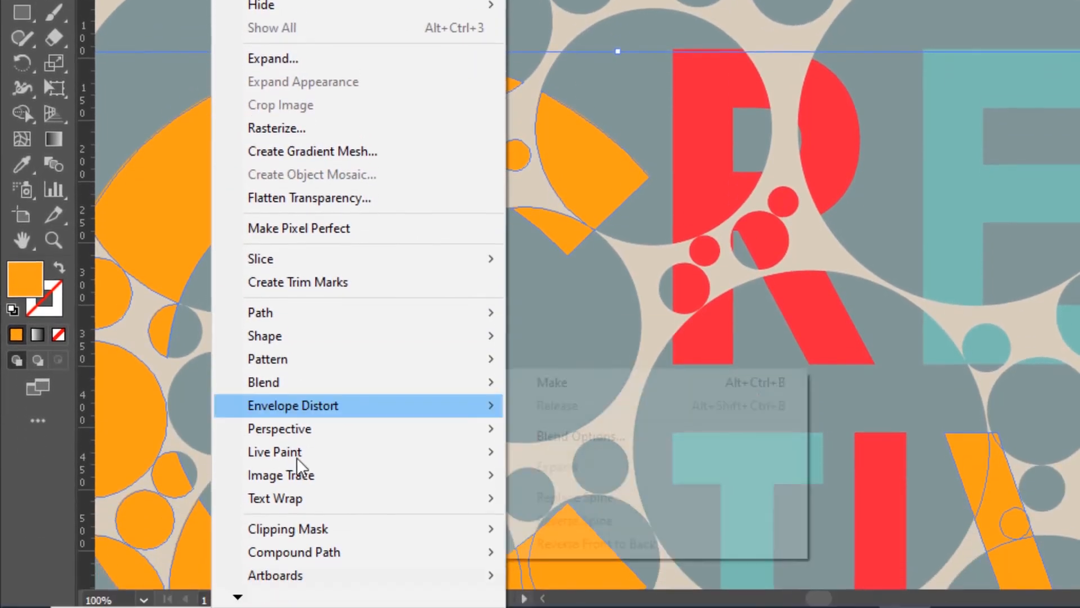
mouse_move(304, 553)
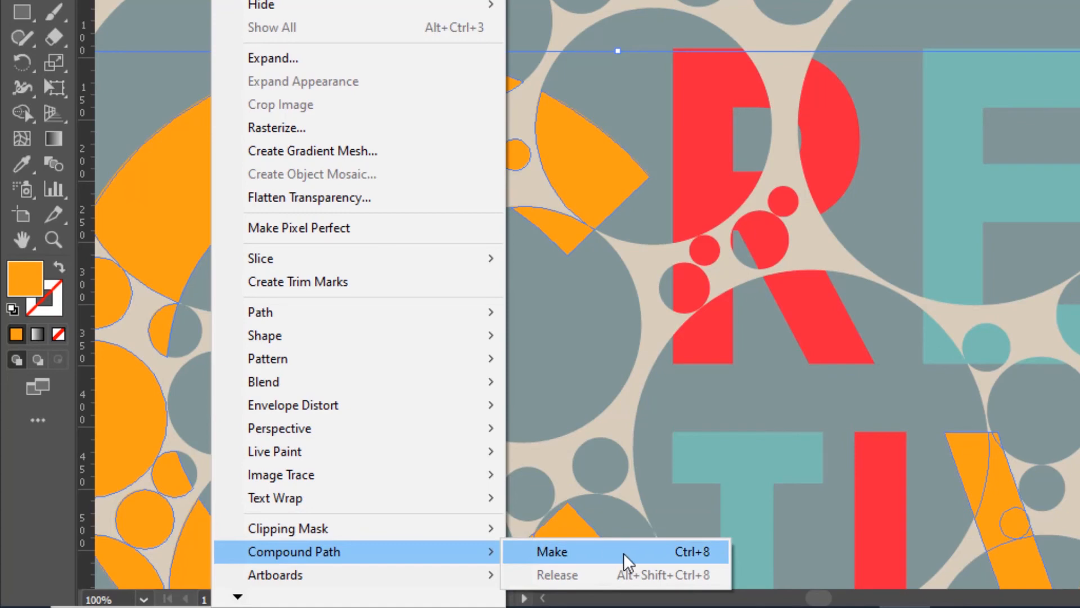
click(639, 556)
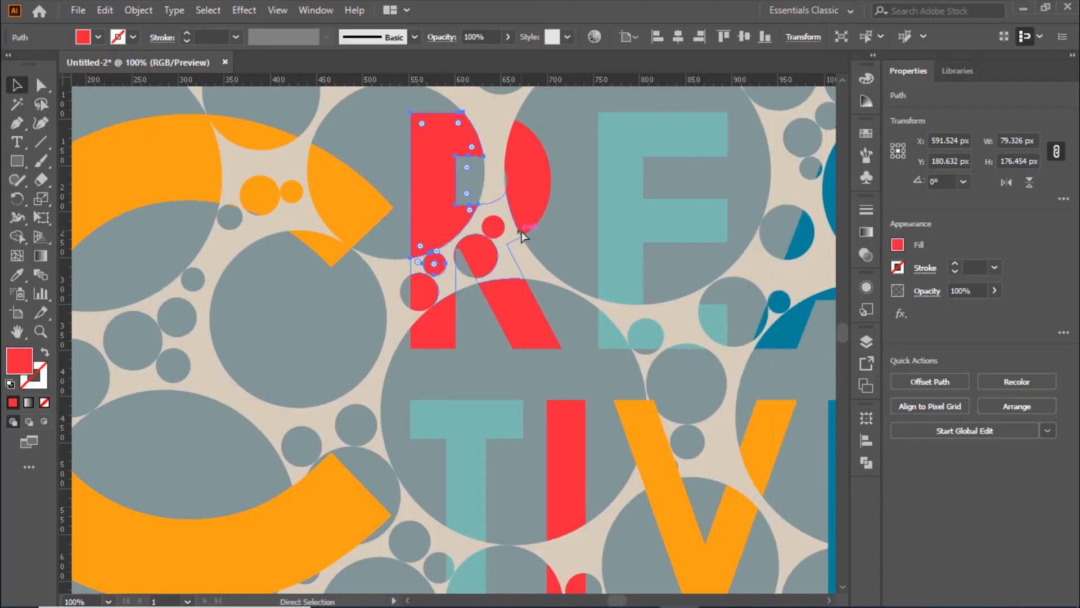
Step: Group all pieces sharing the R's red fill color and make the group a compound path
click(208, 10)
mouse_move(237, 162)
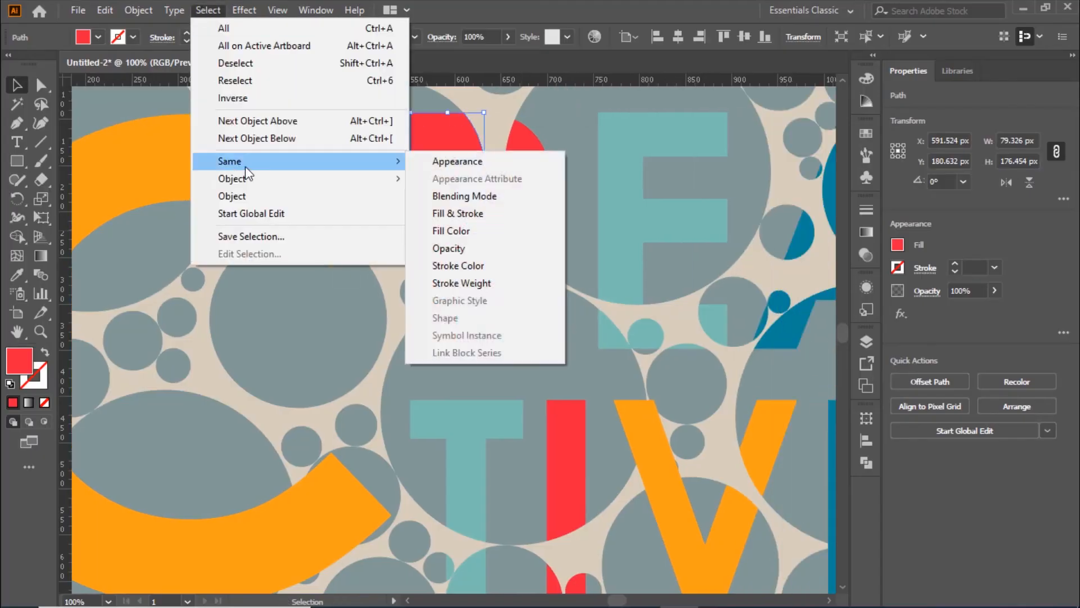
click(451, 231)
click(139, 10)
click(200, 85)
click(138, 10)
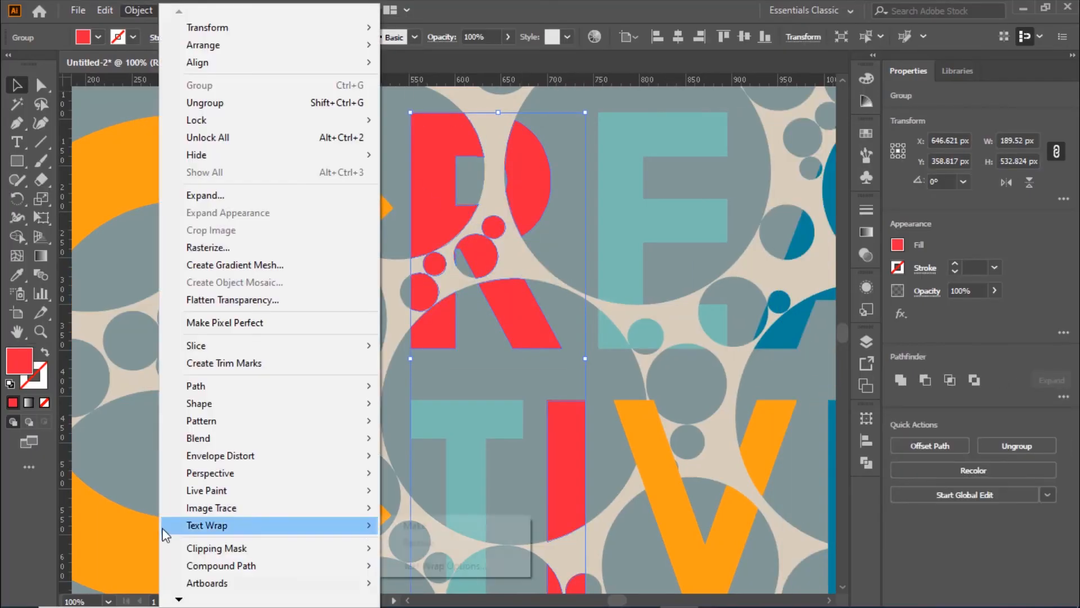
mouse_move(221, 566)
click(422, 566)
Step: Group all pieces sharing the upper-row E's teal fill color and make the group a compound path
scroll(480, 230, right, 3)
click(480, 230)
click(207, 10)
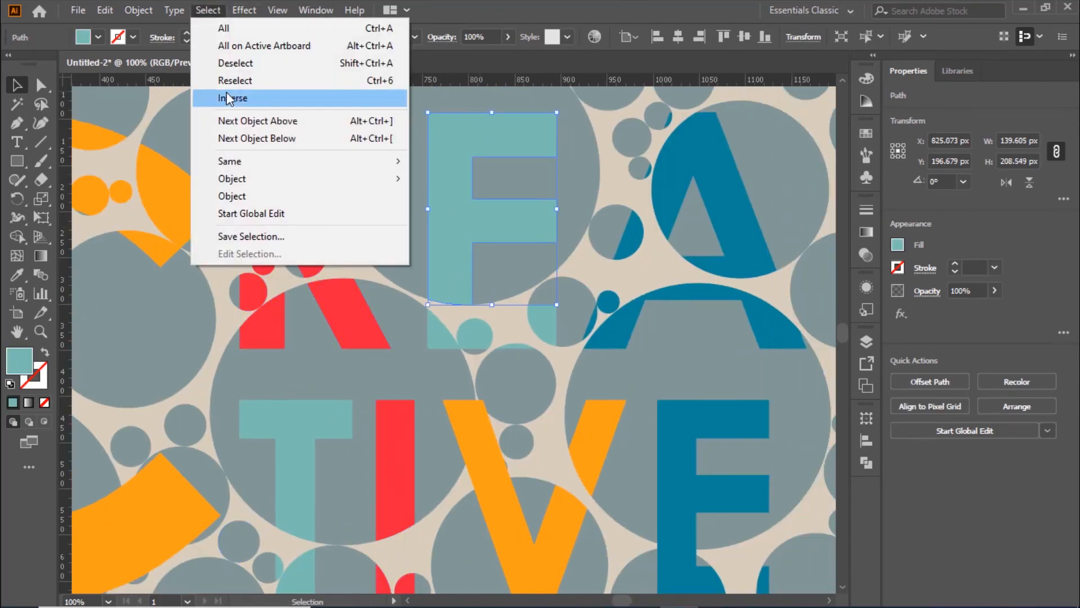
mouse_move(231, 162)
click(447, 231)
click(138, 10)
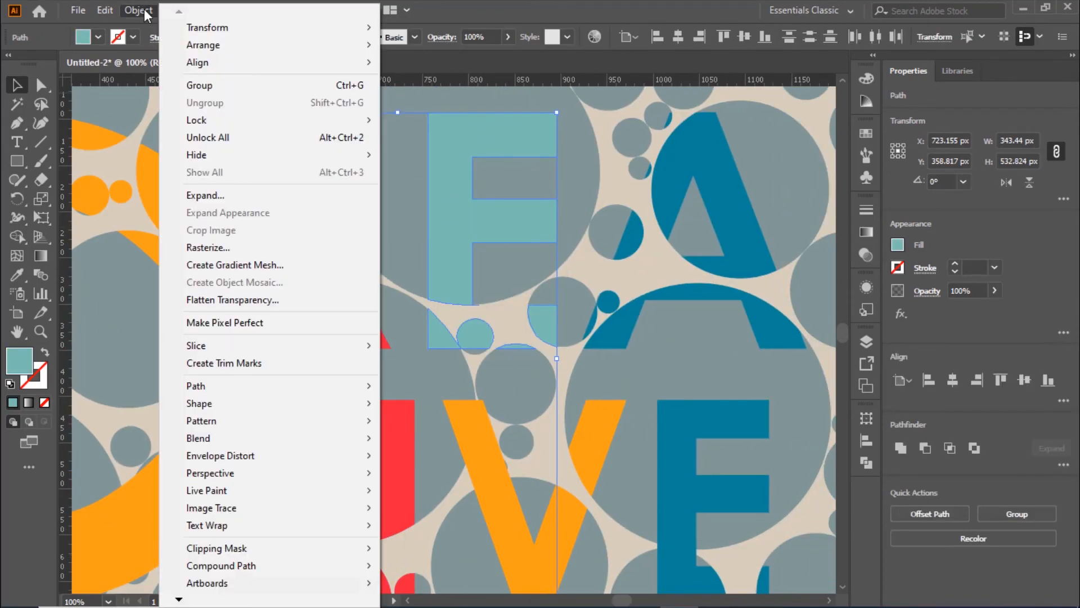
click(200, 84)
click(138, 10)
mouse_move(221, 565)
click(421, 565)
Step: Group all pieces sharing the A's dark blue fill color and make the group a compound path
scroll(470, 542, left, 3)
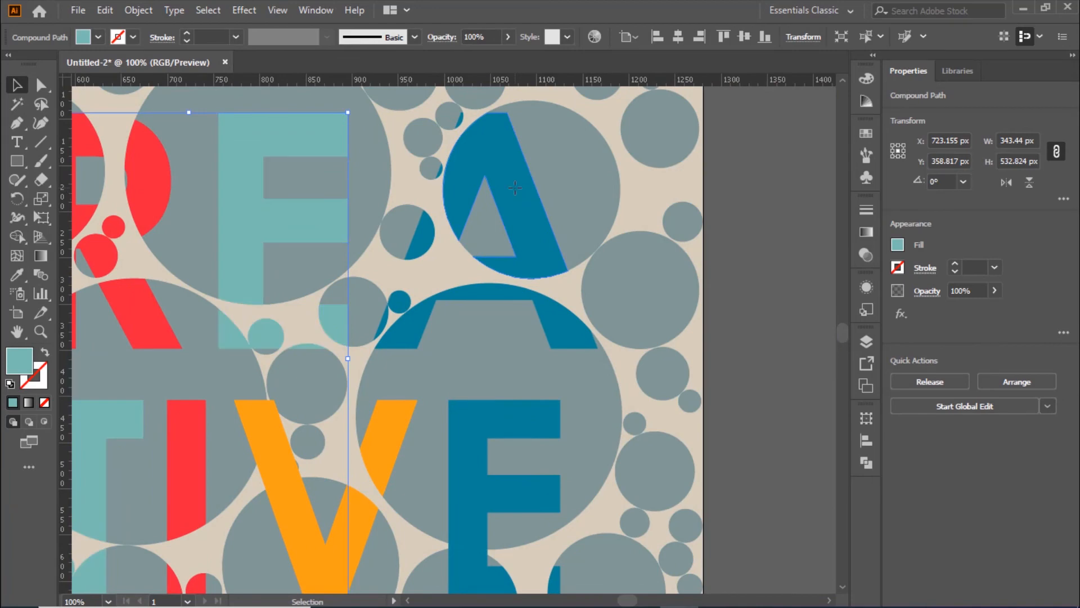
click(514, 188)
click(207, 11)
mouse_move(217, 158)
click(444, 246)
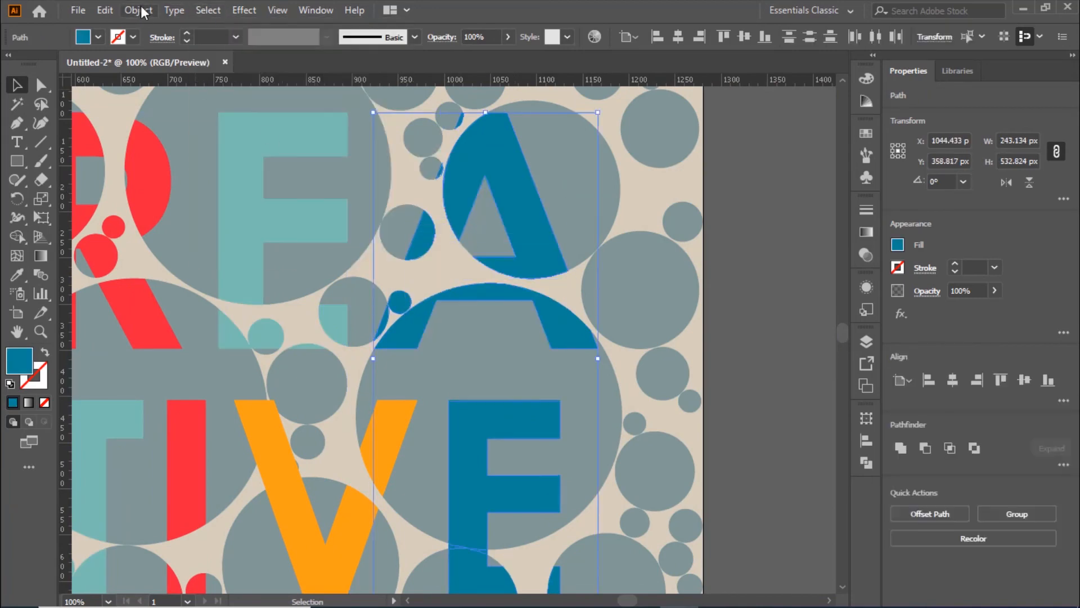
click(144, 11)
click(201, 85)
click(139, 10)
mouse_move(233, 565)
click(453, 567)
click(763, 322)
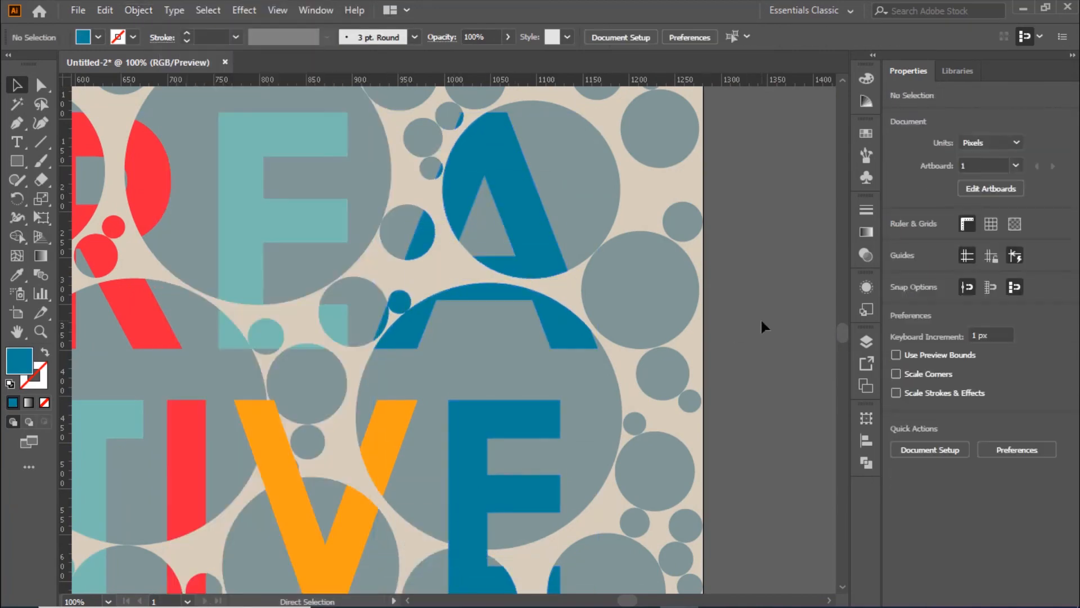
Step: Select all the artwork and start a Drop Shadow effect in Multiply mode with the dark gray shadow color 3F3C3C
key(ctrl+0)
click(208, 10)
click(223, 29)
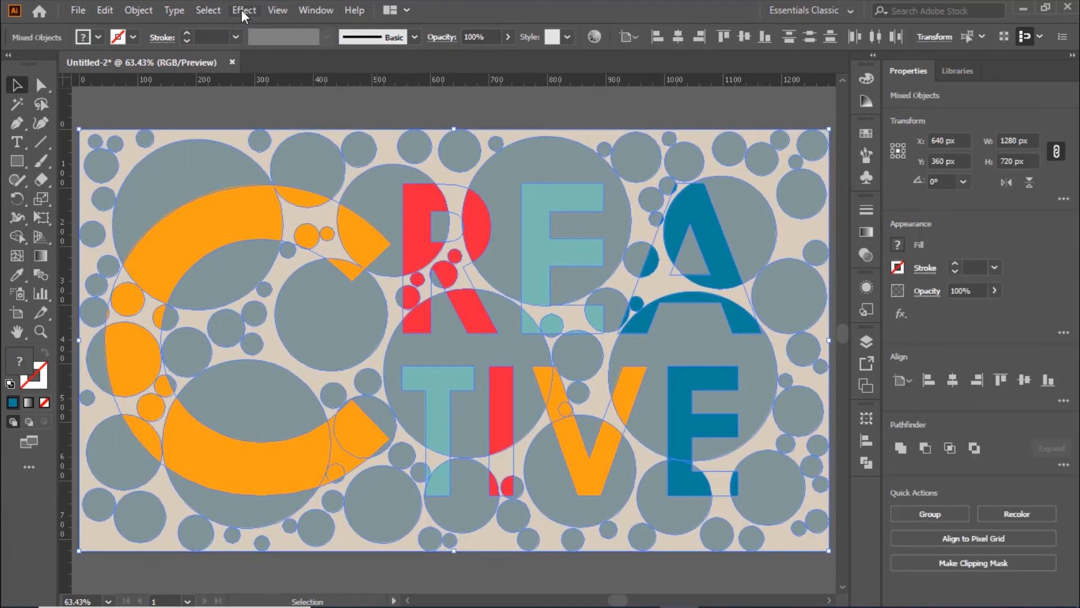
click(243, 11)
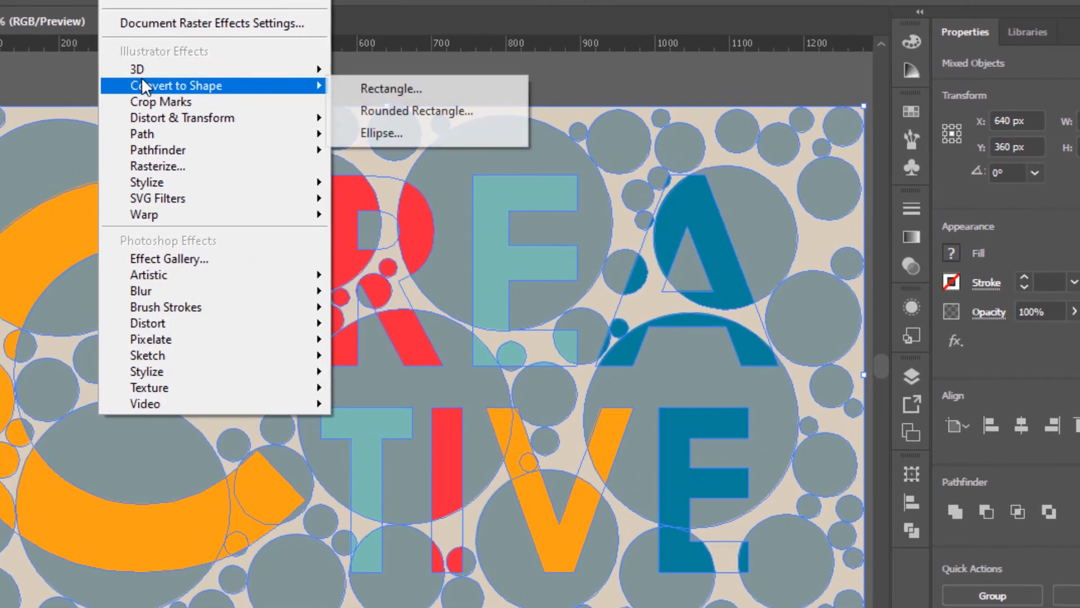
mouse_move(275, 163)
mouse_move(163, 183)
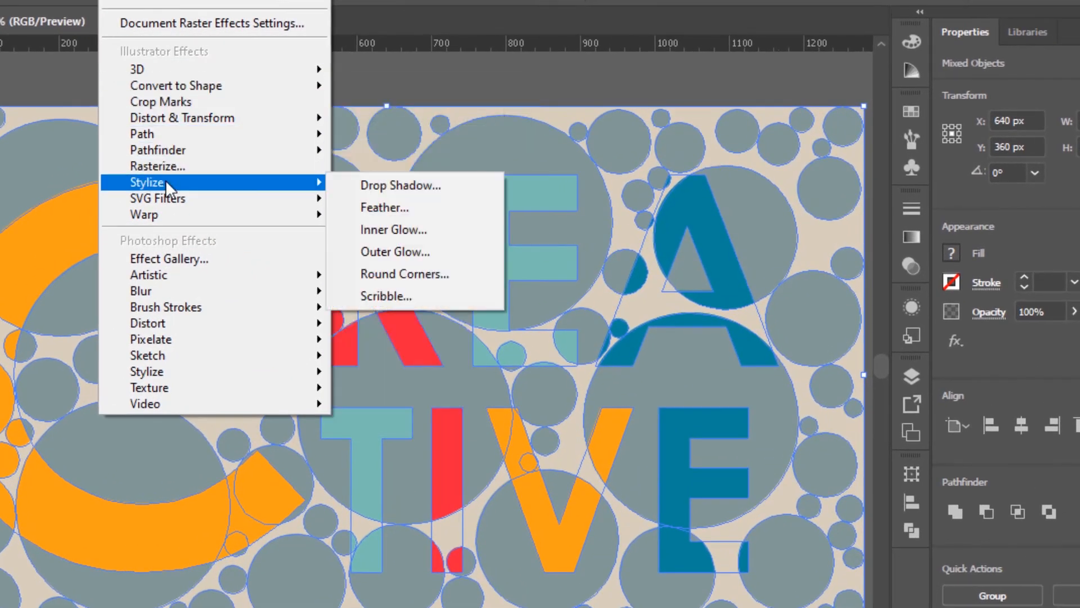
click(388, 187)
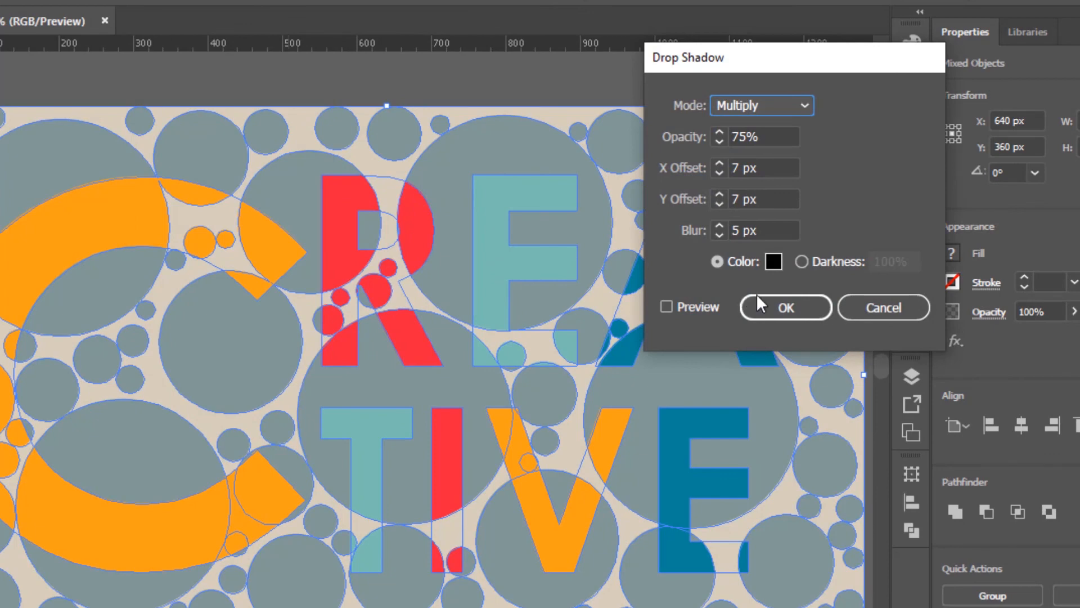
click(774, 262)
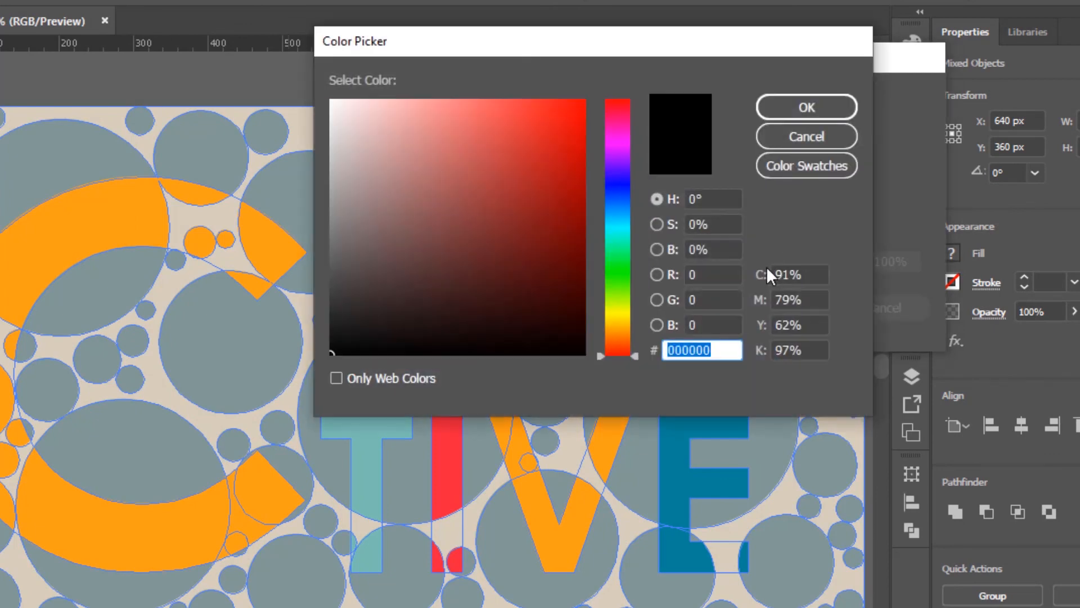
mouse_move(518, 259)
mouse_down()
mouse_move(354, 286)
mouse_move(345, 304)
mouse_move(341, 292)
mouse_up()
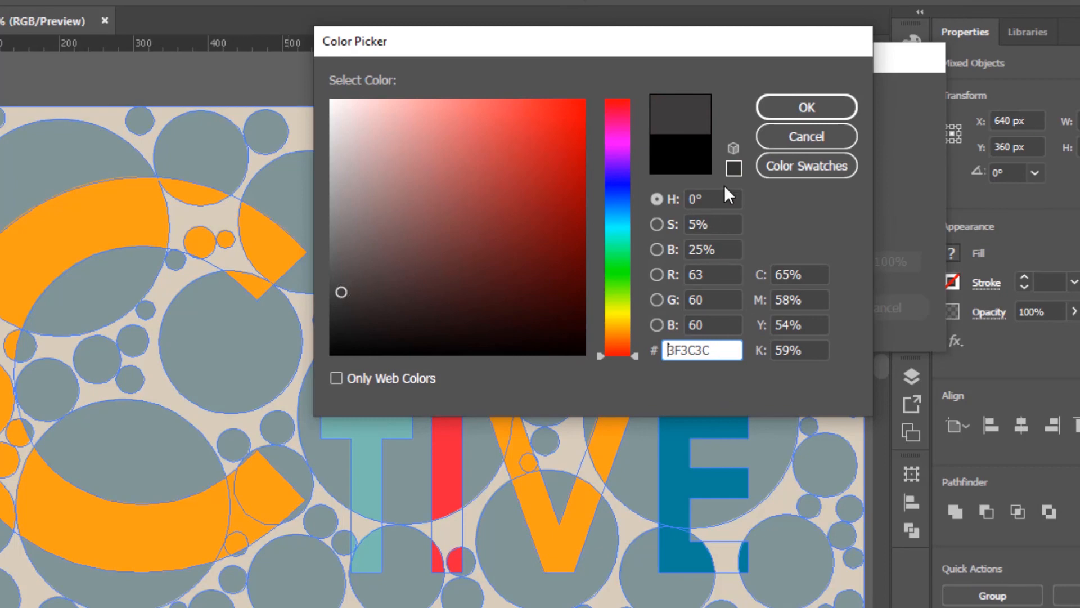
click(798, 107)
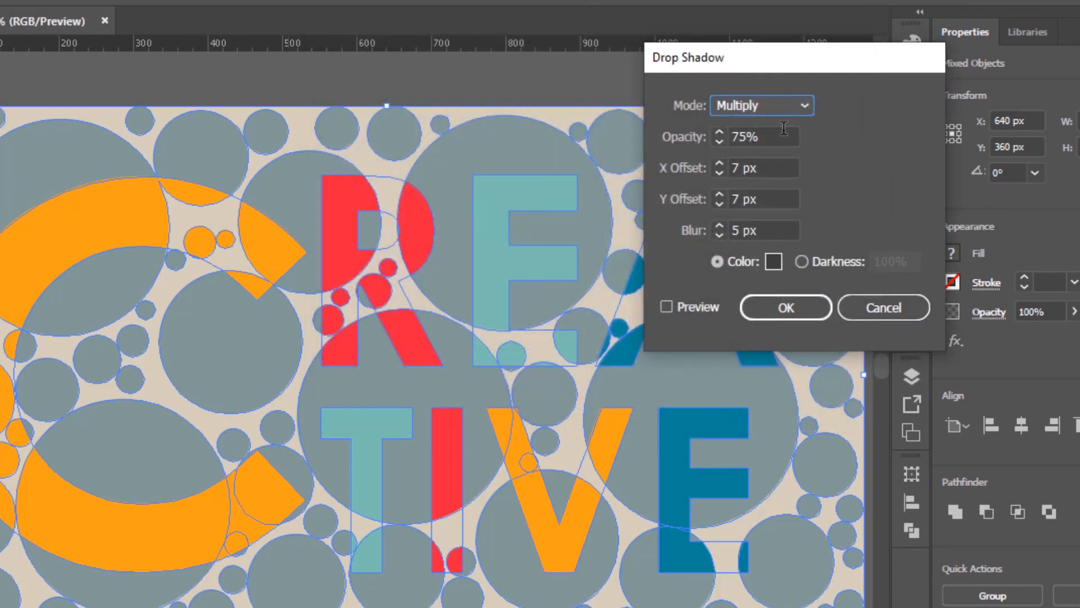
Step: Set the drop shadow's opacity to 70% and X offset to 8 px with preview on, apply it and deselect the artwork
drag(784, 137, 723, 140)
text(70)
key(Tab)
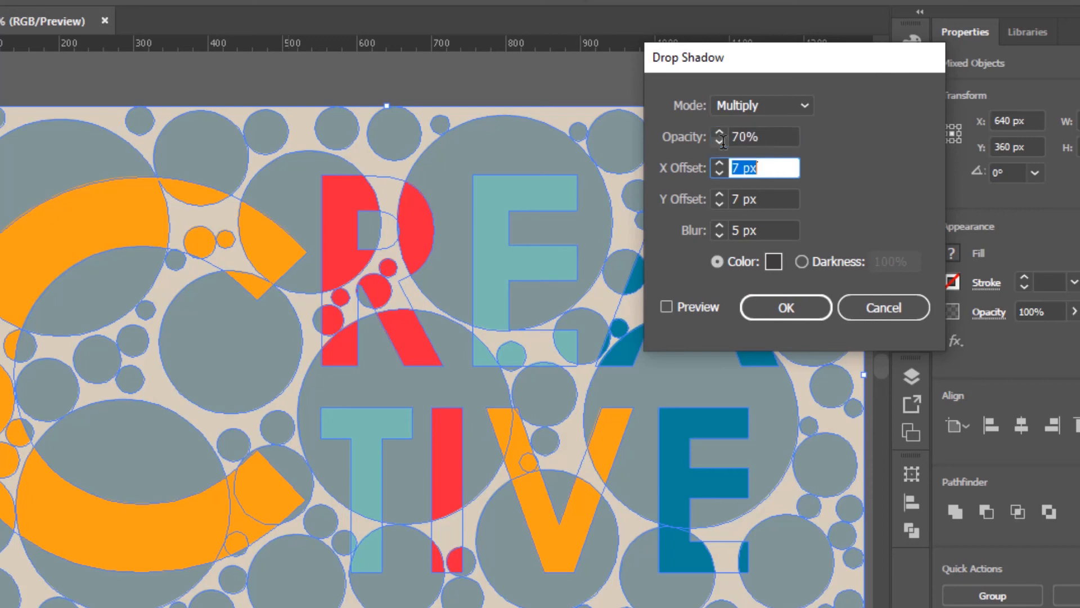
click(667, 309)
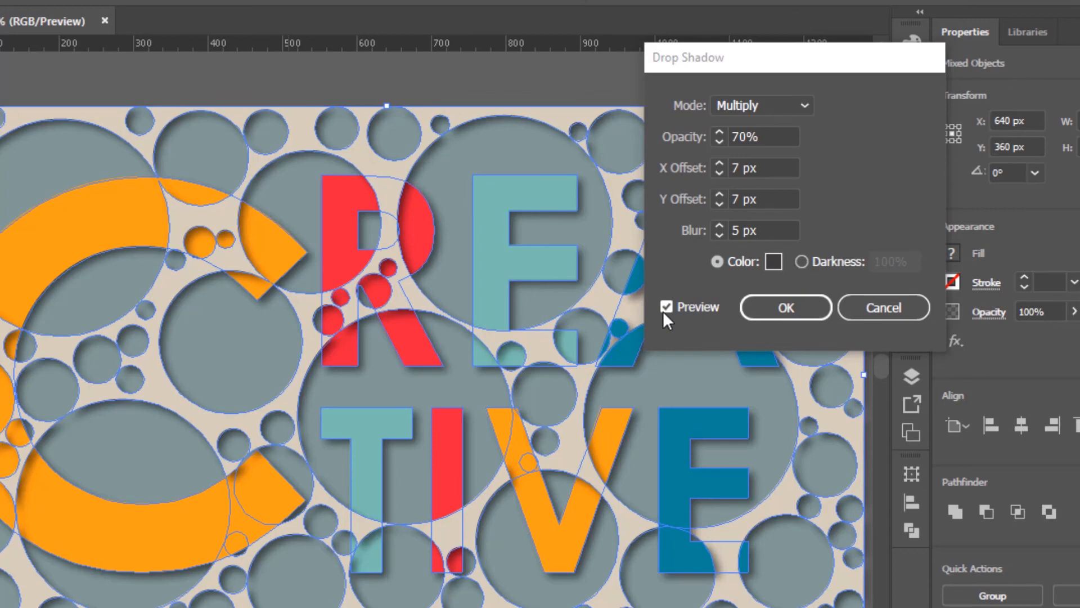
click(719, 163)
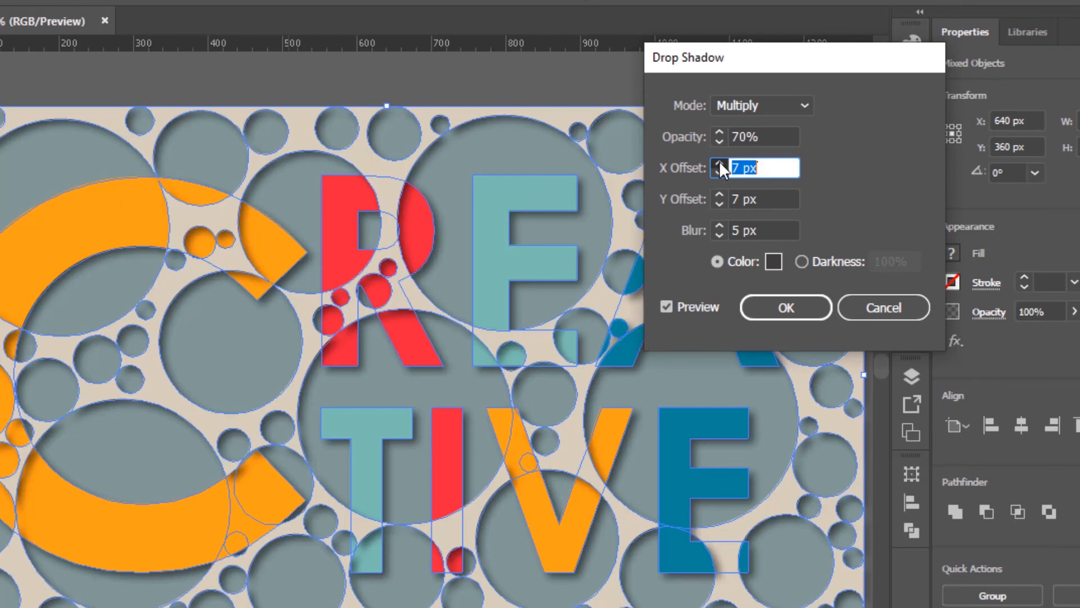
click(719, 160)
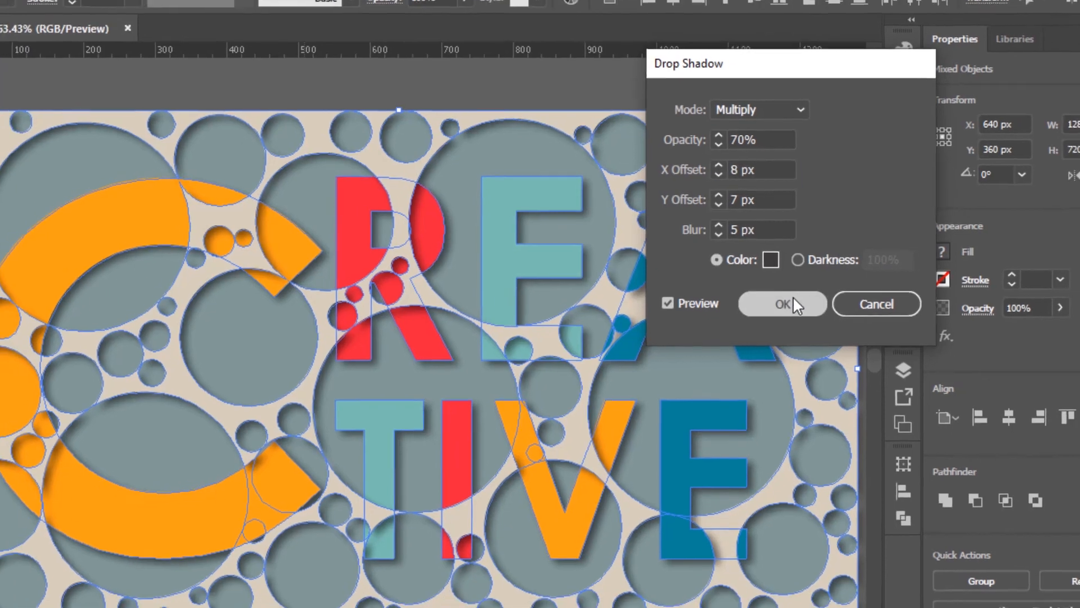
click(792, 298)
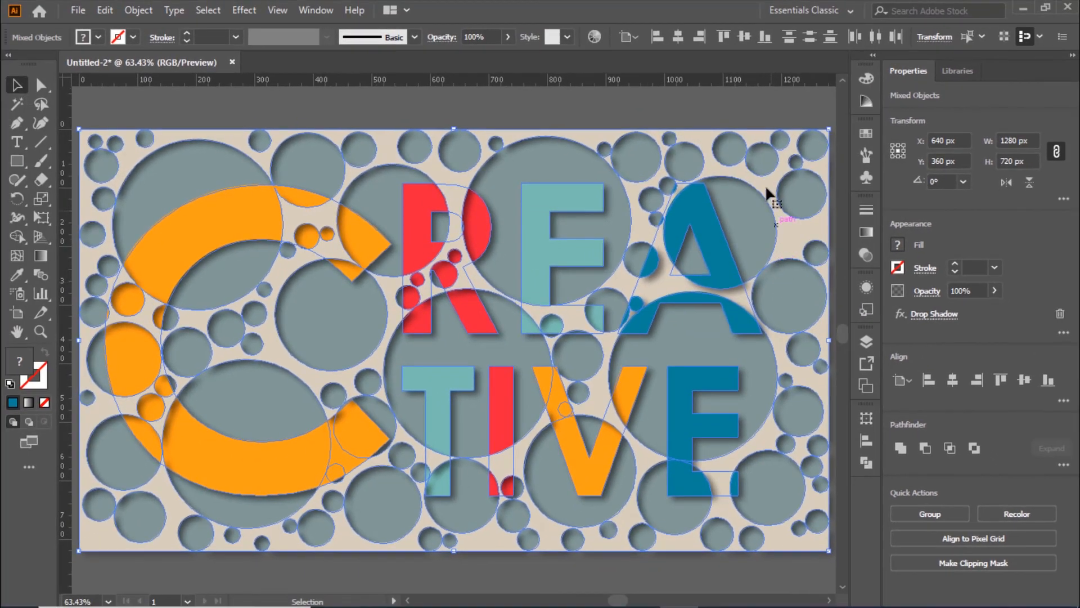
click(759, 107)
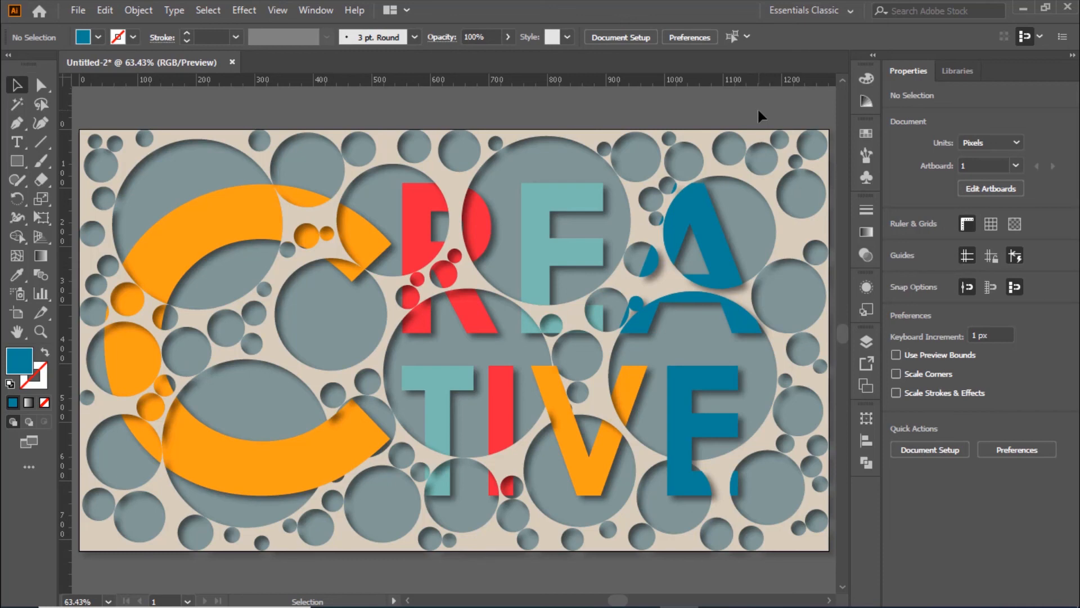
Step: Bring the beige background compound path with the circular holes to the front, and deselect it
click(530, 130)
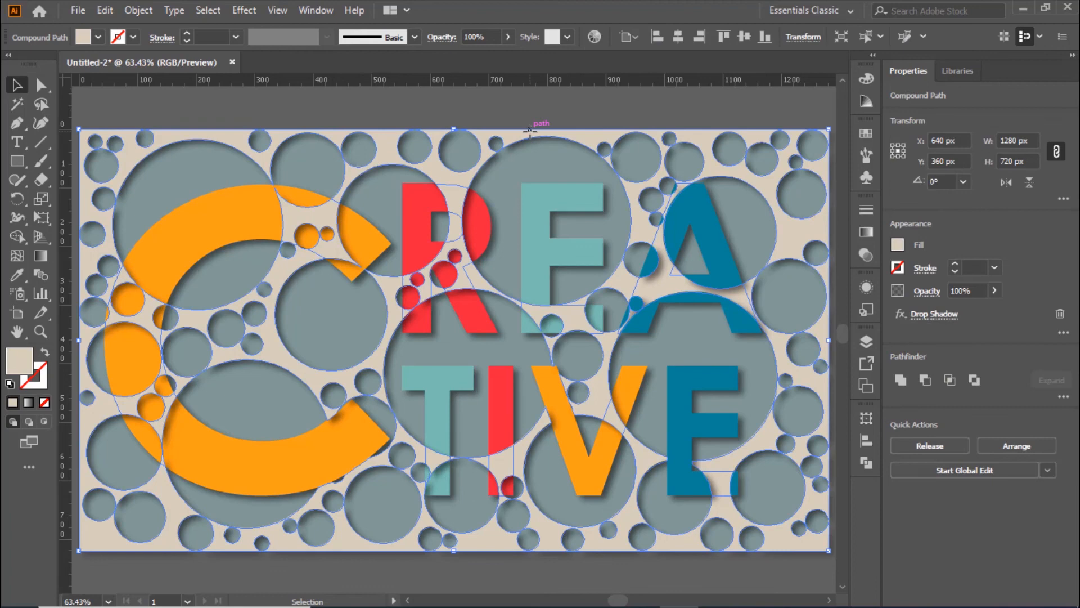
click(140, 13)
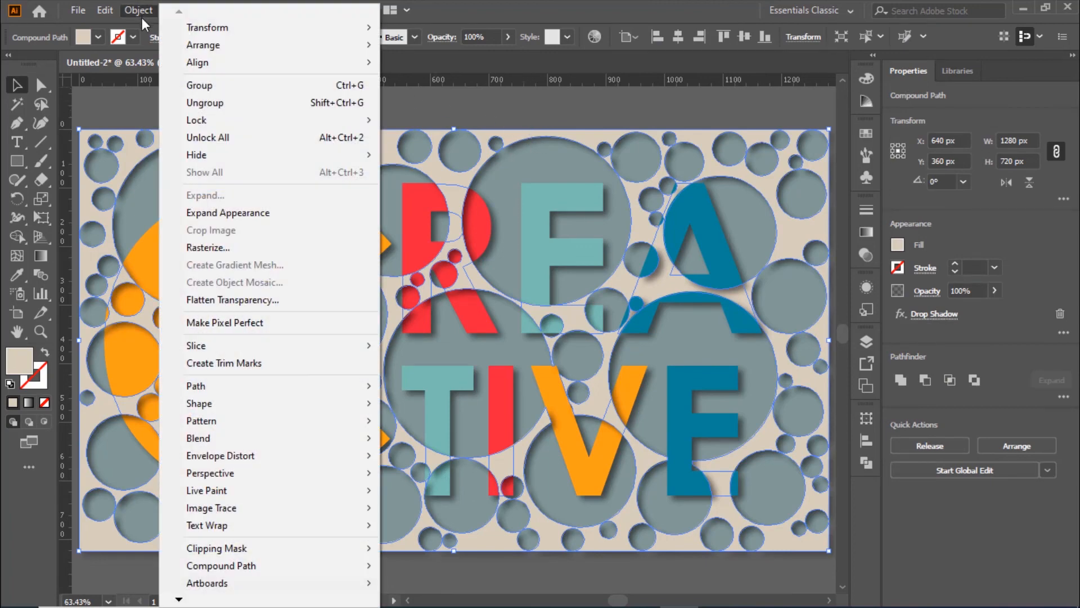
mouse_move(243, 49)
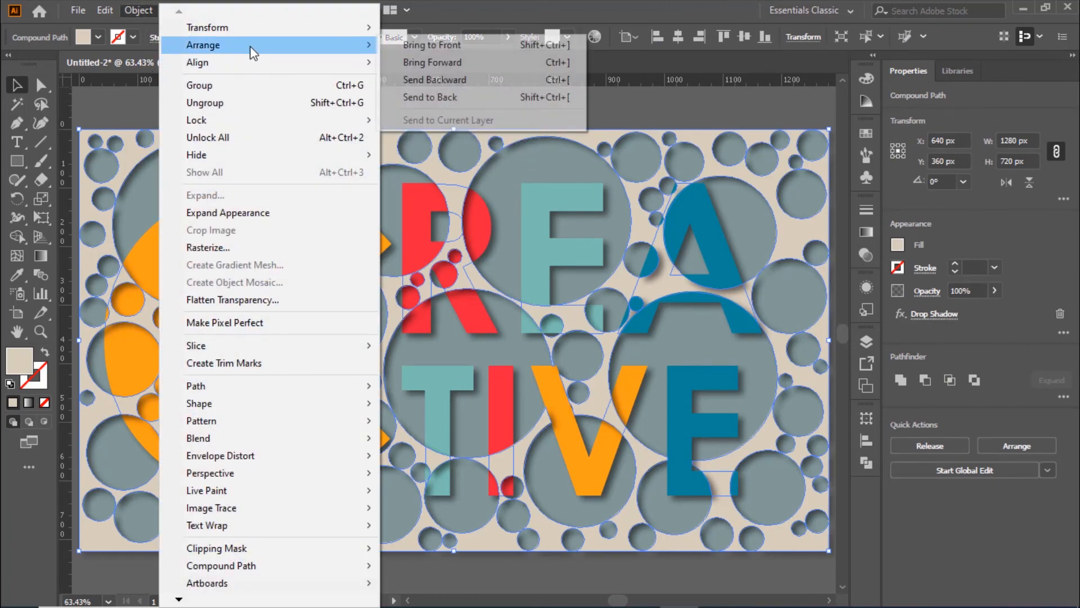
click(489, 47)
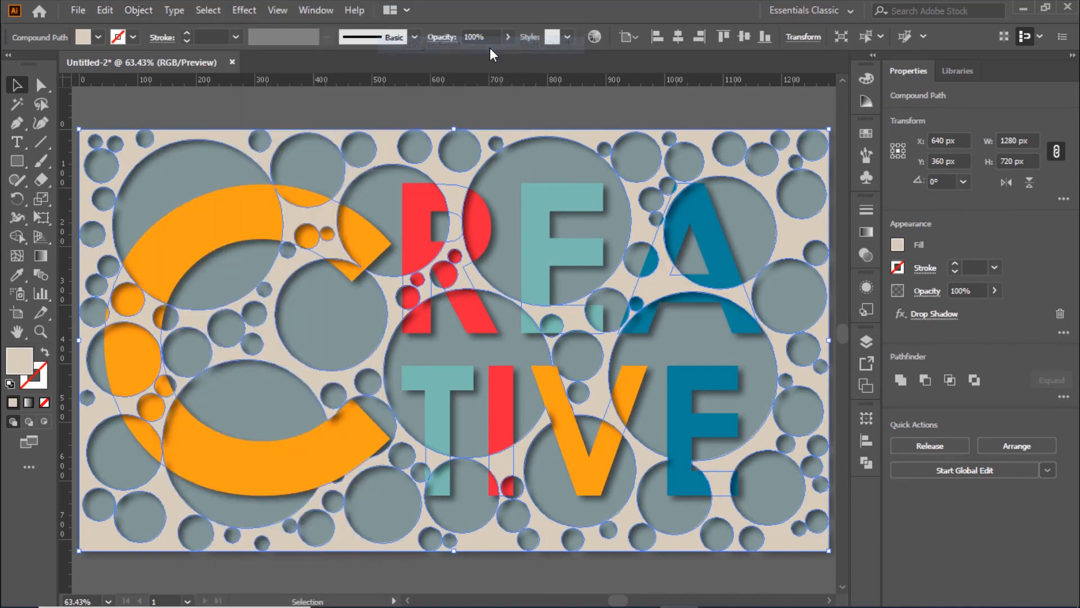
click(652, 104)
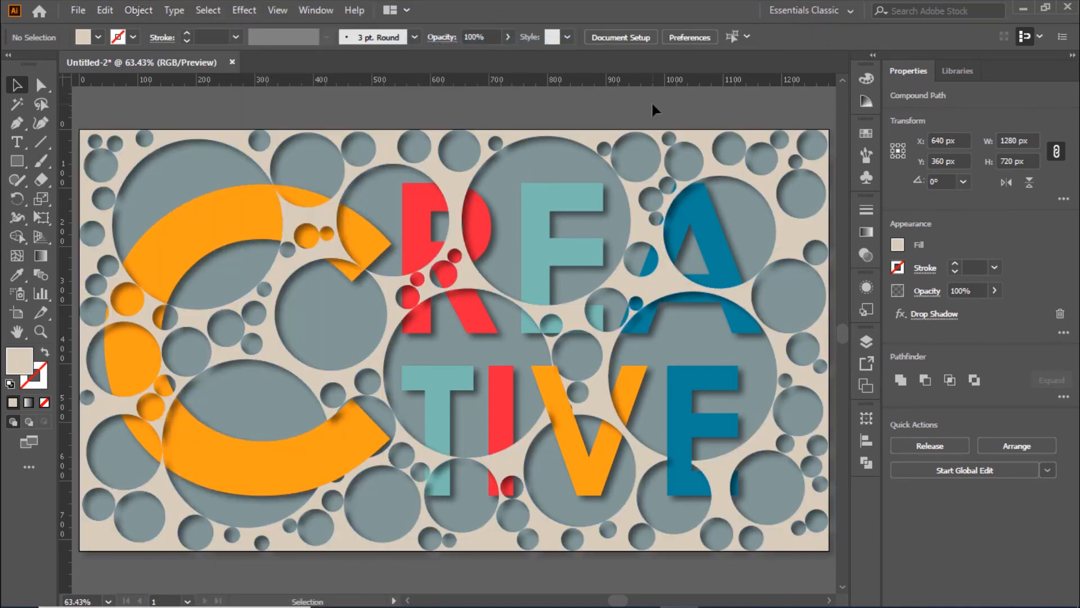